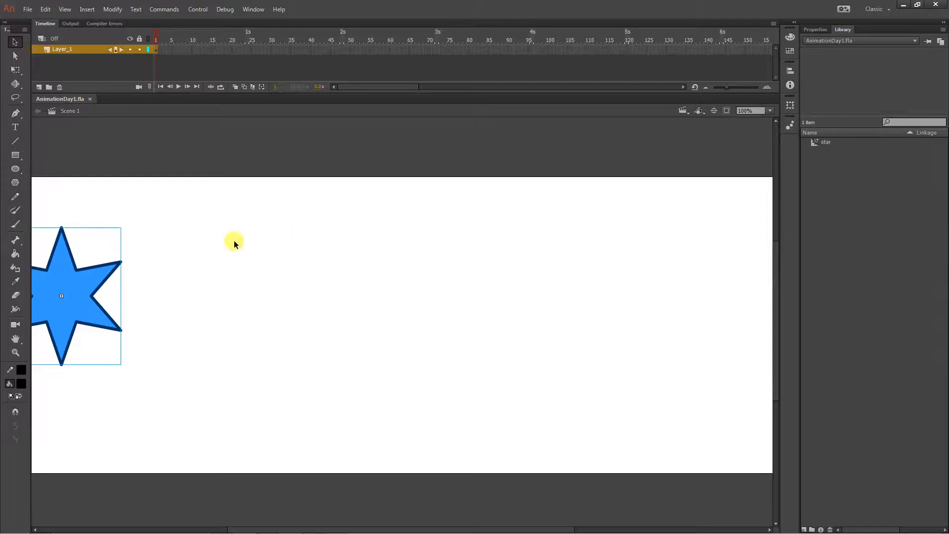
- Preview the star symbol in the library and display the properties of its instance on the stage
{"action": "left_click", "coordinate": [813, 143]}
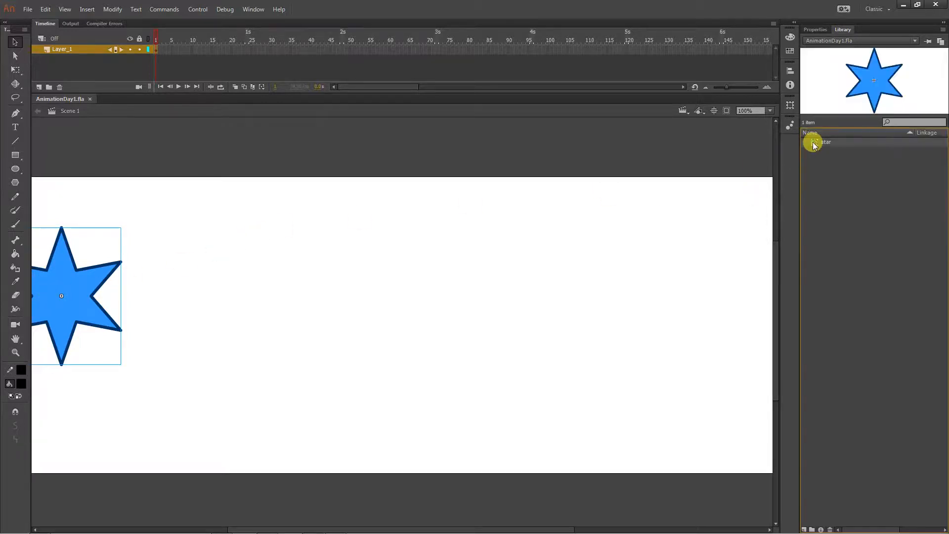
{"action": "left_click", "coordinate": [815, 30]}
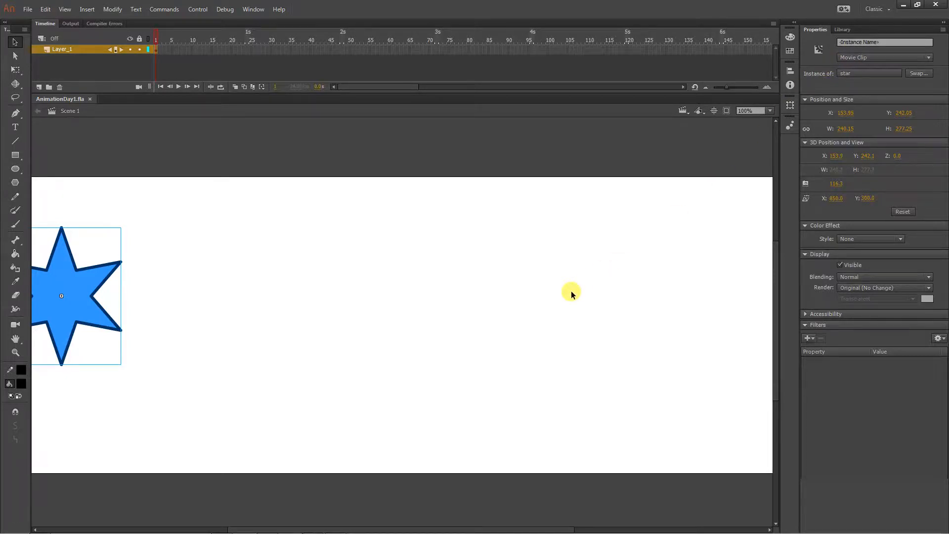
- Set the document's stage size to 1715 px wide and 992 px high
{"action": "left_click", "coordinate": [769, 111]}
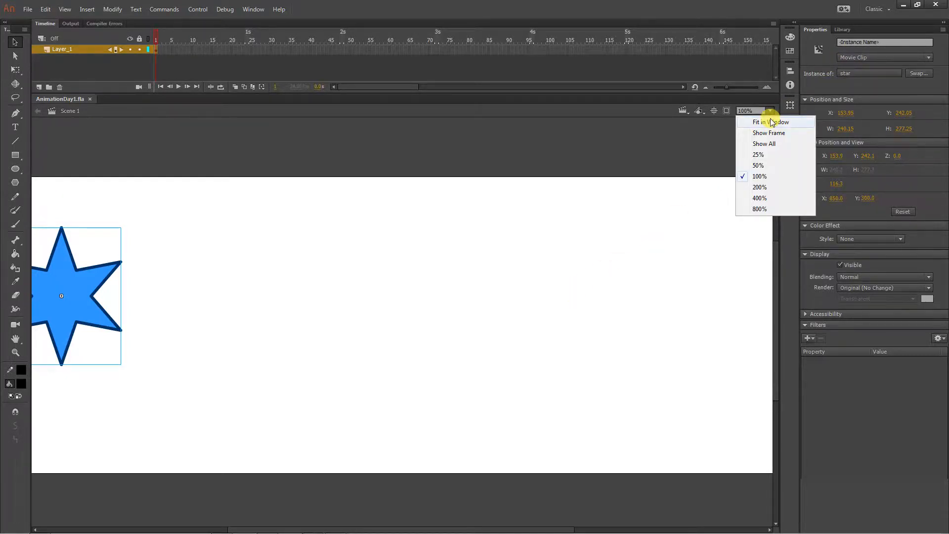
{"action": "left_click", "coordinate": [772, 122]}
{"action": "left_click", "coordinate": [581, 257]}
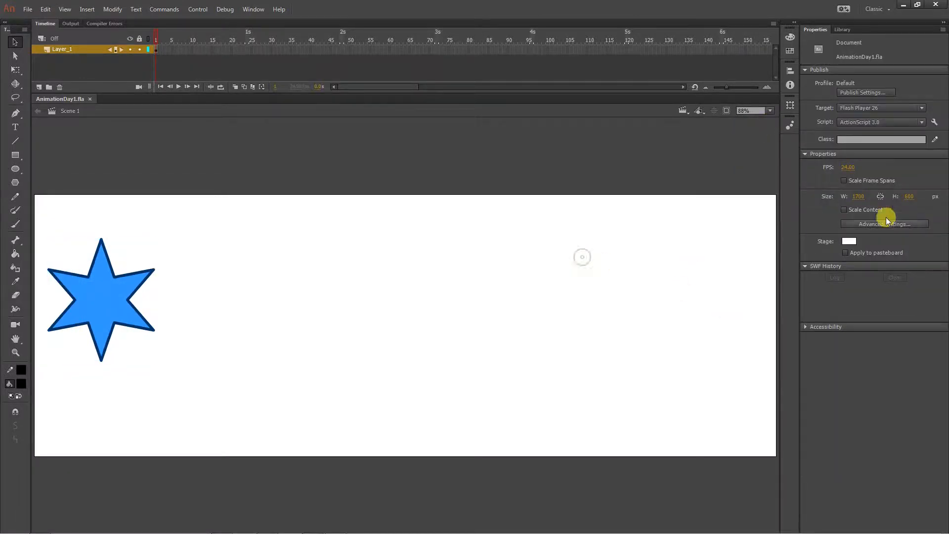
{"action": "left_click", "coordinate": [909, 197]}
{"action": "type", "text": "971"}
{"action": "key", "text": "Return"}
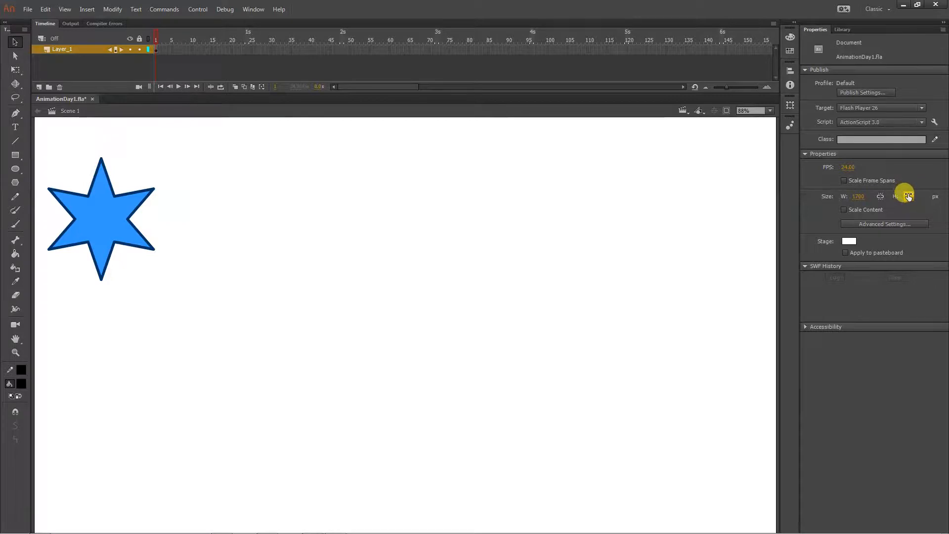
{"action": "left_click_drag", "start_coordinate": [908, 196], "coordinate": [913, 195]}
{"action": "left_click_drag", "start_coordinate": [848, 193], "coordinate": [865, 194]}
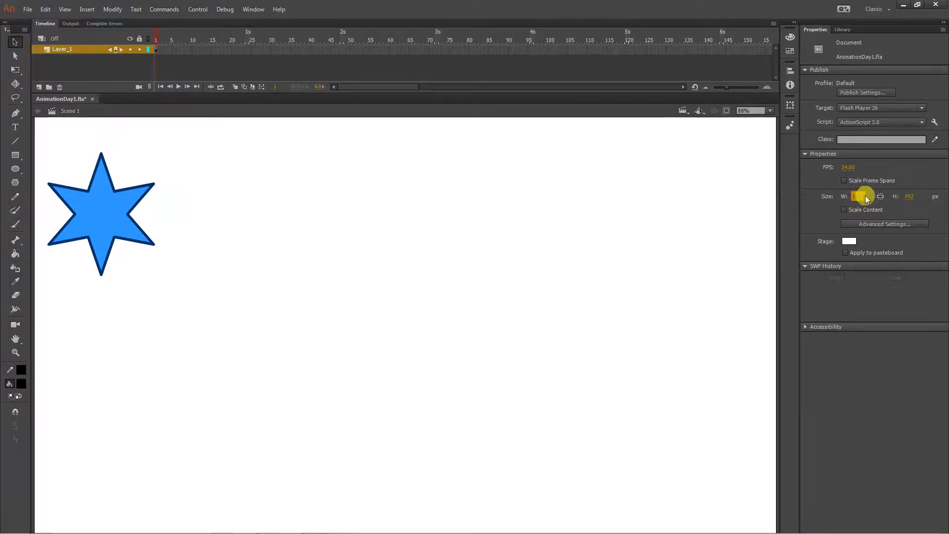
- Extend Layer_1's frame span to frame 75 so the star stays on stage until there
{"action": "left_click", "coordinate": [771, 111]}
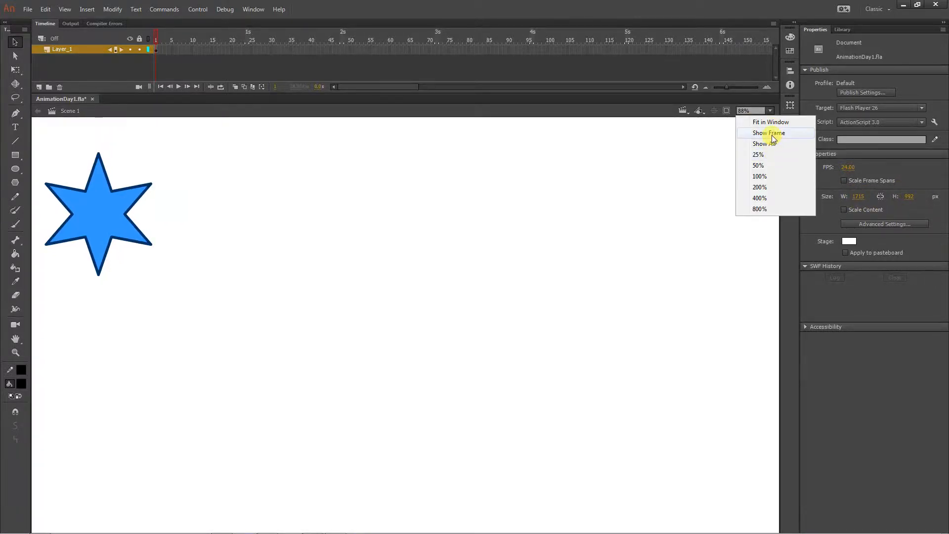
{"action": "left_click", "coordinate": [771, 134]}
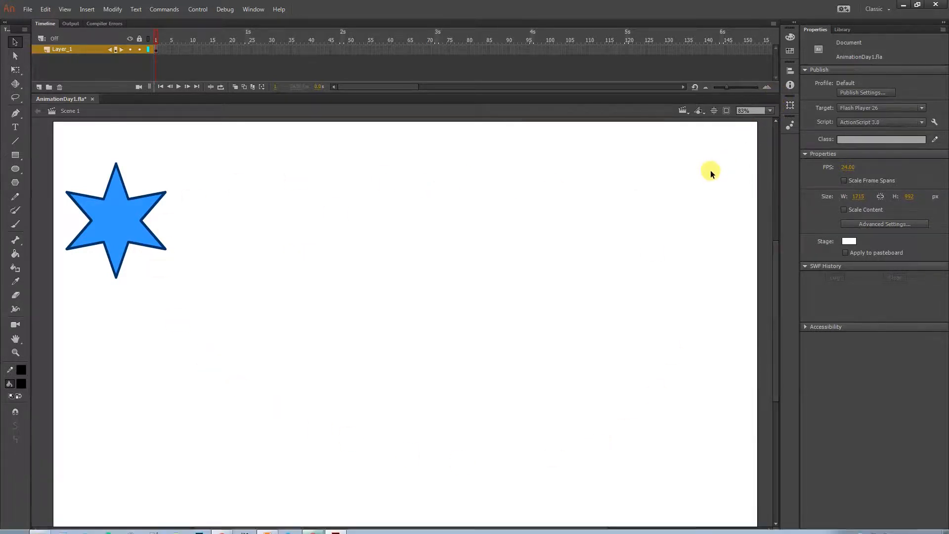
{"action": "scroll", "coordinate": [711, 172], "scroll_direction": "down", "scroll_amount": 3}
{"action": "scroll", "coordinate": [711, 172], "scroll_direction": "up", "scroll_amount": 3}
{"action": "key", "text": "ctrl+minus"}
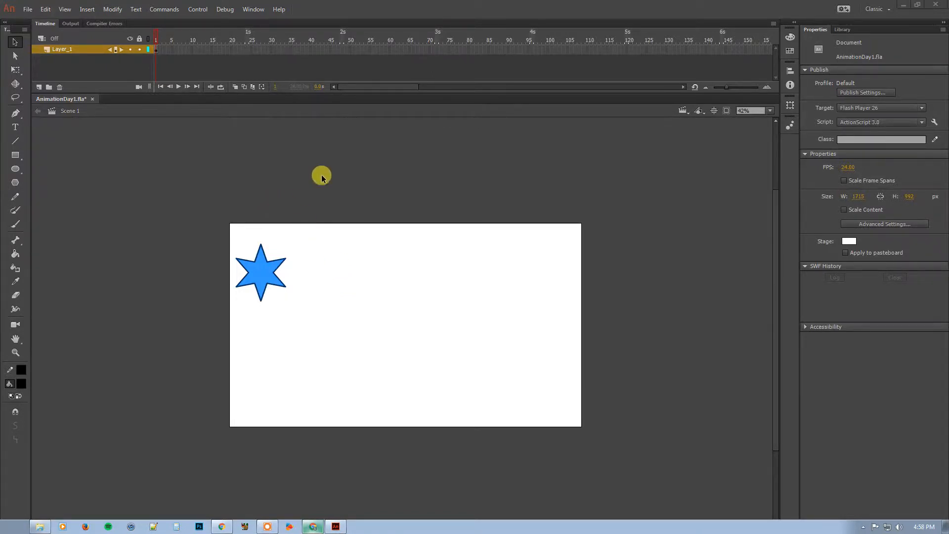
{"action": "left_click", "coordinate": [447, 52]}
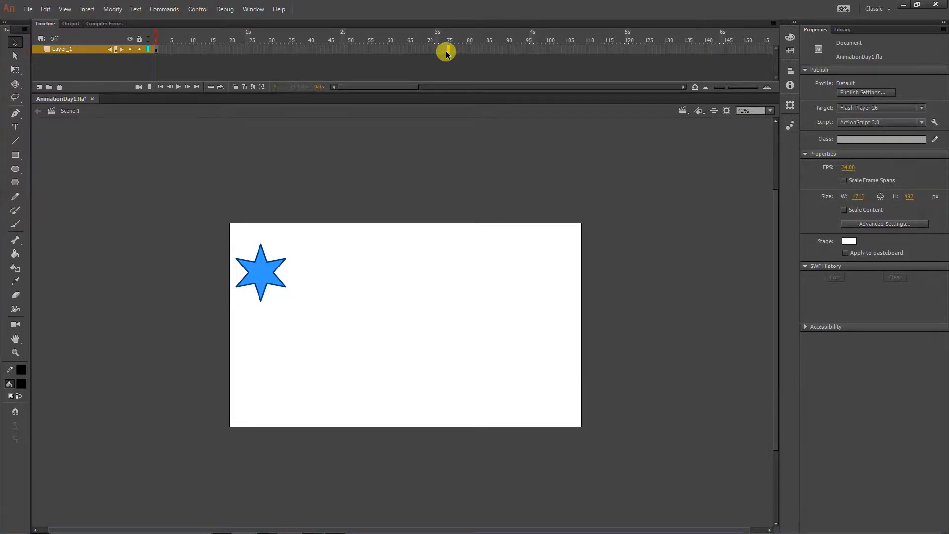
{"action": "key", "text": "F5"}
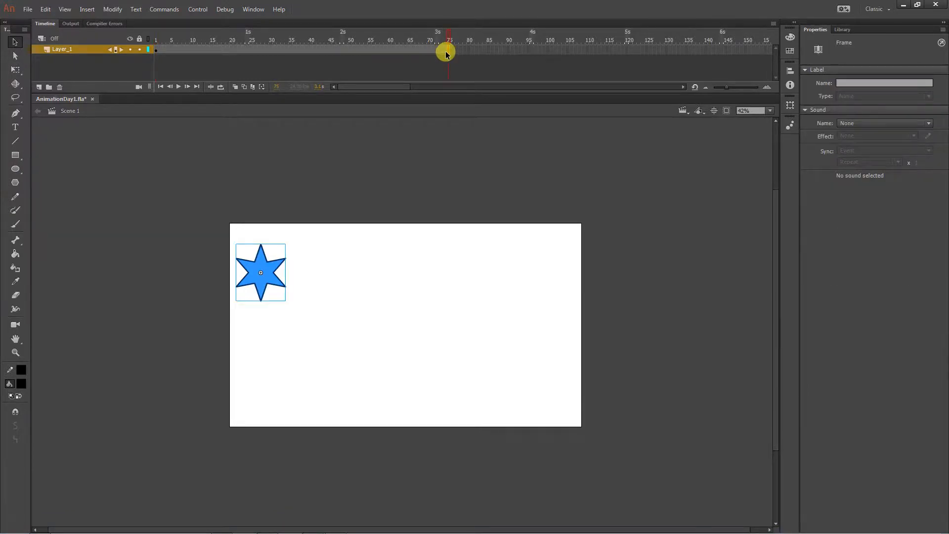
- Extend Layer_1's frame span further to frame 96, at the 4-second mark
{"action": "left_click", "coordinate": [314, 50]}
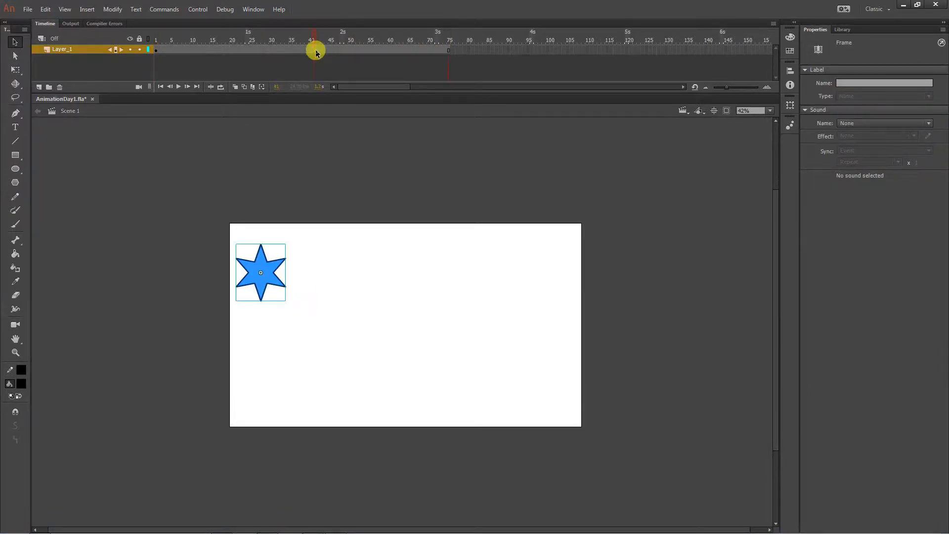
{"action": "key", "text": "F6"}
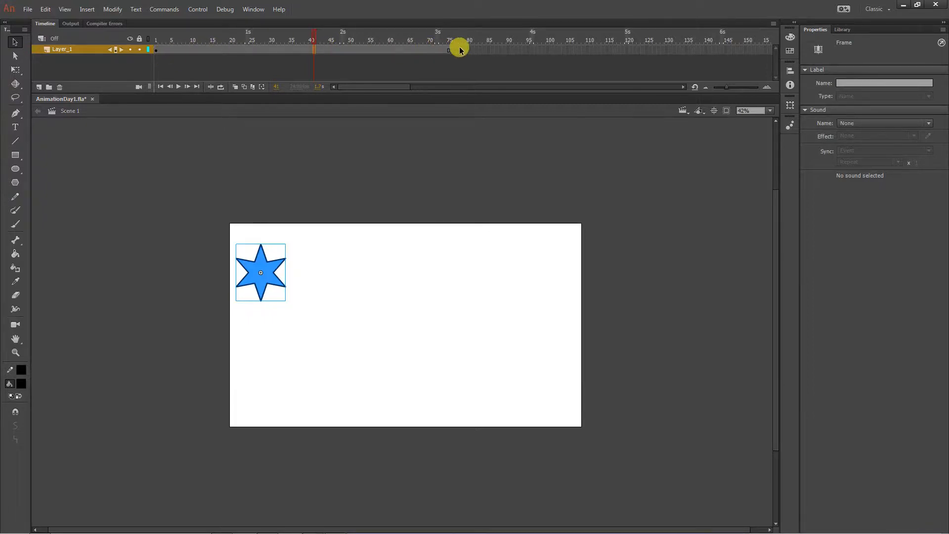
{"action": "left_click", "coordinate": [531, 51]}
{"action": "right_click", "coordinate": [531, 51]}
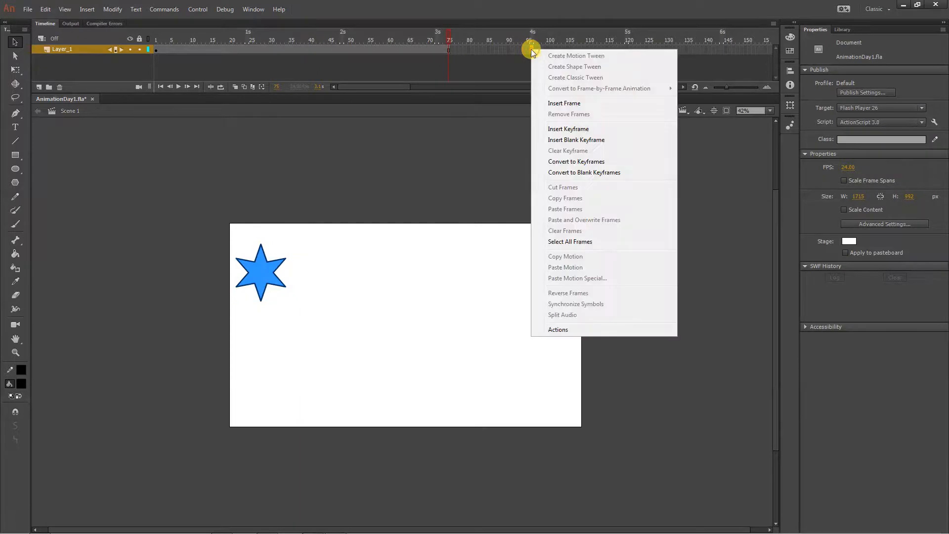
{"action": "left_click", "coordinate": [555, 103]}
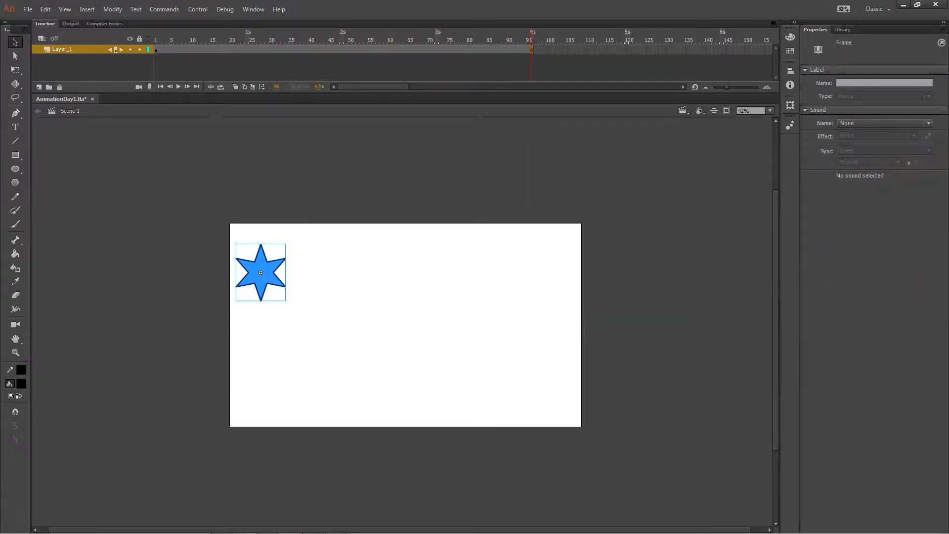
- Create a motion tween on Layer_1's frame span containing the star
{"action": "double_click", "coordinate": [420, 50]}
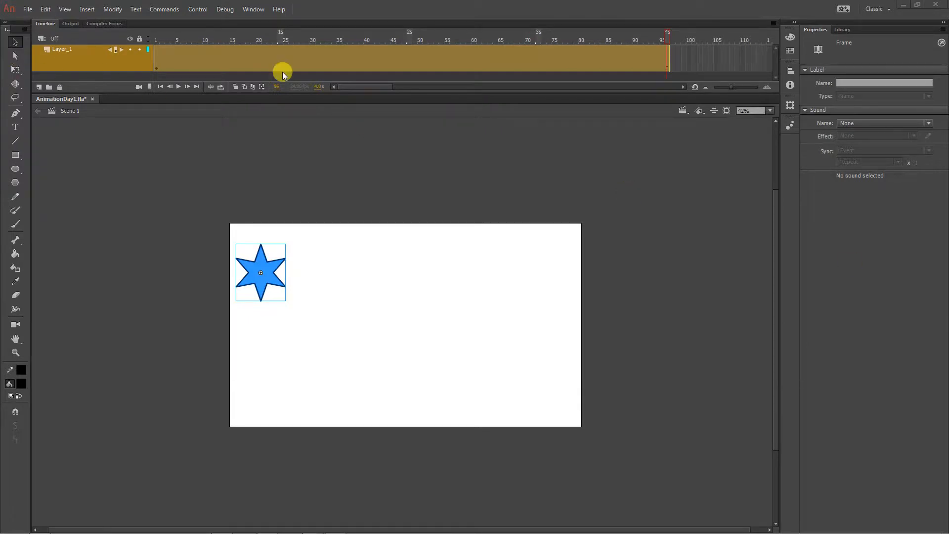
{"action": "left_click", "coordinate": [276, 57]}
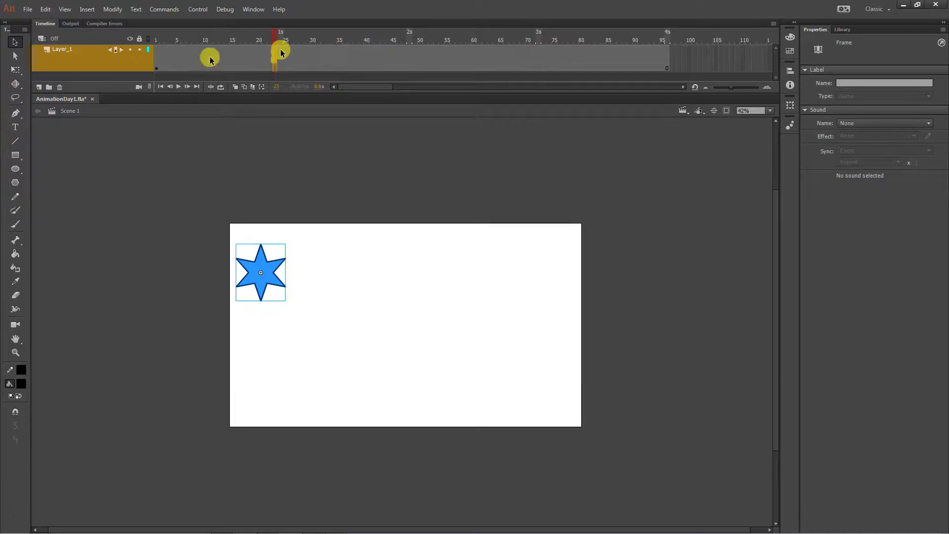
{"action": "left_click", "coordinate": [155, 64]}
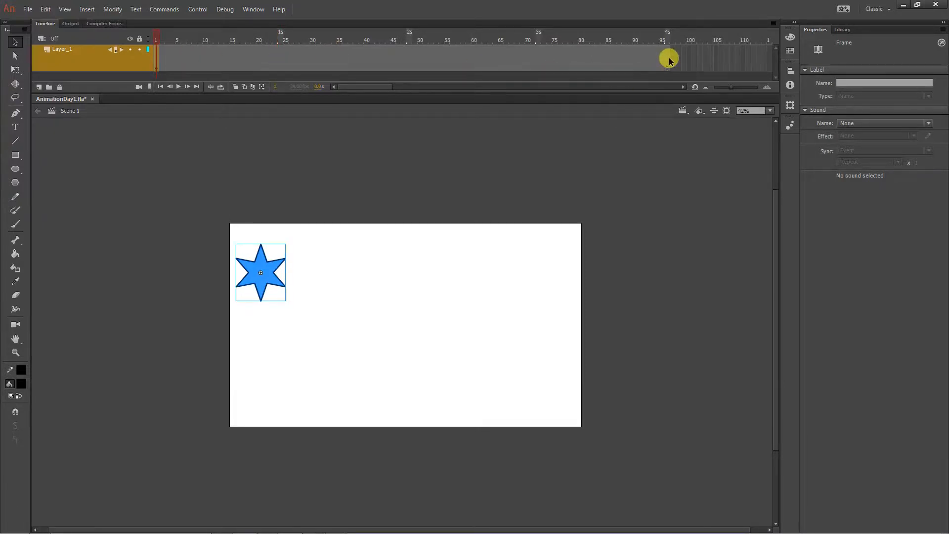
{"action": "right_click", "coordinate": [346, 55]}
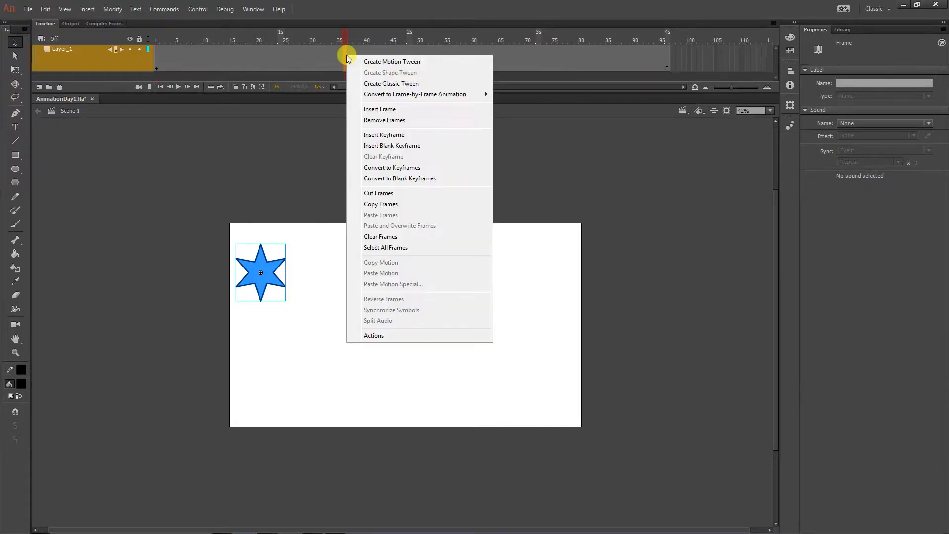
{"action": "left_click", "coordinate": [355, 61]}
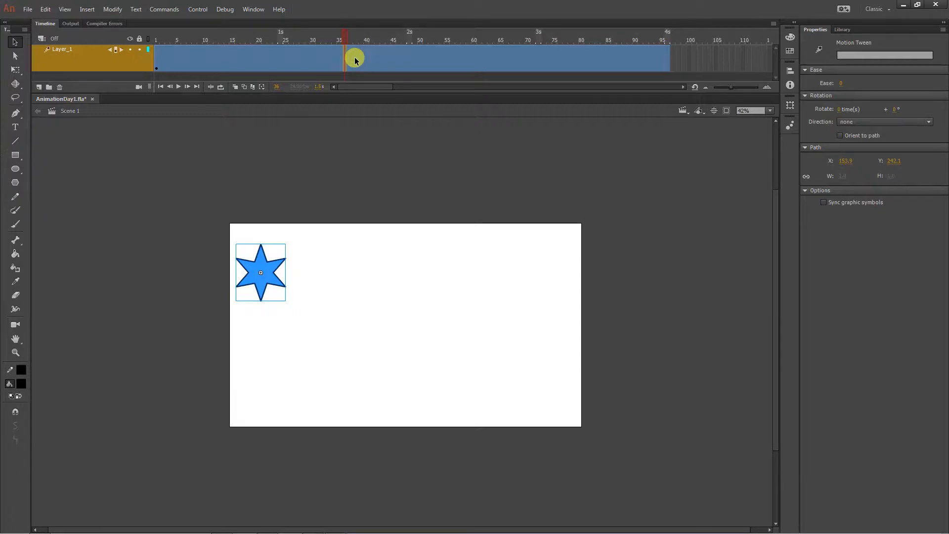
{"action": "left_click_drag", "start_coordinate": [356, 61], "coordinate": [308, 53]}
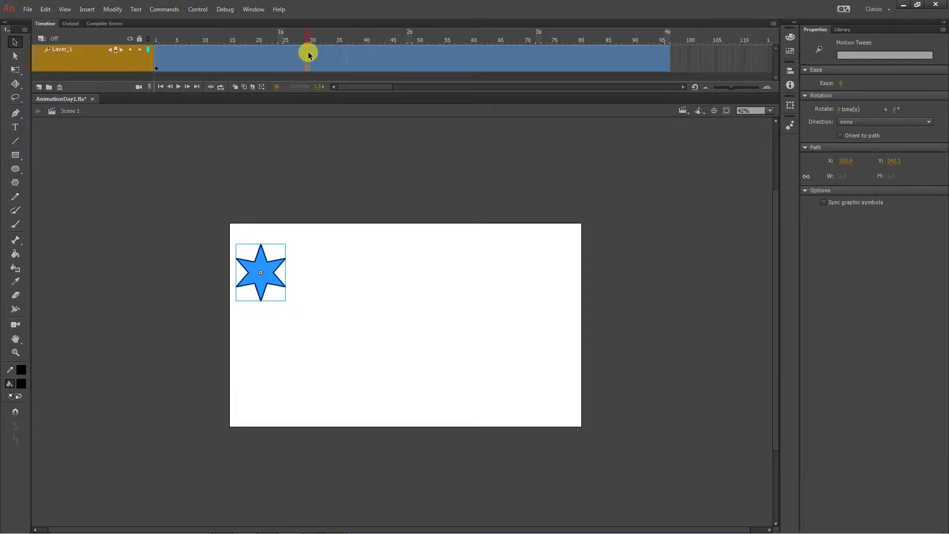
{"action": "left_click", "coordinate": [81, 66]}
{"action": "left_click", "coordinate": [123, 159]}
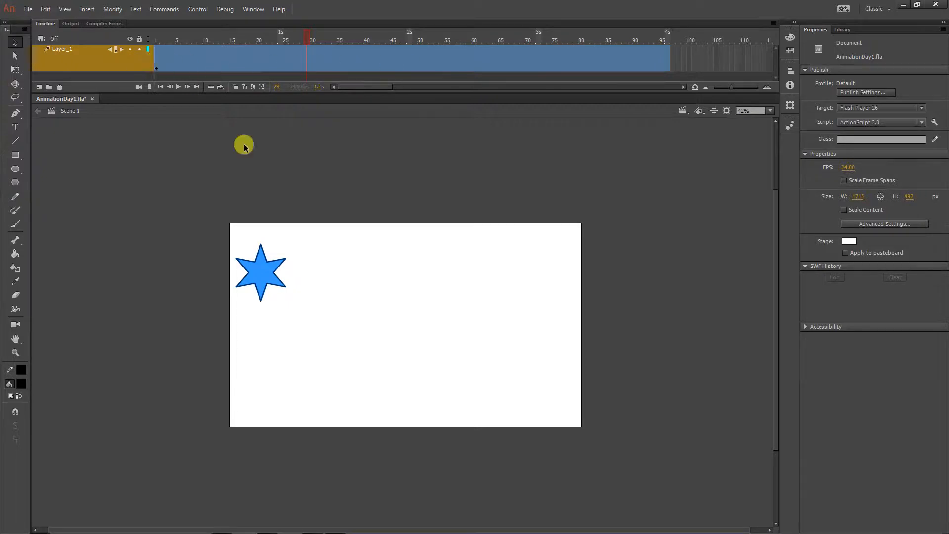
{"action": "left_click", "coordinate": [267, 283]}
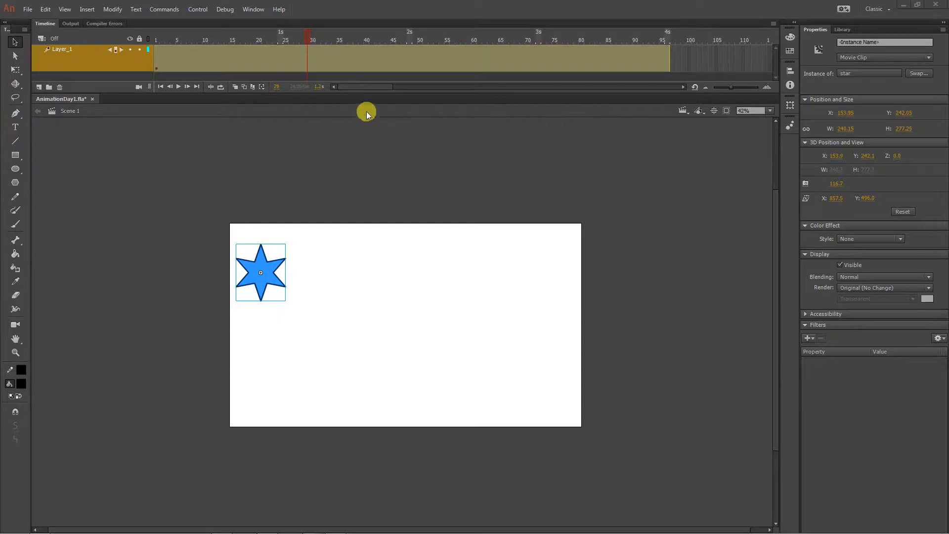
{"action": "left_click", "coordinate": [334, 59]}
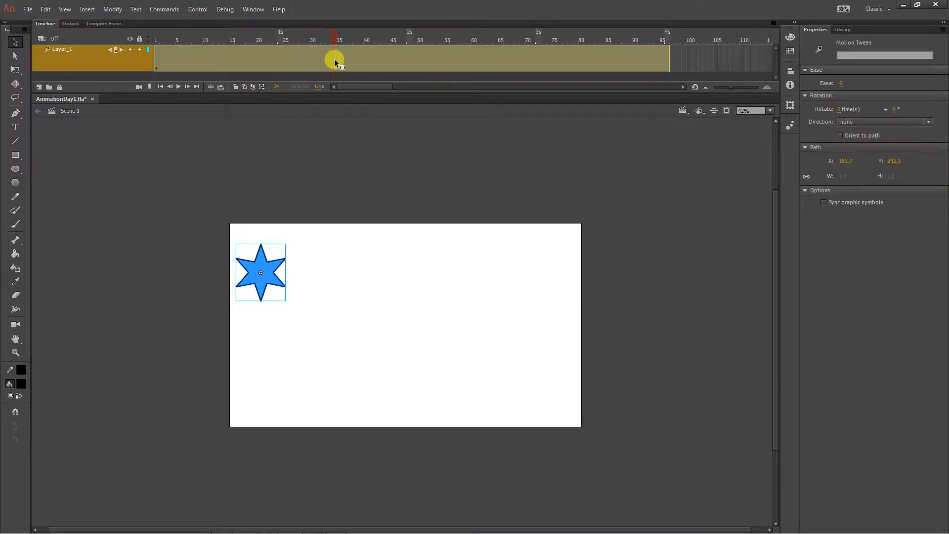
{"action": "left_click", "coordinate": [351, 134]}
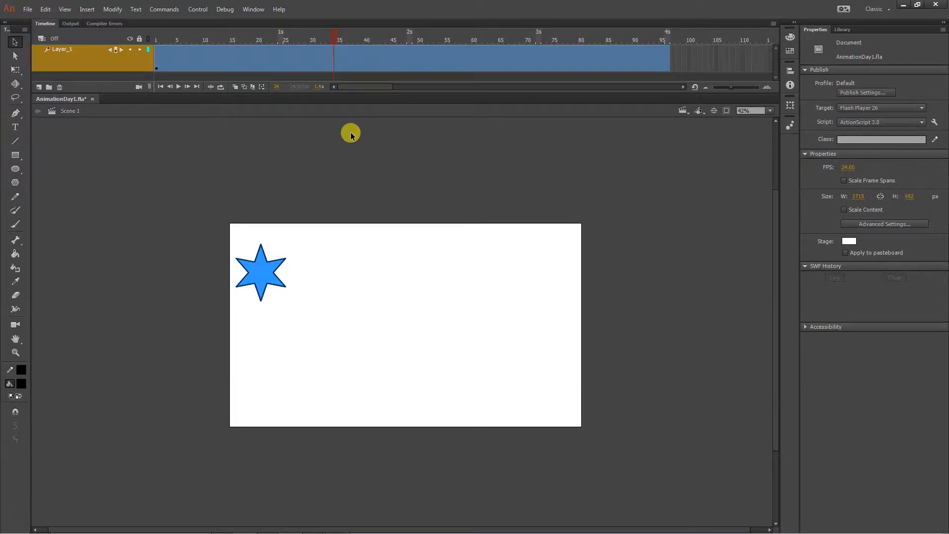
- At frame 24, move the star across to the stage's right edge, at about X 1687, Y 398
{"action": "left_click", "coordinate": [281, 60]}
{"action": "left_click_drag", "start_coordinate": [275, 272], "coordinate": [587, 295]}
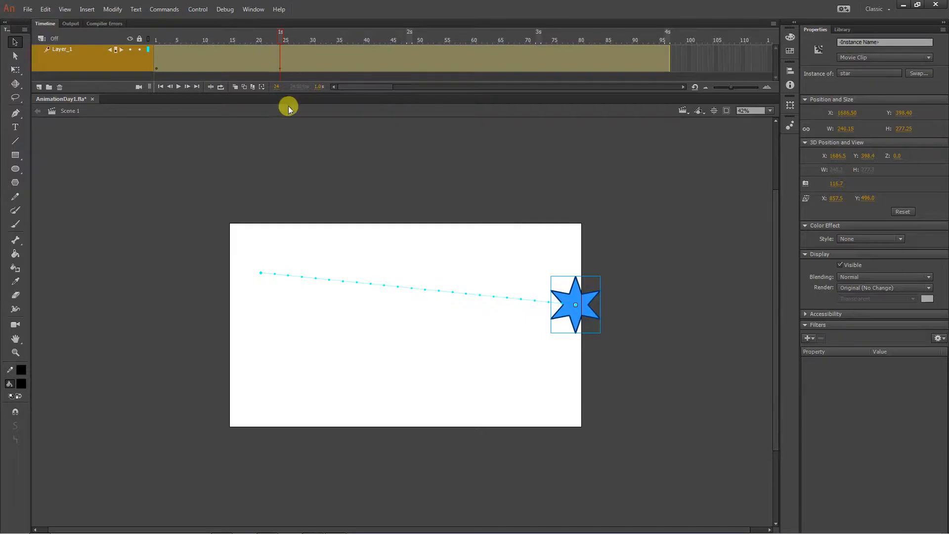
{"action": "left_click", "coordinate": [316, 249]}
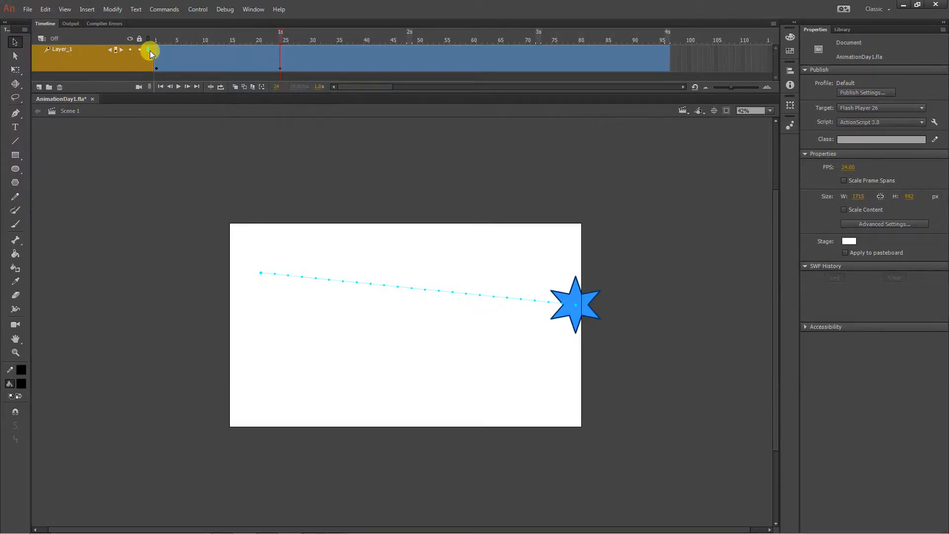
- Change Layer_1's outline color to black in its layer properties so the motion path stands out
{"action": "right_click", "coordinate": [71, 67]}
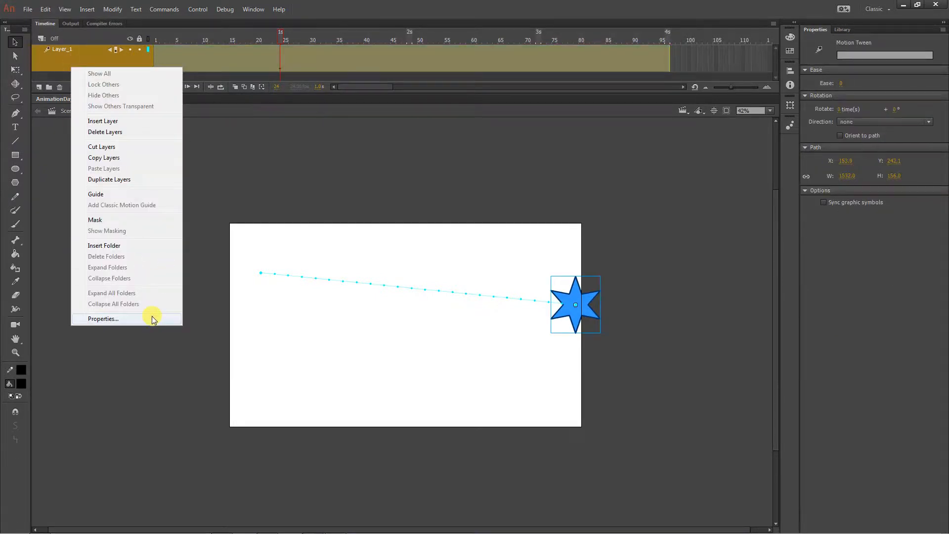
{"action": "left_click", "coordinate": [153, 319]}
{"action": "left_click", "coordinate": [419, 337]}
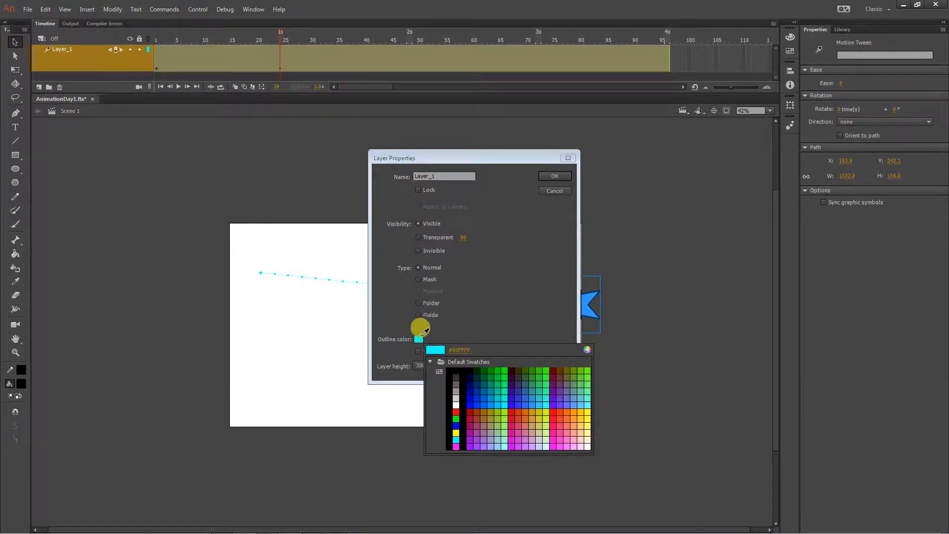
{"action": "left_click", "coordinate": [515, 366]}
{"action": "left_click", "coordinate": [550, 177]}
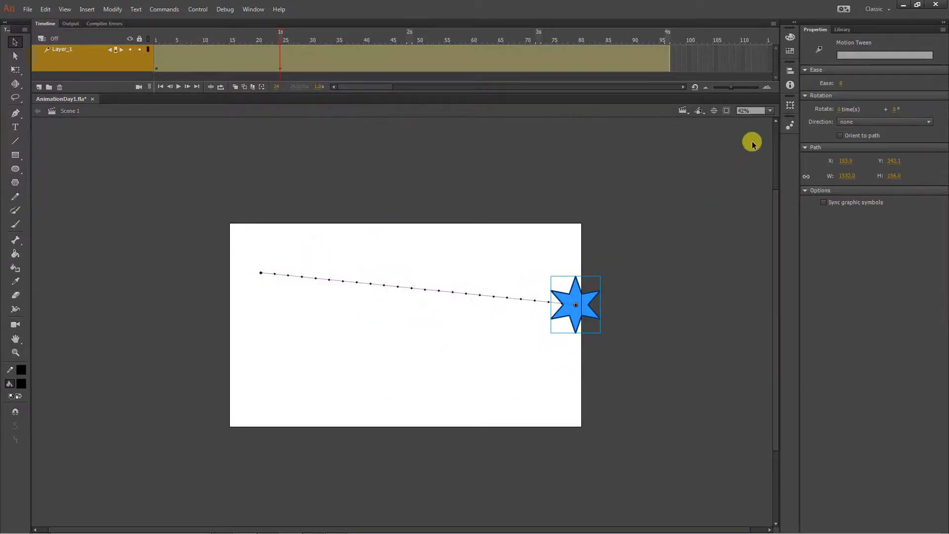
- Examine the motion path up close and scrub through the frames up to frame 24 to preview the star's movement
{"action": "key", "text": "ctrl+equal"}
{"action": "left_click_drag", "start_coordinate": [171, 431], "coordinate": [443, 399]}
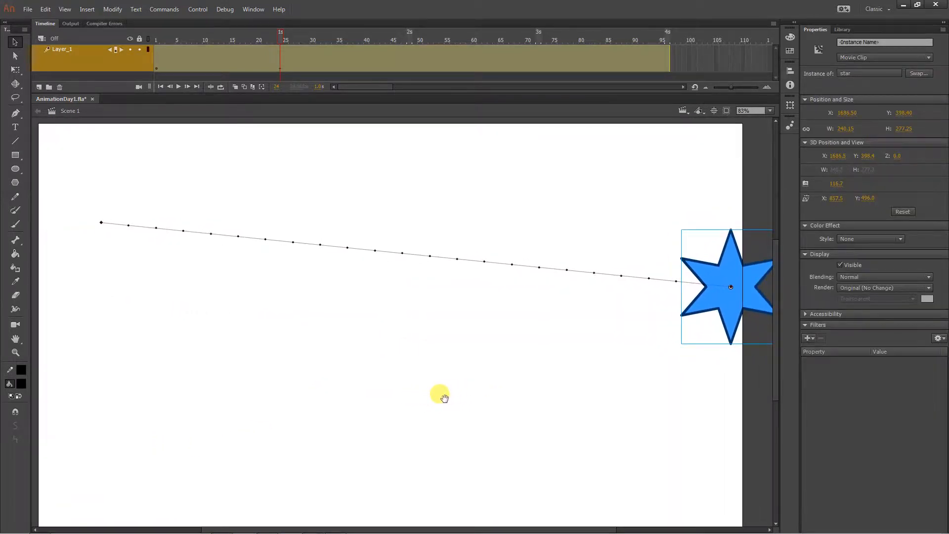
{"action": "left_click", "coordinate": [383, 343]}
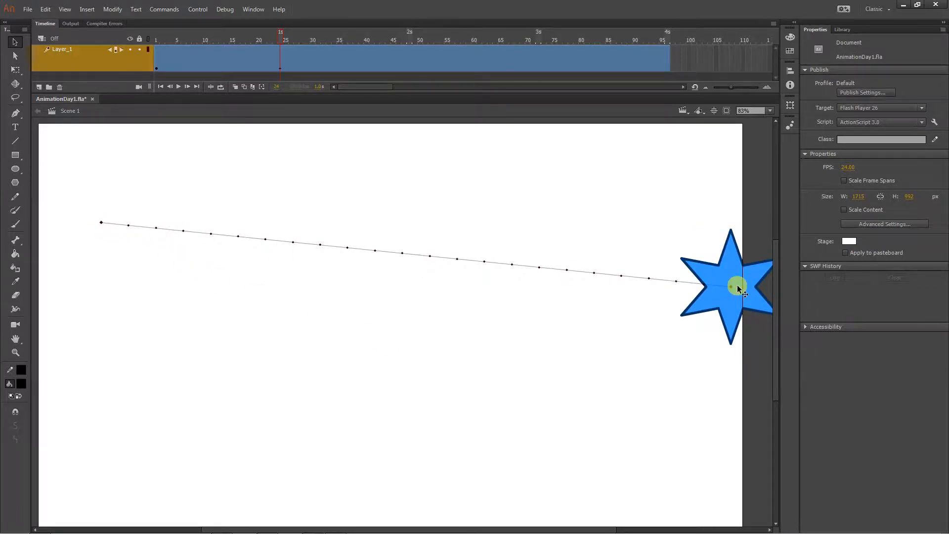
{"action": "left_click_drag", "start_coordinate": [194, 32], "coordinate": [280, 45]}
- Open the star symbol for editing and bend both sides of its top point outward into curves
{"action": "double_click", "coordinate": [718, 308]}
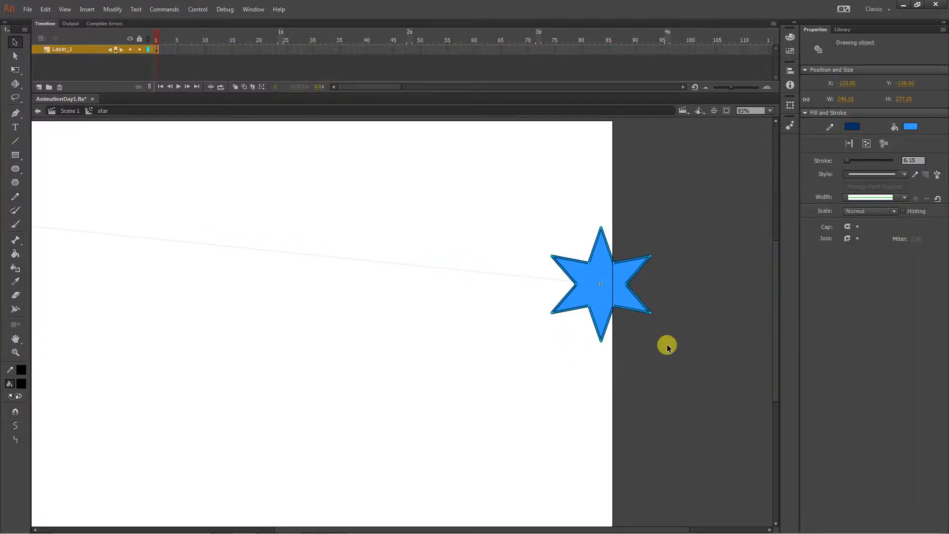
{"action": "left_click", "coordinate": [666, 348]}
{"action": "key", "text": "ctrl+="}
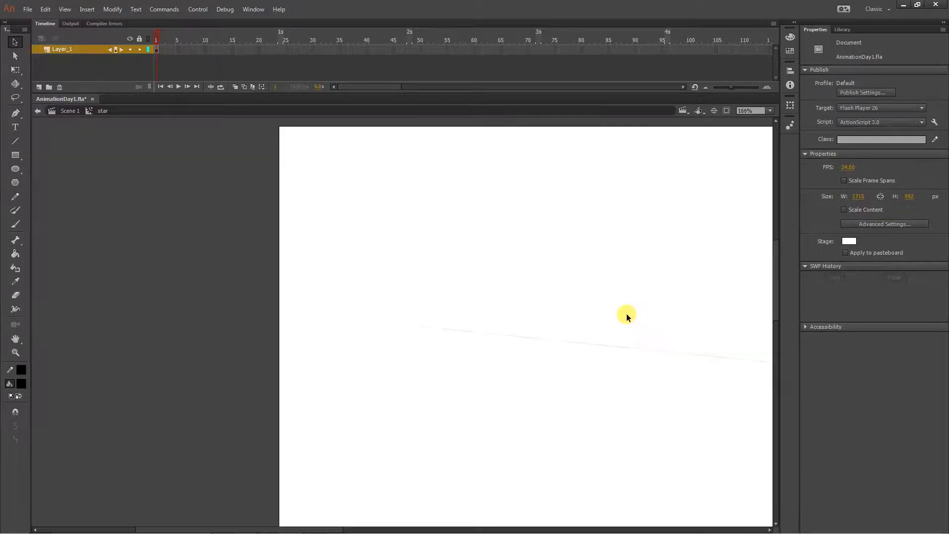
{"action": "left_click_drag", "start_coordinate": [670, 328], "coordinate": [401, 350]}
{"action": "left_click_drag", "start_coordinate": [551, 357], "coordinate": [266, 321]}
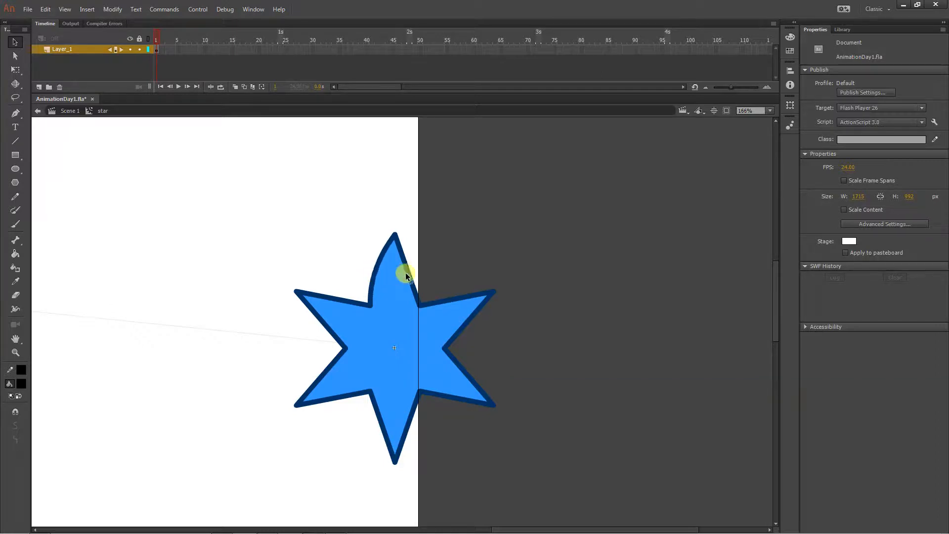
{"action": "left_click_drag", "start_coordinate": [407, 272], "coordinate": [419, 271]}
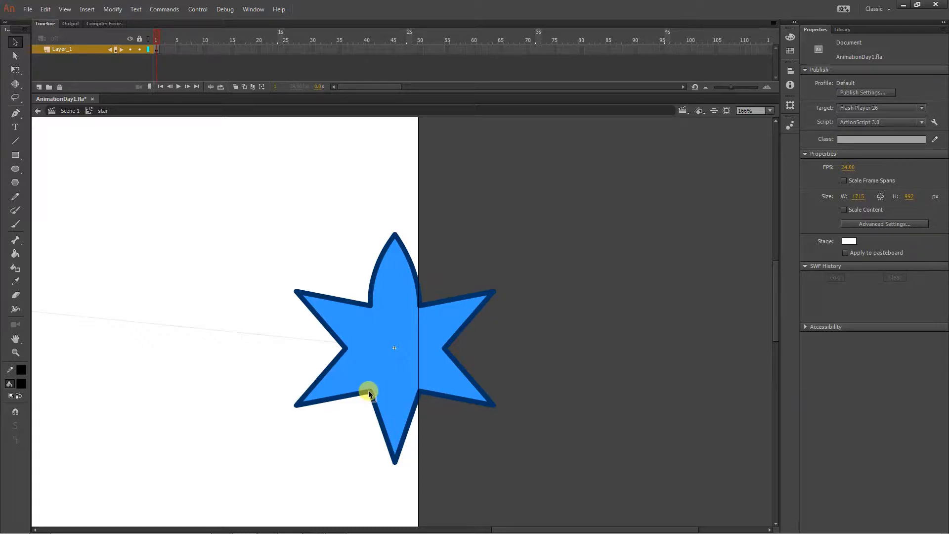
- Try pulling the star's two lower inner corners outward, and undo the shape edits
{"action": "left_click_drag", "start_coordinate": [368, 390], "coordinate": [340, 441]}
{"action": "left_click_drag", "start_coordinate": [419, 391], "coordinate": [458, 440]}
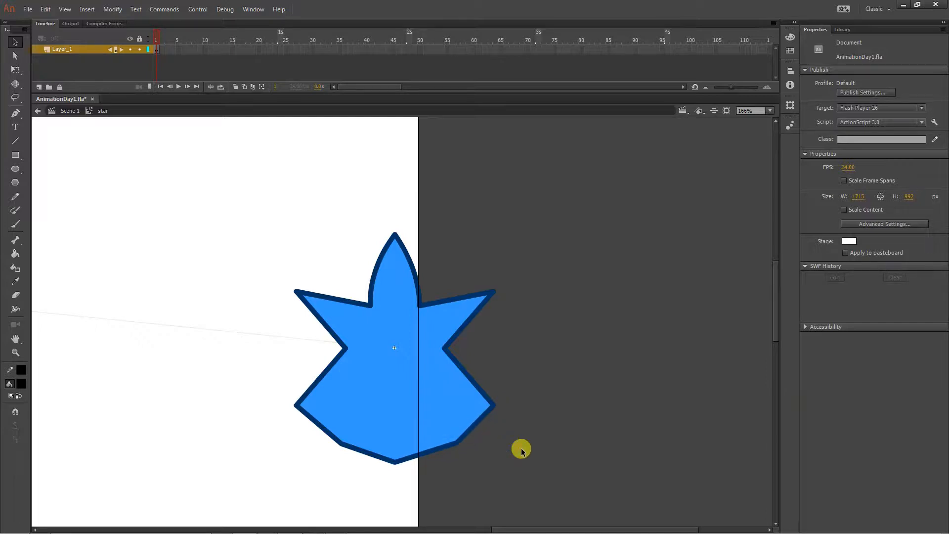
{"action": "key", "text": "ctrl+z"}
{"action": "key", "text": "ctrl+z"}
{"action": "key", "text": "ctrl+z"}
{"action": "key", "text": "ctrl+z"}
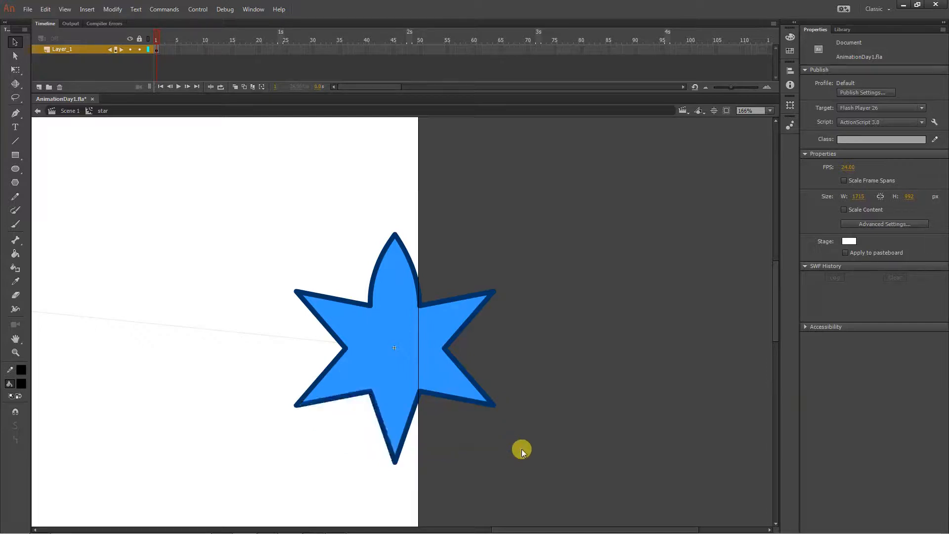
- Return to Scene 1 and bend the middle of the star's straight motion path upward into an arc
{"action": "left_click", "coordinate": [58, 109]}
{"action": "left_click_drag", "start_coordinate": [173, 207], "coordinate": [487, 242]}
{"action": "left_click_drag", "start_coordinate": [248, 284], "coordinate": [401, 300]}
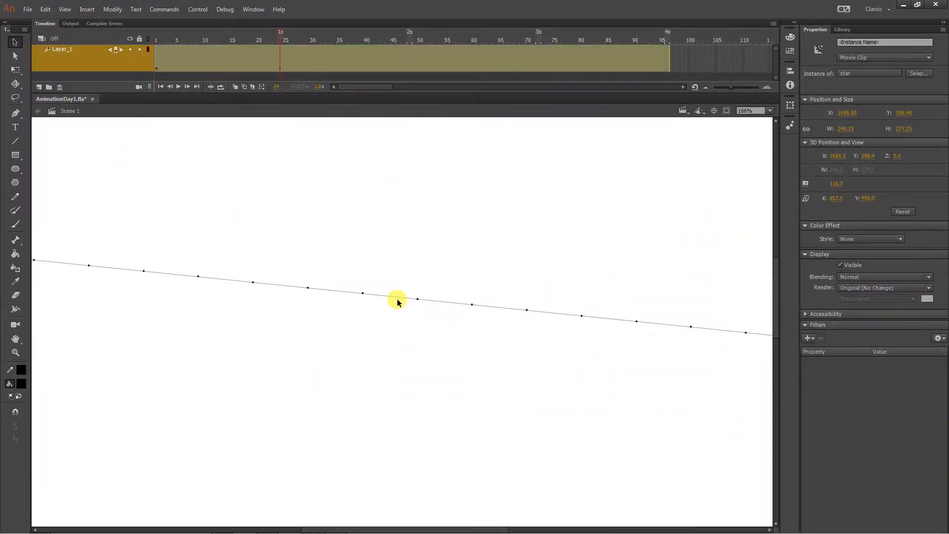
{"action": "key", "text": "ctrl+minus"}
{"action": "left_click_drag", "start_coordinate": [406, 378], "coordinate": [385, 277]}
{"action": "left_click", "coordinate": [384, 274]}
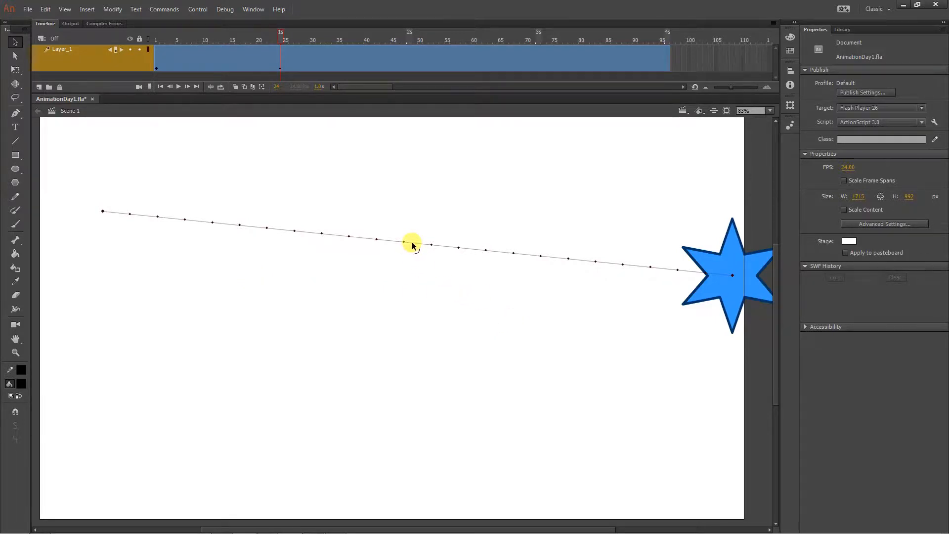
{"action": "left_click_drag", "start_coordinate": [412, 243], "coordinate": [433, 164]}
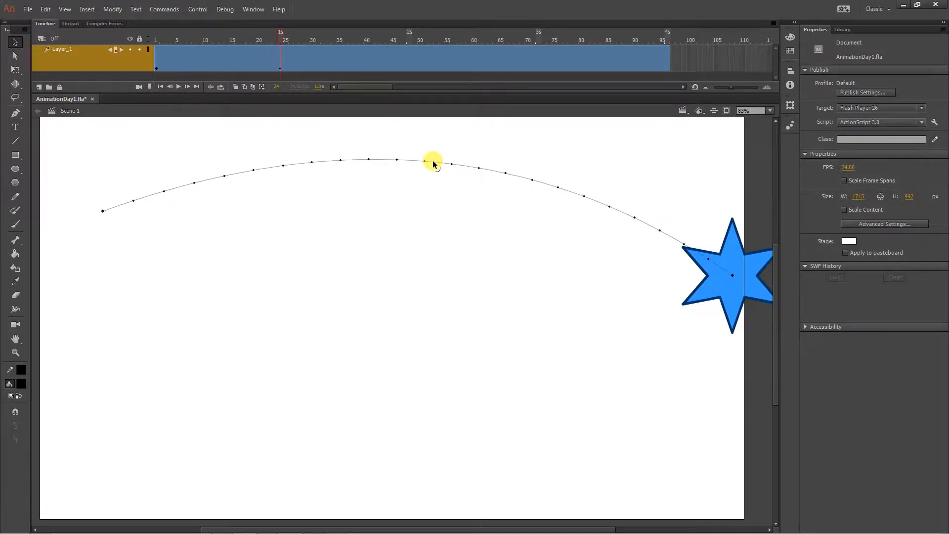
- Play the animation to preview the star's movement, and pause the playback
{"action": "left_click", "coordinate": [153, 37]}
{"action": "left_click", "coordinate": [178, 87]}
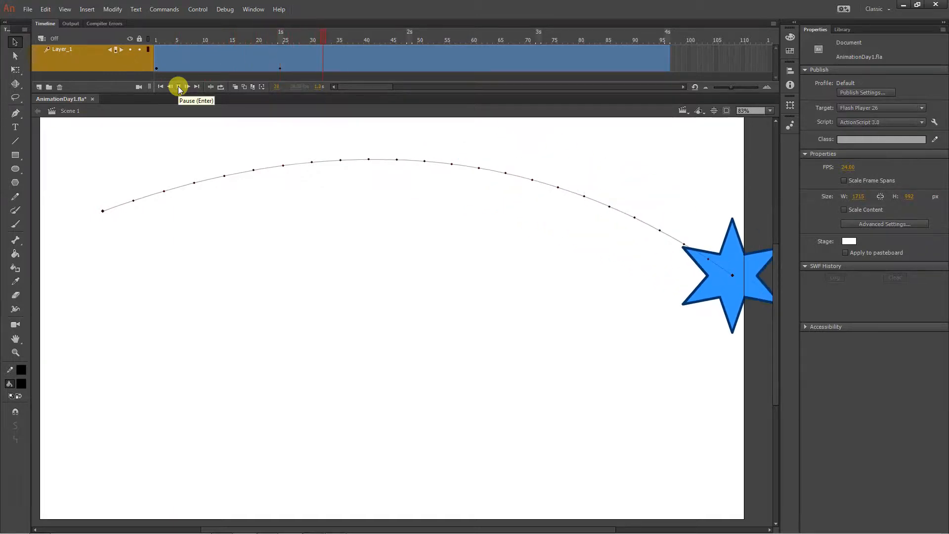
{"action": "left_click", "coordinate": [179, 87]}
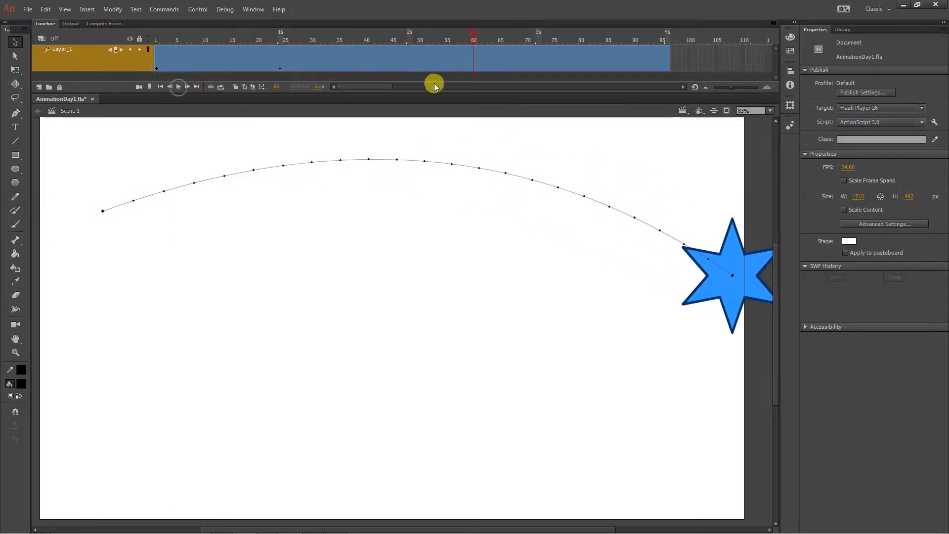
- At frame 48, move the star back to the stage's left side, at about X 115.5, Y 304.55
{"action": "left_click", "coordinate": [409, 61]}
{"action": "left_click", "coordinate": [723, 292]}
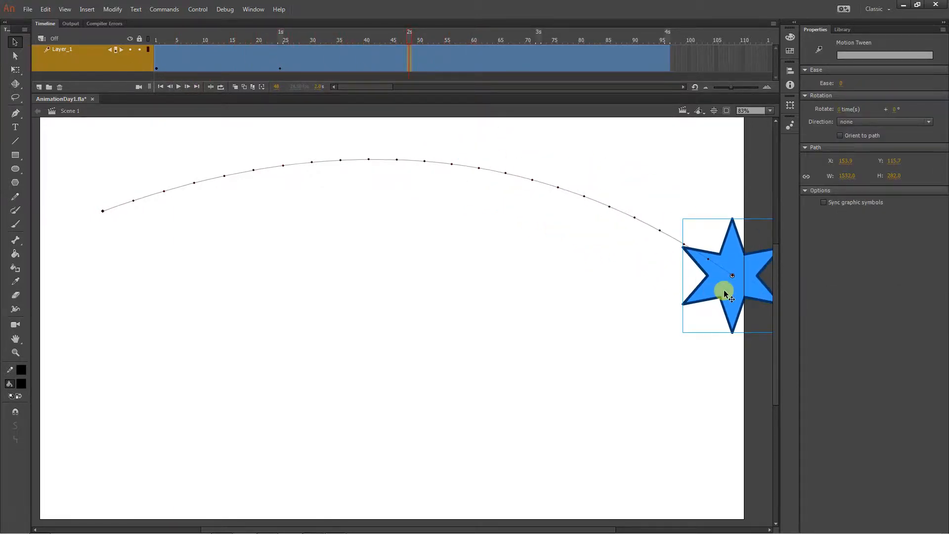
{"action": "left_click_drag", "start_coordinate": [724, 293], "coordinate": [79, 251]}
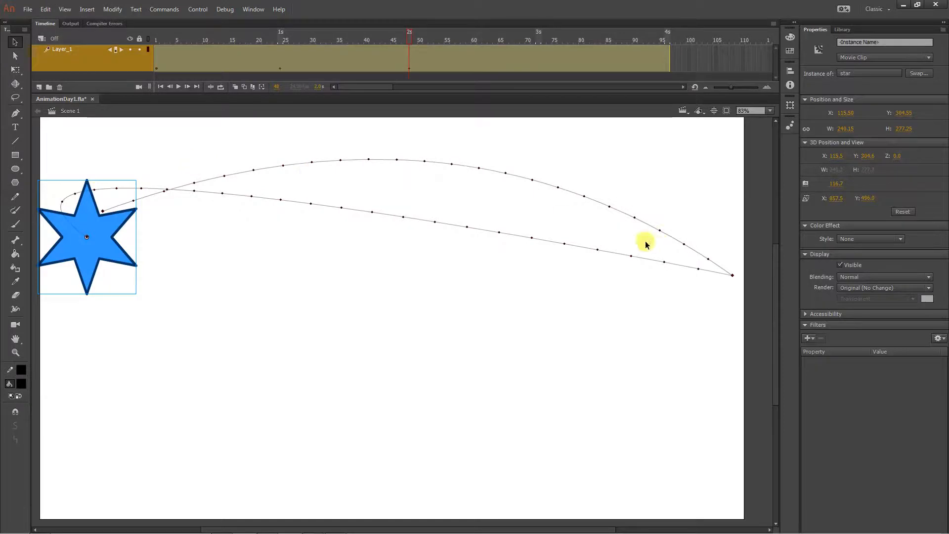
- Try bending the star's return path downward with the Selection tool, and undo it
{"action": "left_click", "coordinate": [218, 194]}
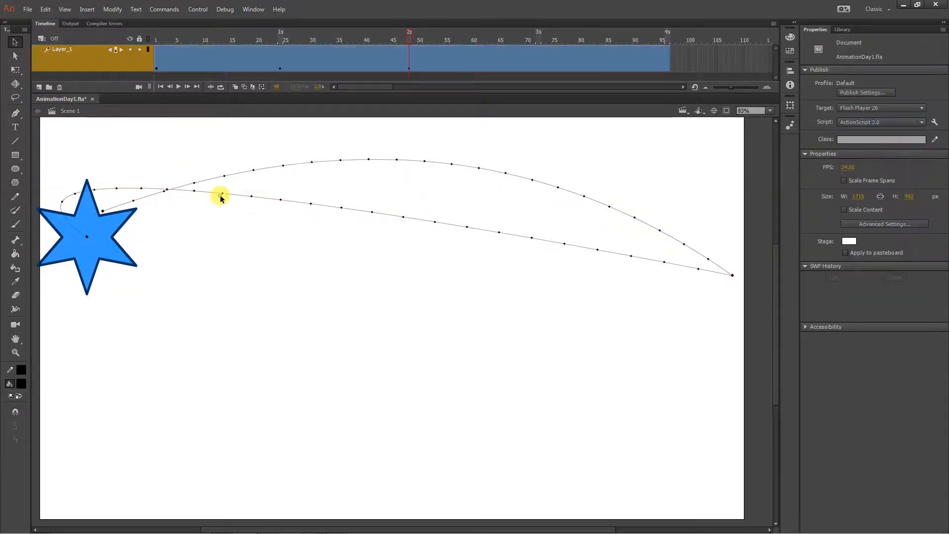
{"action": "left_click", "coordinate": [270, 242]}
{"action": "left_click_drag", "start_coordinate": [265, 200], "coordinate": [353, 333]}
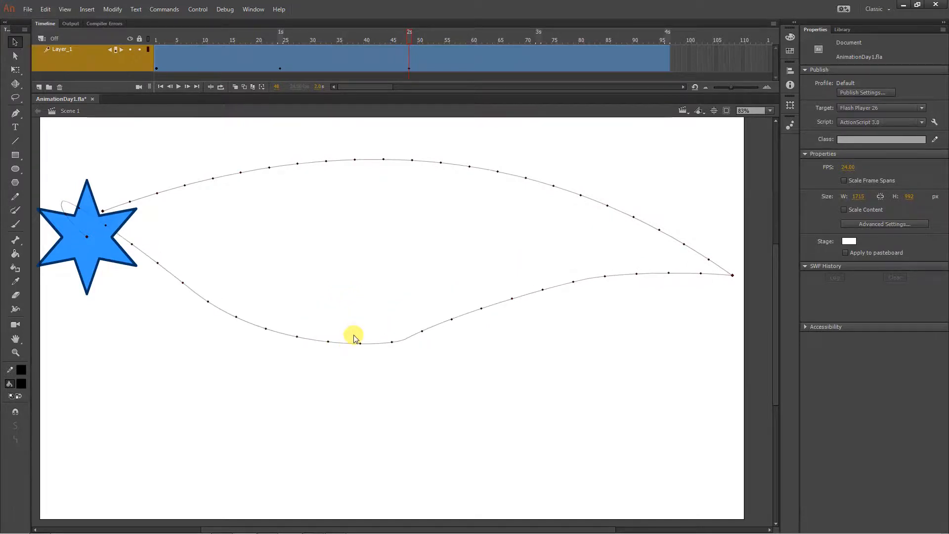
{"action": "key", "text": "ctrl+z"}
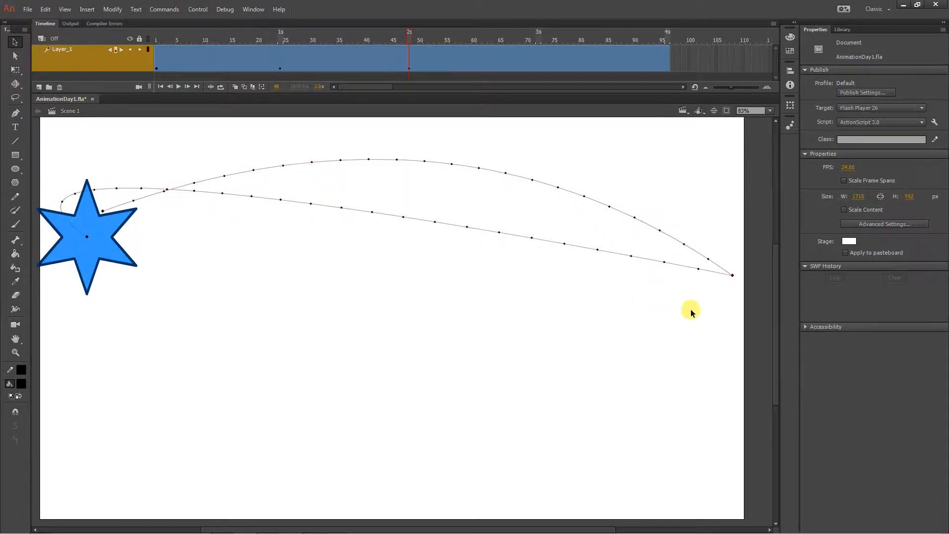
- With the Subselection tool, swing the end anchor's handle down and to the right so the return path curves below the outgoing arc
{"action": "left_click", "coordinate": [15, 56]}
{"action": "left_click", "coordinate": [90, 236]}
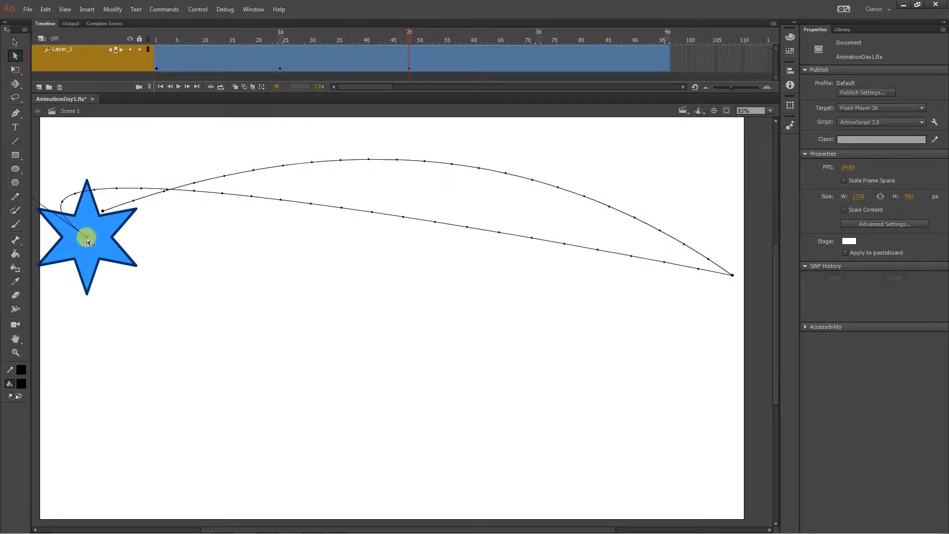
{"action": "left_click_drag", "start_coordinate": [199, 300], "coordinate": [318, 363]}
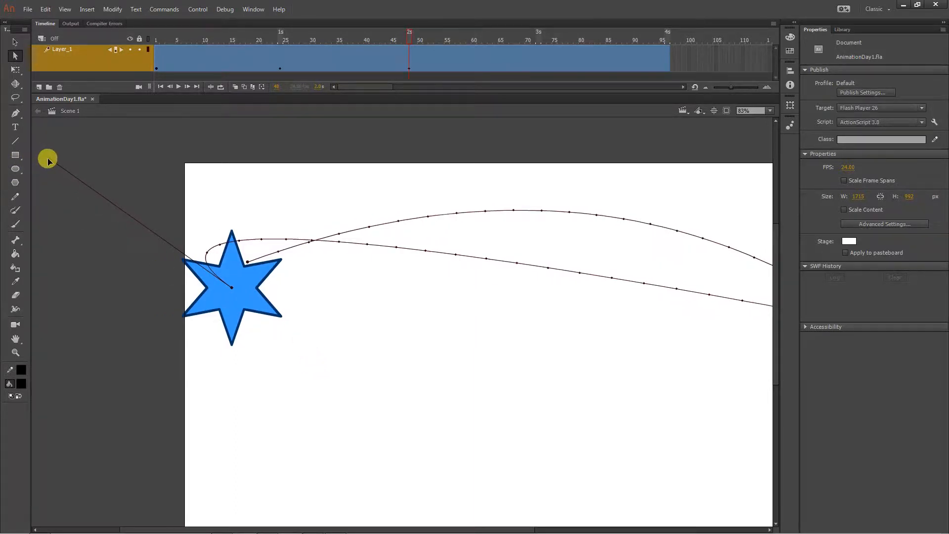
{"action": "left_click_drag", "start_coordinate": [49, 159], "coordinate": [434, 490]}
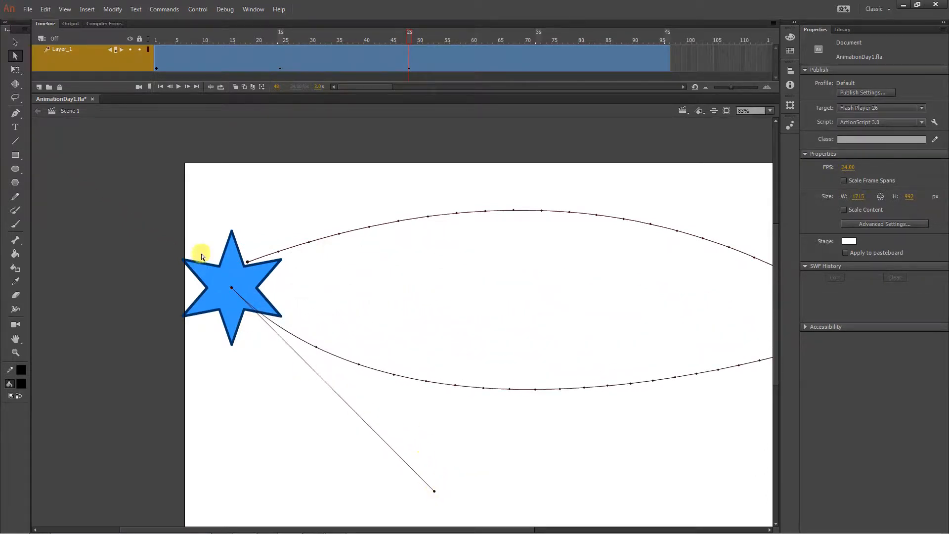
- Turn the motion path's right-hand anchor into a smooth point and stretch its handles vertically to round off the turn
{"action": "left_click", "coordinate": [247, 262]}
{"action": "left_click_drag", "start_coordinate": [546, 292], "coordinate": [379, 258]}
{"action": "left_click", "coordinate": [710, 293]}
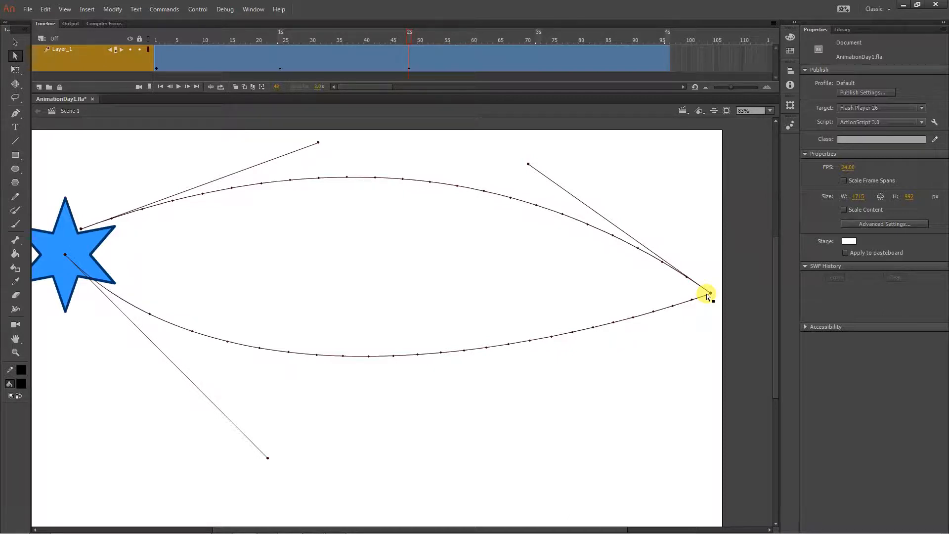
{"action": "left_click_drag", "start_coordinate": [711, 294], "coordinate": [706, 364]}
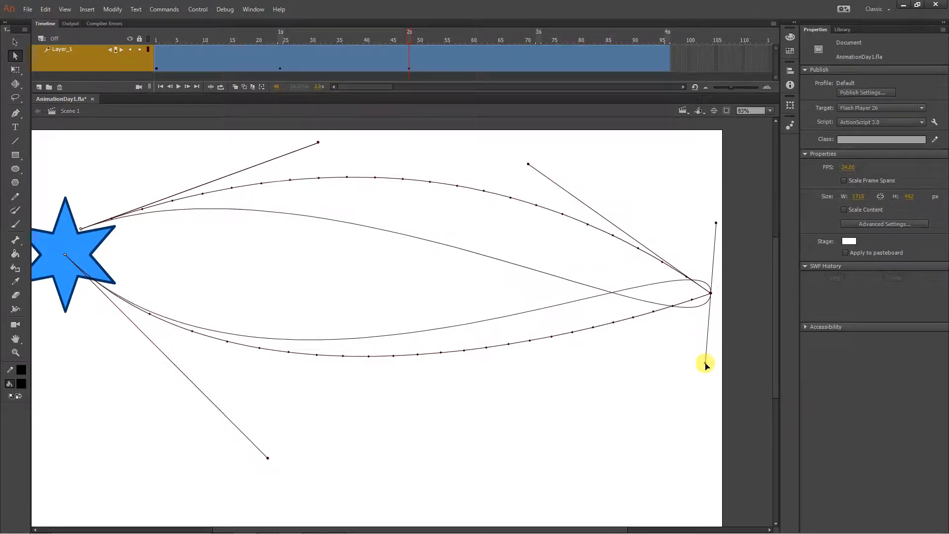
{"action": "left_click_drag", "start_coordinate": [706, 365], "coordinate": [713, 168]}
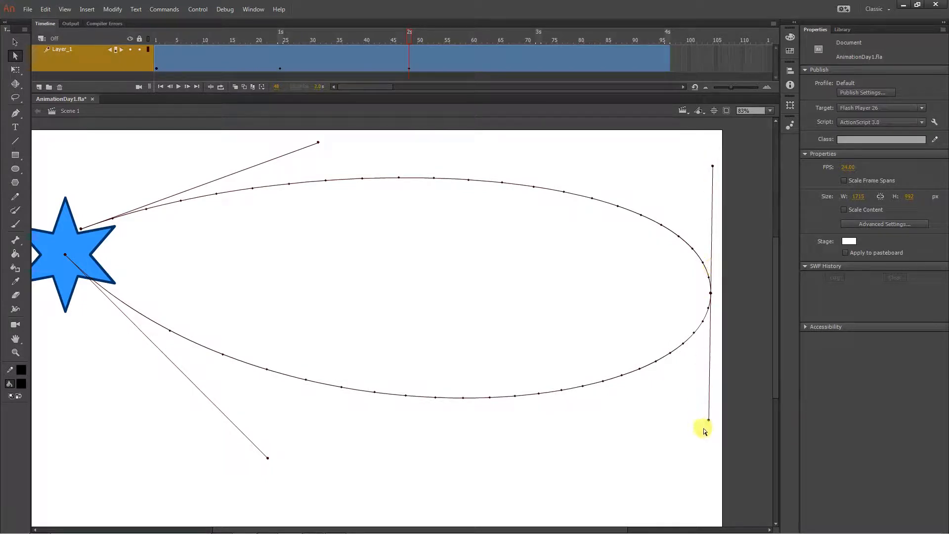
{"action": "left_click_drag", "start_coordinate": [708, 420], "coordinate": [670, 523]}
{"action": "left_click_drag", "start_coordinate": [731, 169], "coordinate": [711, 133]}
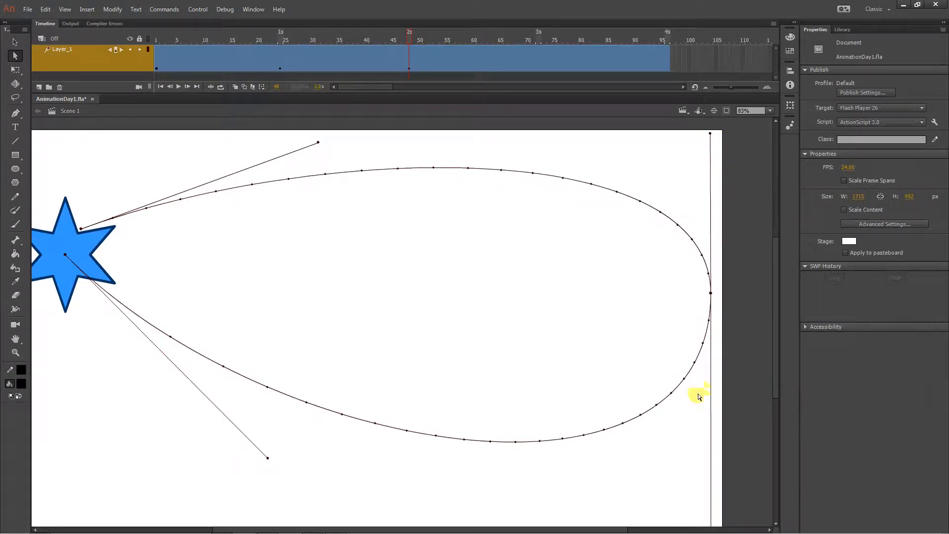
- Raise the start anchor's handle well above the stage and steepen the end anchor's handle to widen the loop
{"action": "key", "text": "ctrl+minus"}
{"action": "left_click_drag", "start_coordinate": [622, 390], "coordinate": [648, 367]}
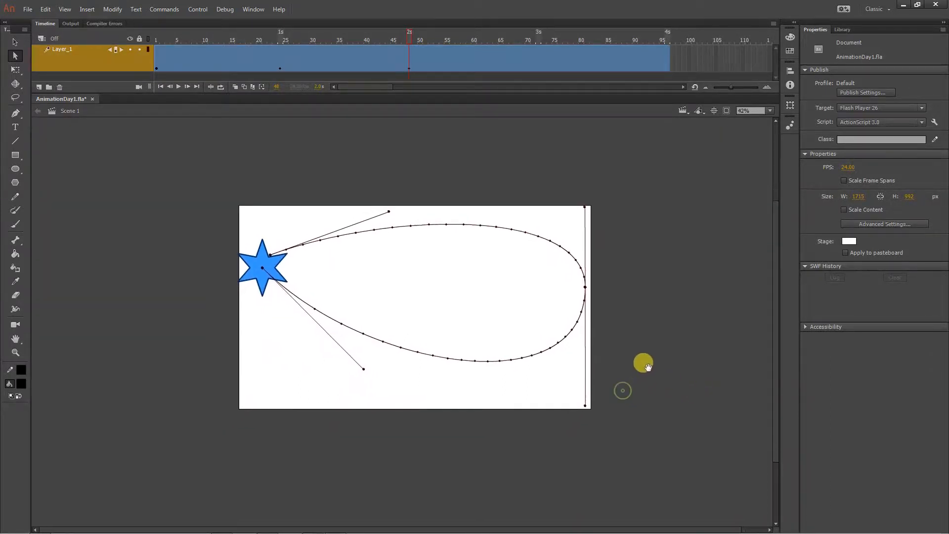
{"action": "left_click_drag", "start_coordinate": [388, 209], "coordinate": [415, 128]}
{"action": "left_click_drag", "start_coordinate": [364, 367], "coordinate": [338, 398]}
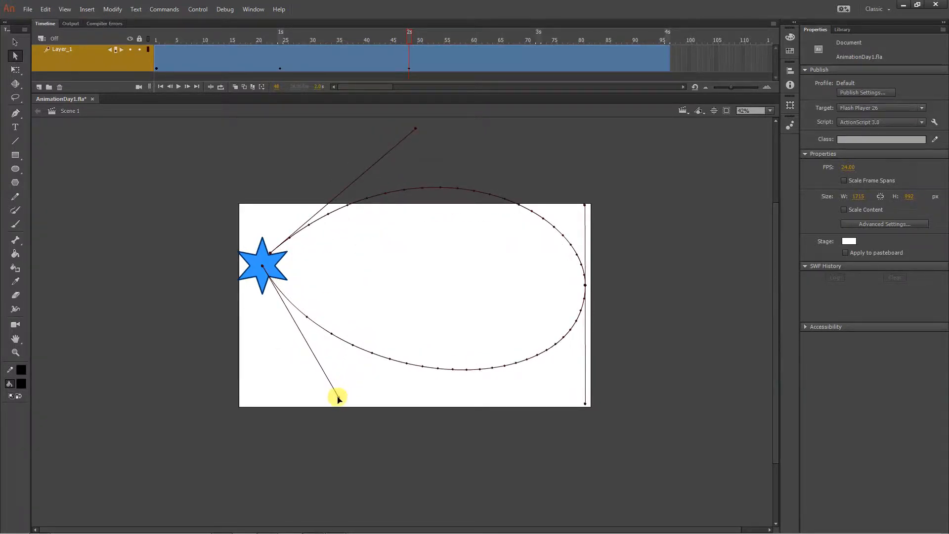
- Move the path's right-hand anchor down and slightly past the stage's right edge, and raise the start anchor
{"action": "left_click", "coordinate": [551, 284]}
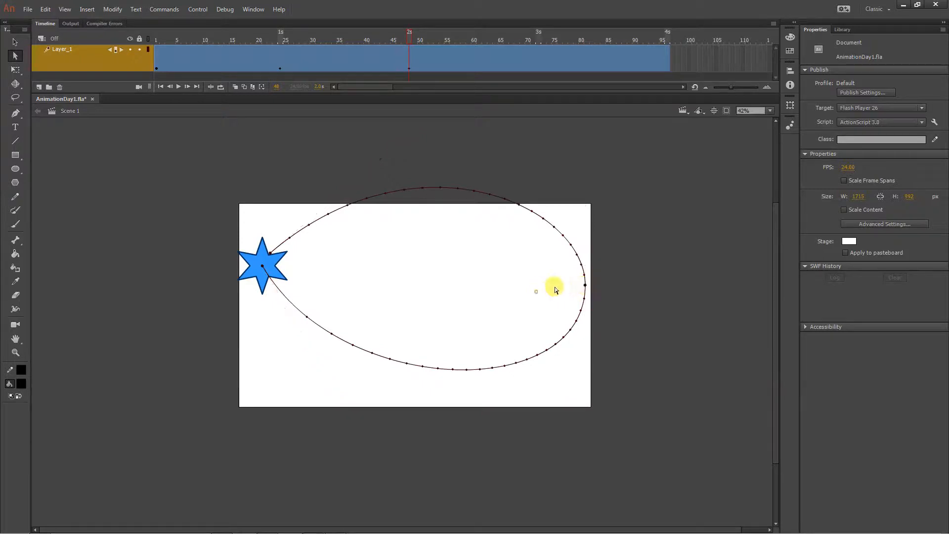
{"action": "left_click", "coordinate": [585, 288]}
{"action": "left_click_drag", "start_coordinate": [585, 287], "coordinate": [607, 304]}
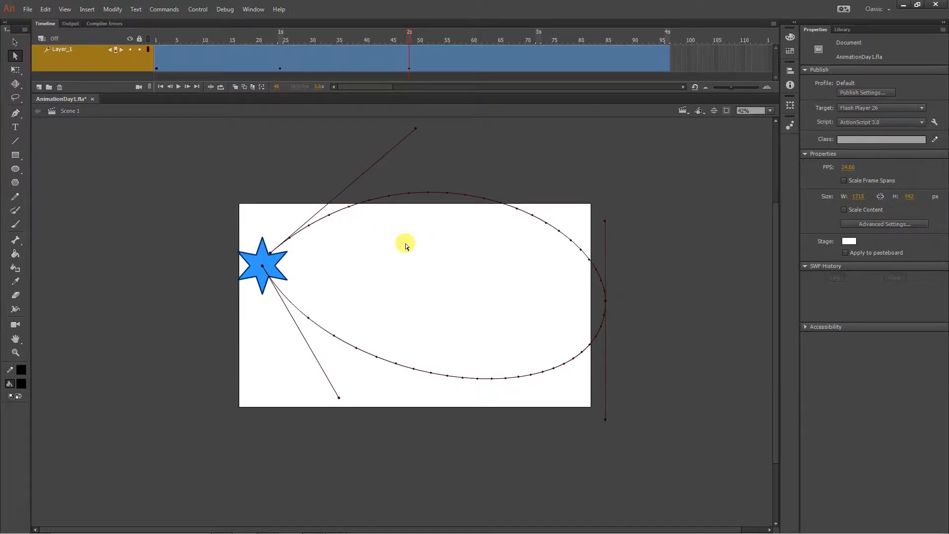
{"action": "left_click_drag", "start_coordinate": [270, 256], "coordinate": [266, 230]}
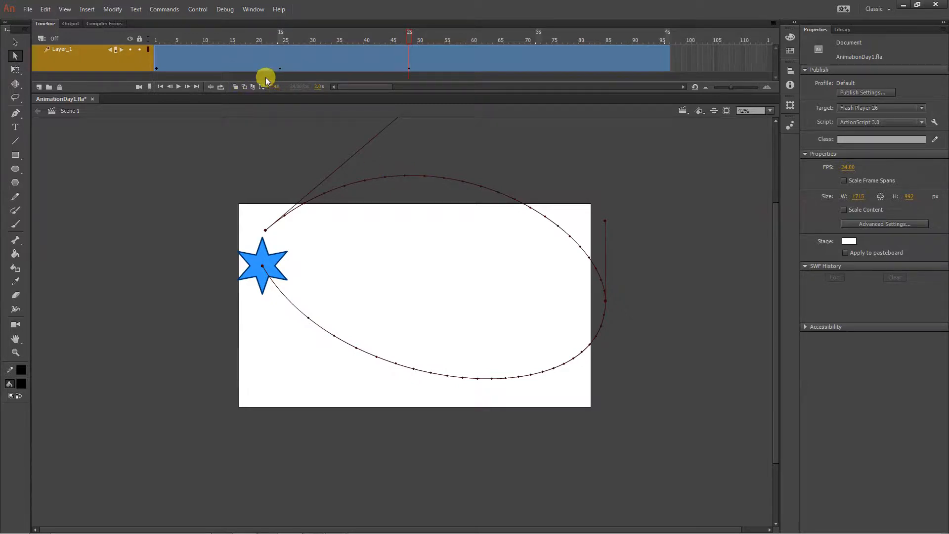
- With the playhead around frame 38, steepen the end anchor's handle and tilt the right-hand anchor's lower handle inward
{"action": "left_click", "coordinate": [346, 39]}
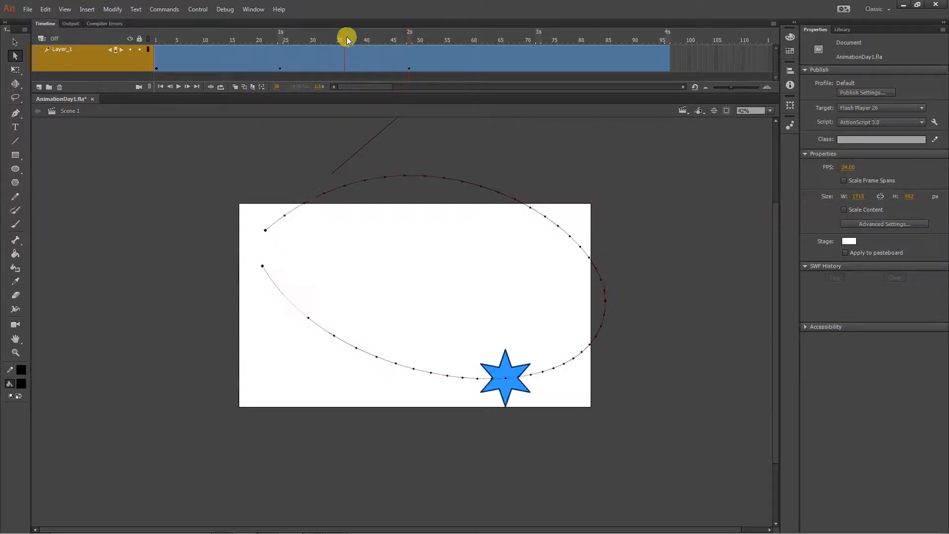
{"action": "left_click", "coordinate": [348, 60]}
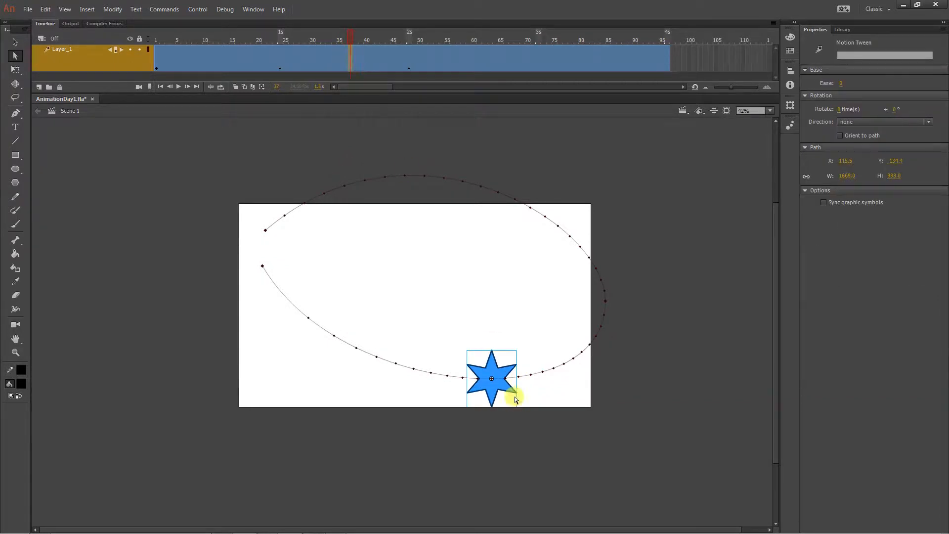
{"action": "left_click", "coordinate": [258, 264]}
{"action": "left_click_drag", "start_coordinate": [325, 39], "coordinate": [356, 40]}
{"action": "left_click_drag", "start_coordinate": [262, 266], "coordinate": [279, 374]}
{"action": "left_click_drag", "start_coordinate": [605, 419], "coordinate": [565, 435]}
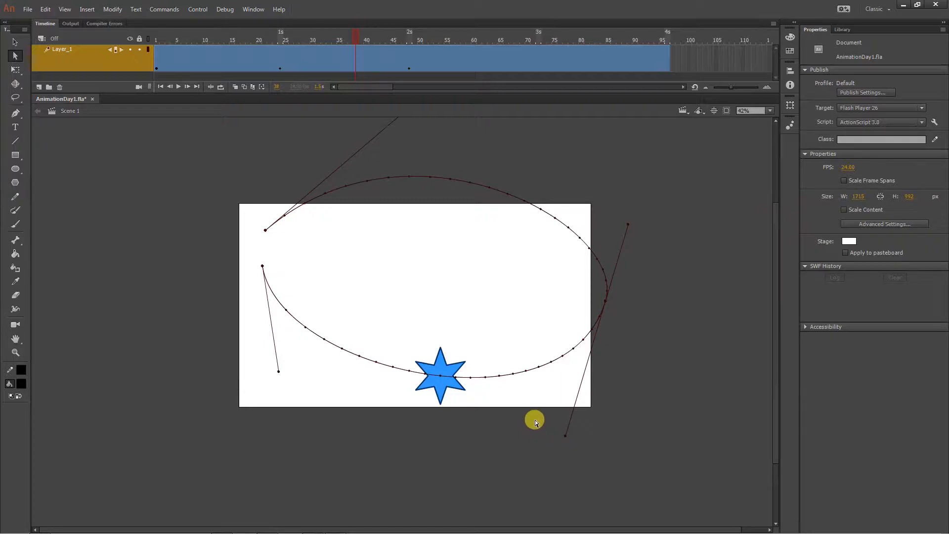
- At frame 32, lengthen the right-hand anchor's upper handle and shorten the start anchor's handle to refine the upper curve
{"action": "left_click", "coordinate": [323, 59]}
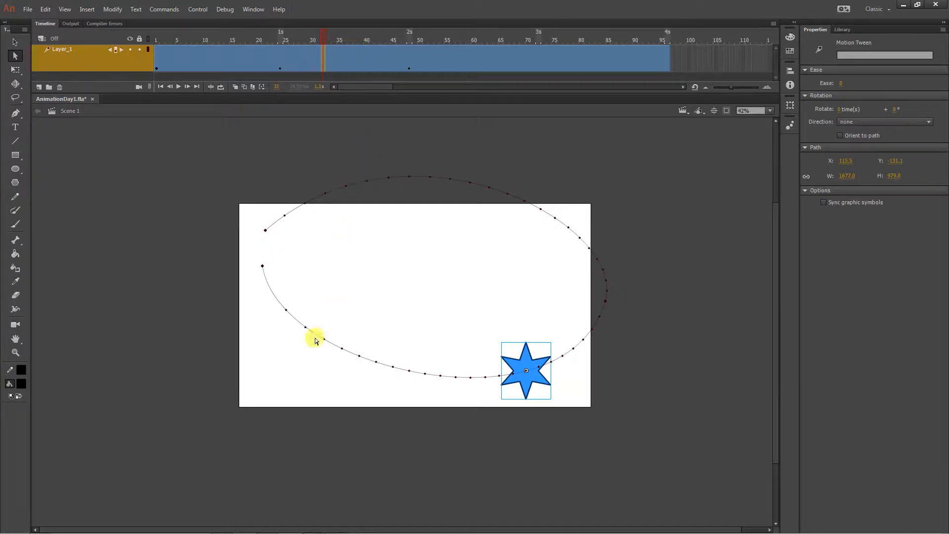
{"action": "left_click", "coordinate": [263, 267]}
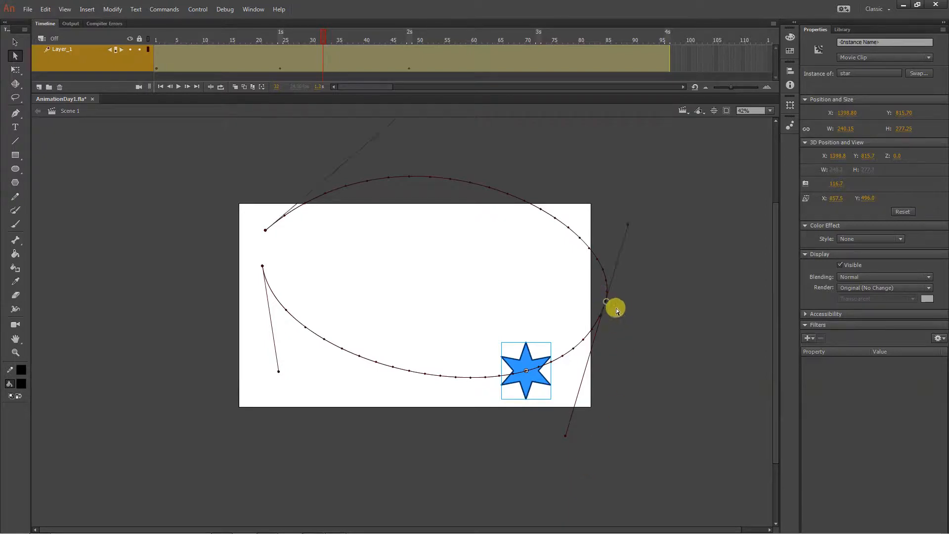
{"action": "left_click_drag", "start_coordinate": [624, 226], "coordinate": [629, 201]}
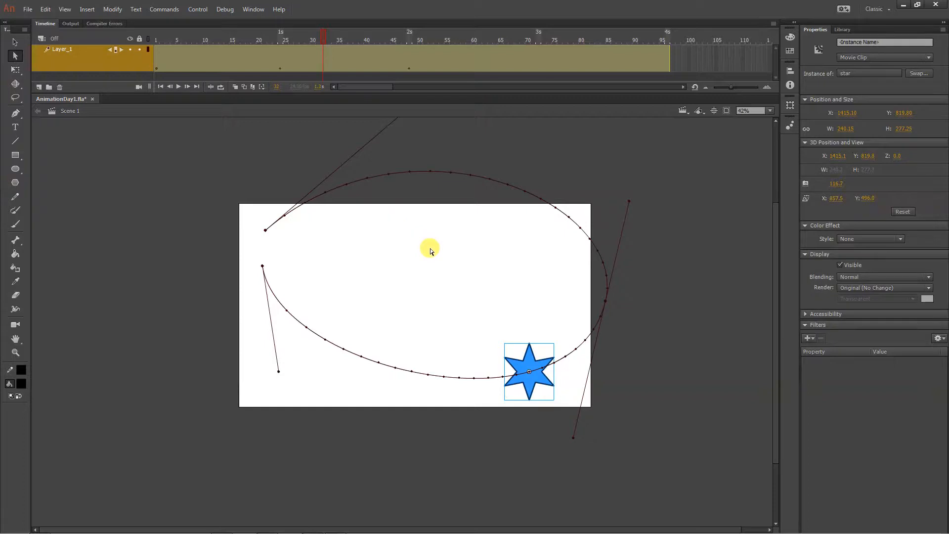
{"action": "scroll", "coordinate": [429, 267], "scroll_direction": "up", "scroll_amount": 3}
{"action": "left_click_drag", "start_coordinate": [410, 168], "coordinate": [351, 193]}
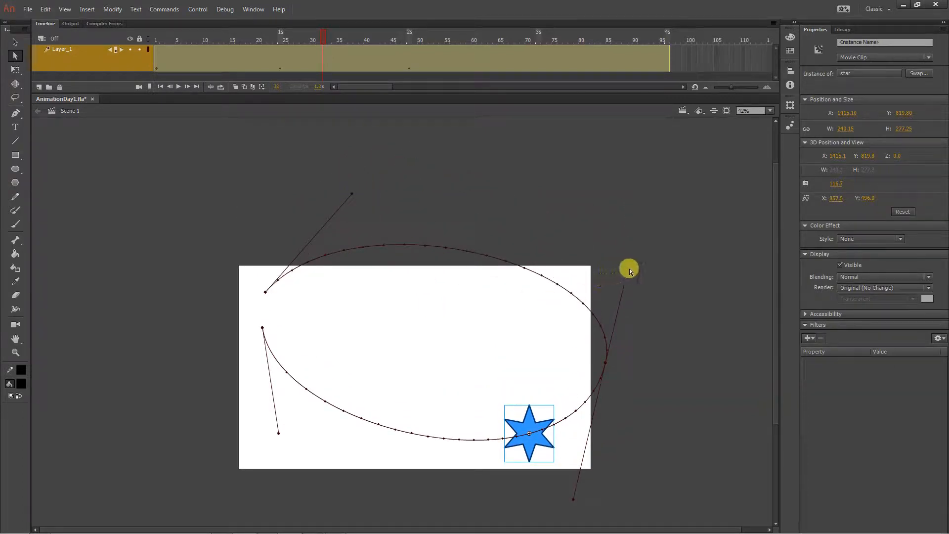
- Raise the right-hand anchor's upper handle well above the stage to round the upper curve, and play the animation from frame 1
{"action": "left_click_drag", "start_coordinate": [630, 266], "coordinate": [621, 219]}
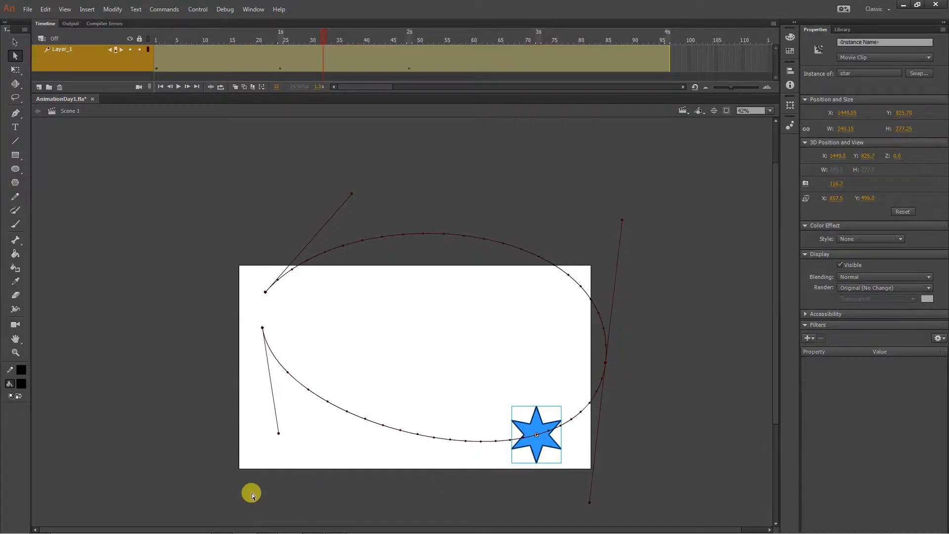
{"action": "left_click_drag", "start_coordinate": [196, 38], "coordinate": [120, 34]}
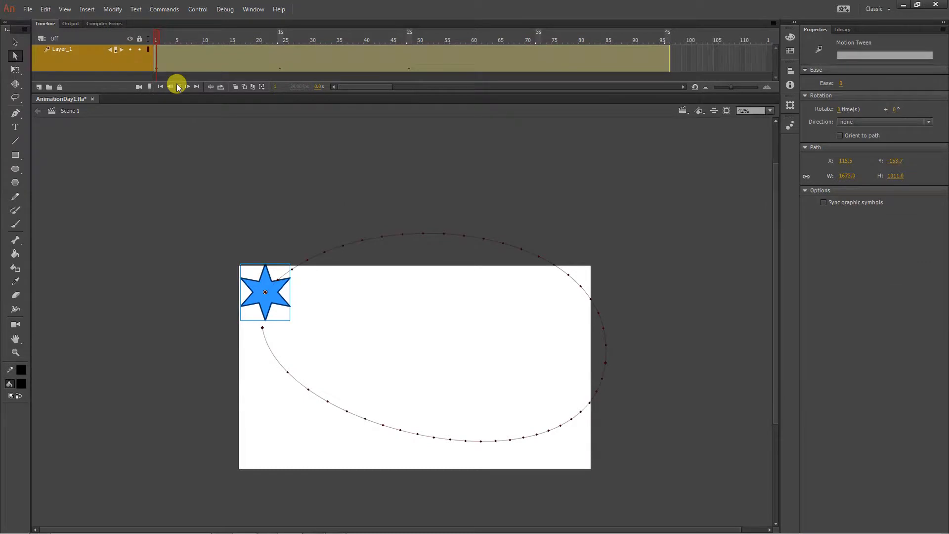
{"action": "left_click", "coordinate": [178, 86]}
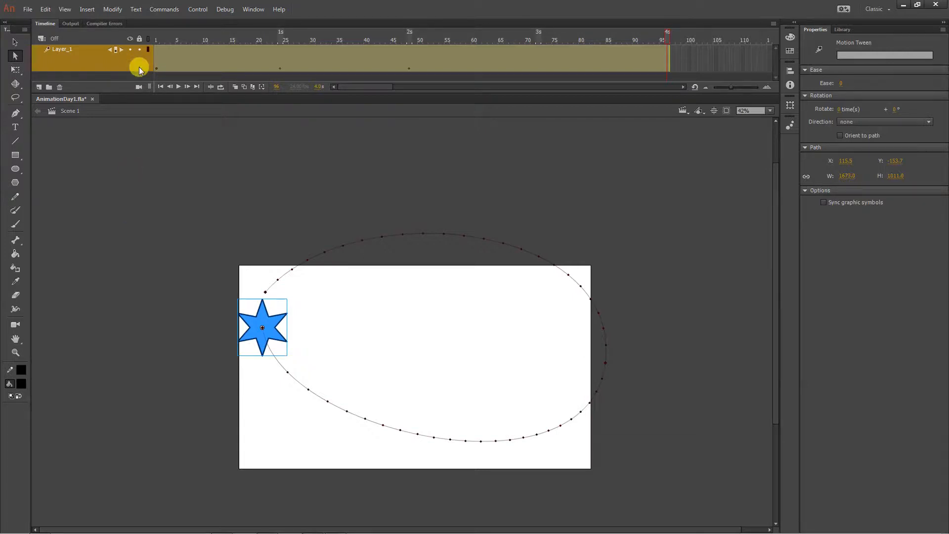
- Examine the star's position along the path at the keyframes on frames 24 and 48 and at frames in between
{"action": "left_click", "coordinate": [279, 65]}
{"action": "double_click", "coordinate": [279, 71]}
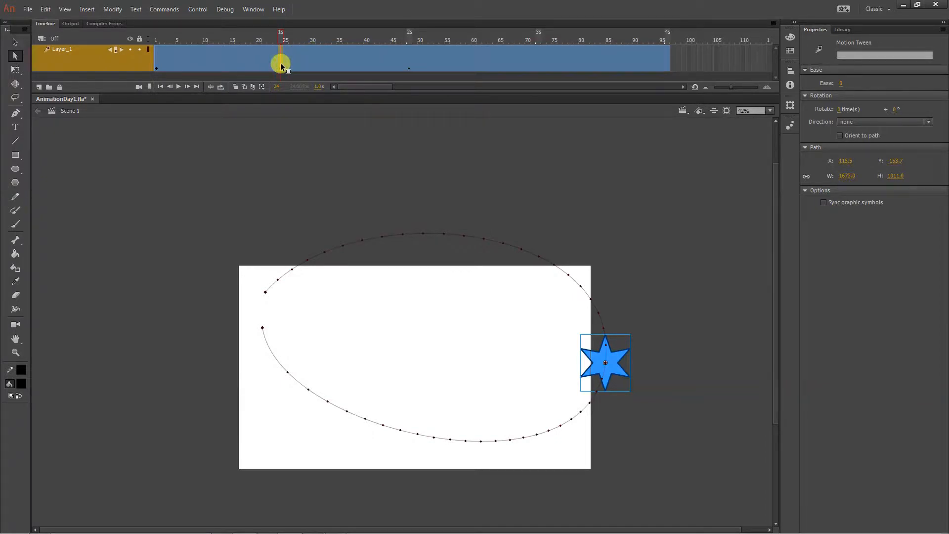
{"action": "left_click", "coordinate": [313, 56]}
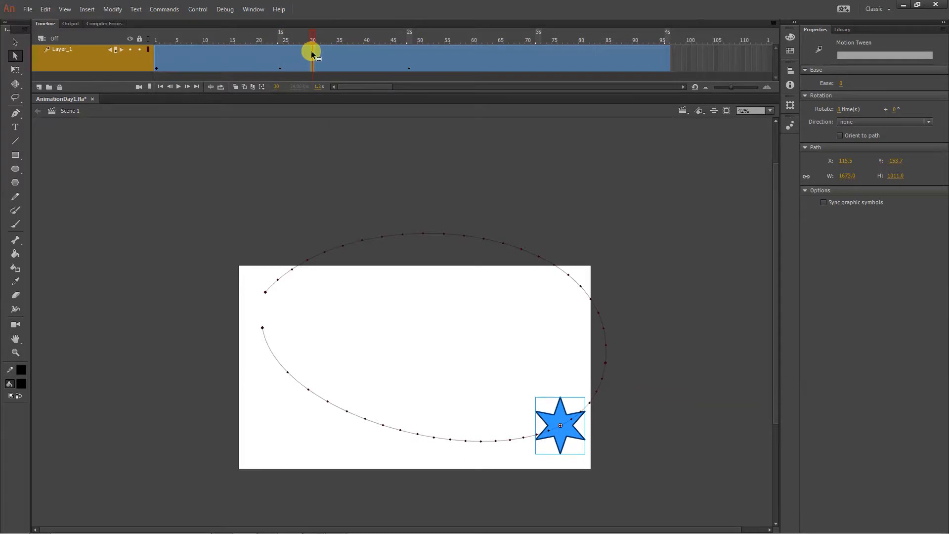
{"action": "double_click", "coordinate": [311, 51]}
{"action": "left_click", "coordinate": [355, 55]}
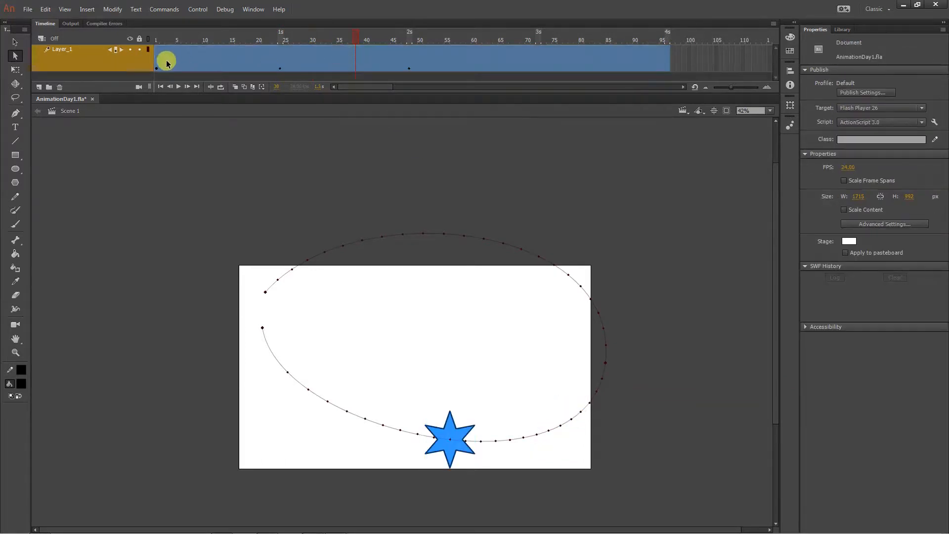
{"action": "left_click", "coordinate": [568, 59]}
{"action": "left_click", "coordinate": [409, 66]}
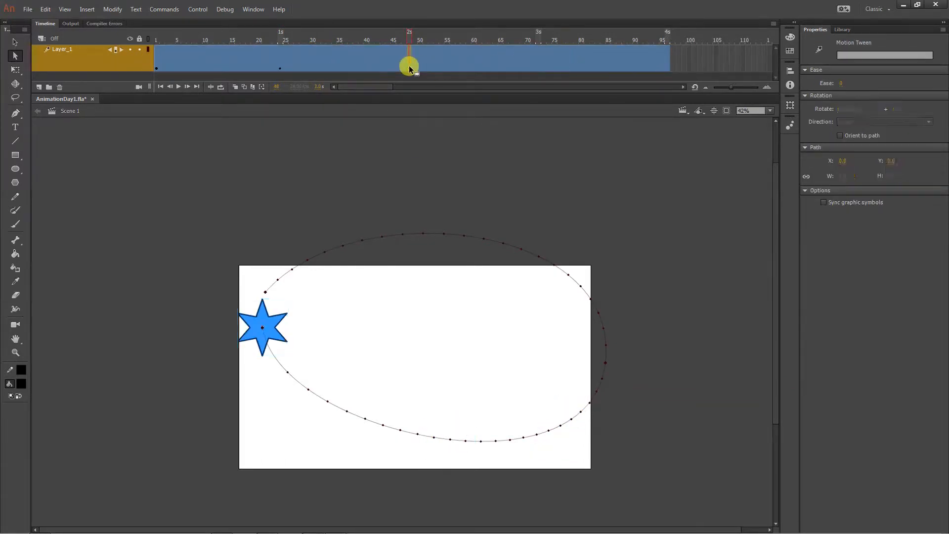
{"action": "left_click", "coordinate": [606, 324]}
{"action": "left_click", "coordinate": [605, 324]}
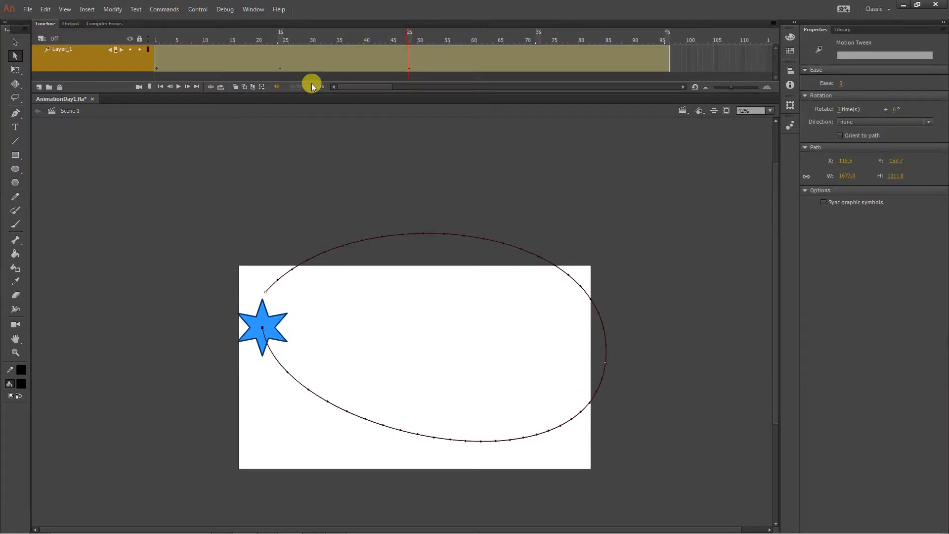
{"action": "left_click", "coordinate": [322, 143]}
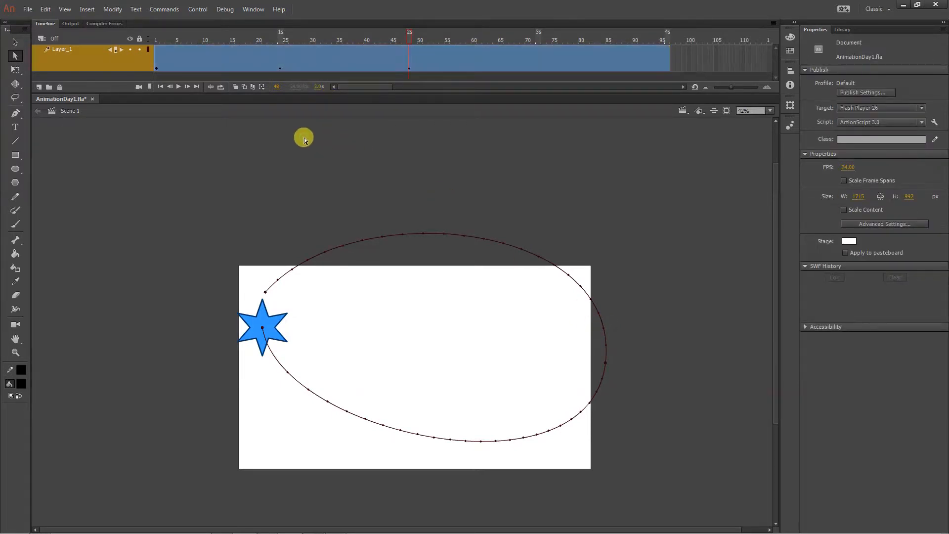
- Copy the properties of the frame 24 keyframe and paste them at frame 72
{"action": "left_click", "coordinate": [280, 65]}
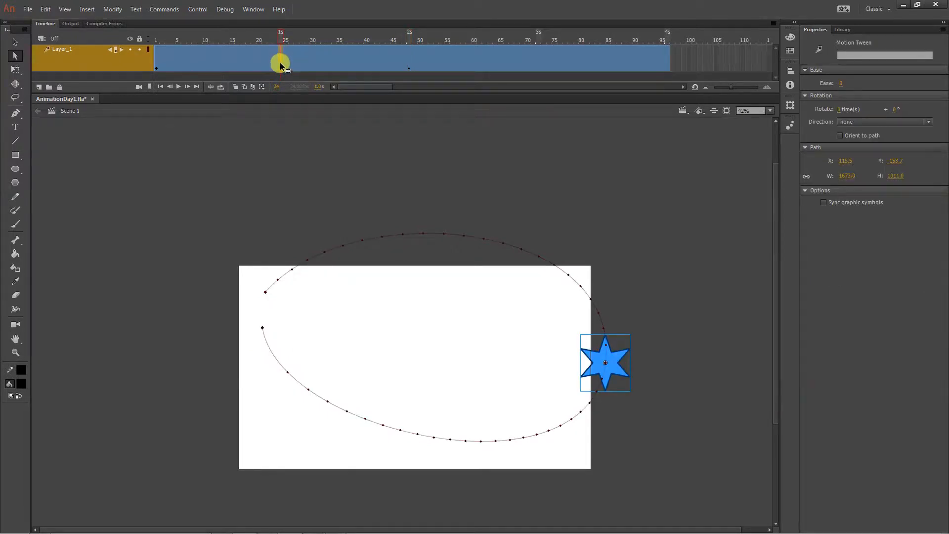
{"action": "right_click", "coordinate": [280, 65]}
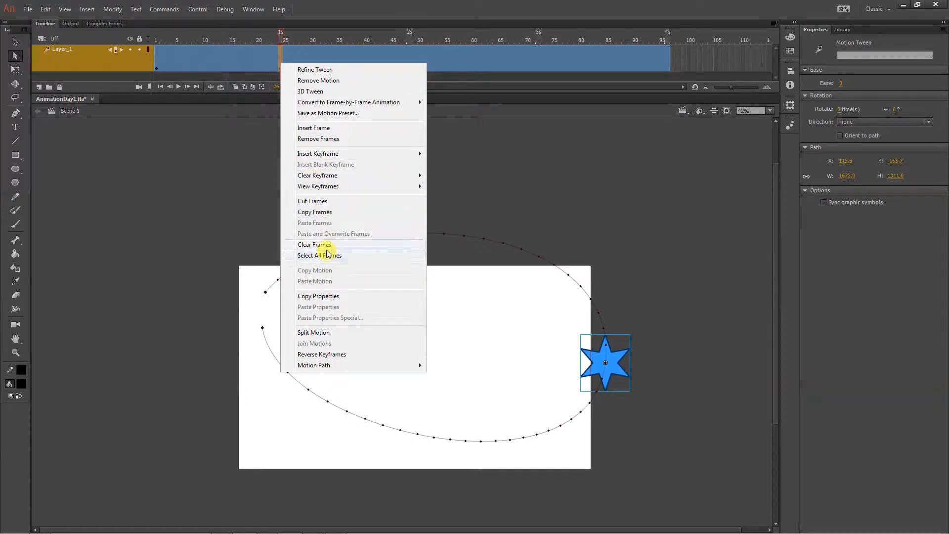
{"action": "left_click", "coordinate": [341, 296]}
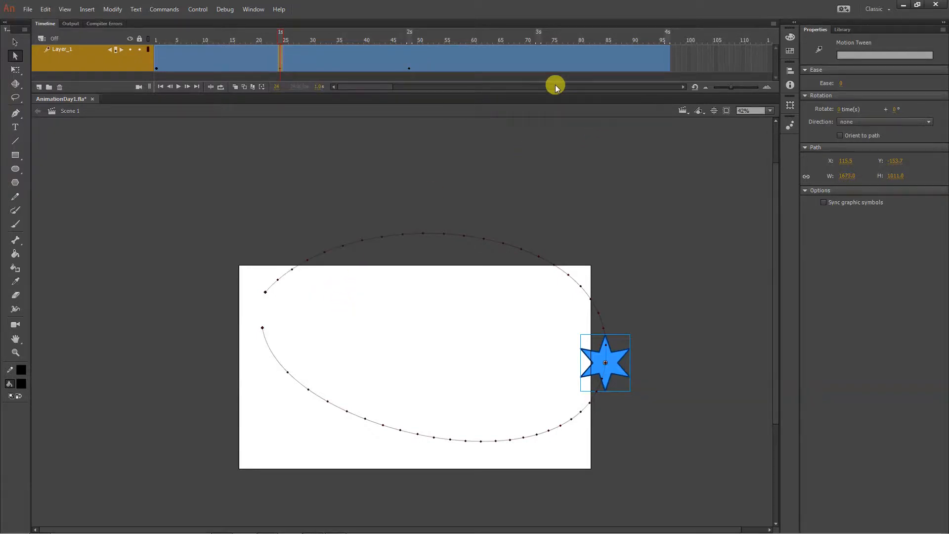
{"action": "left_click", "coordinate": [539, 58]}
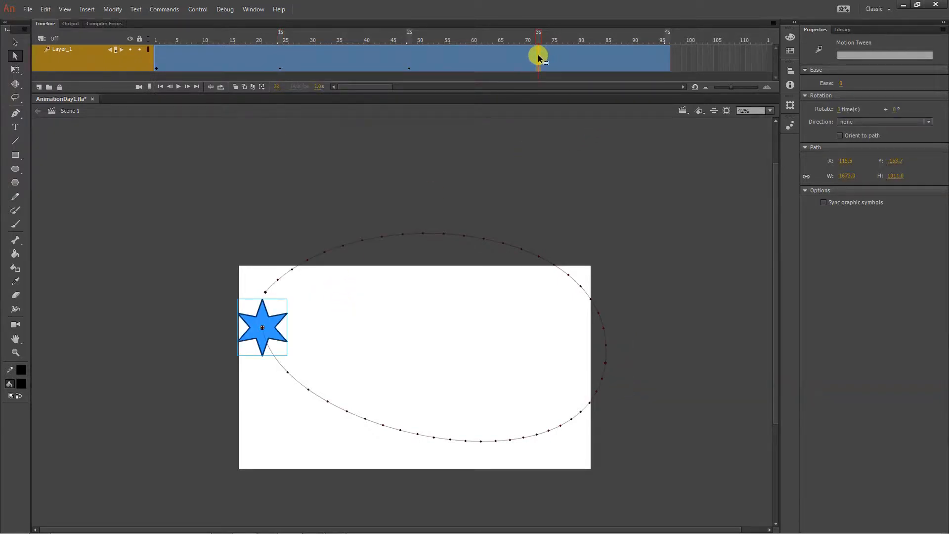
{"action": "right_click", "coordinate": [539, 58]}
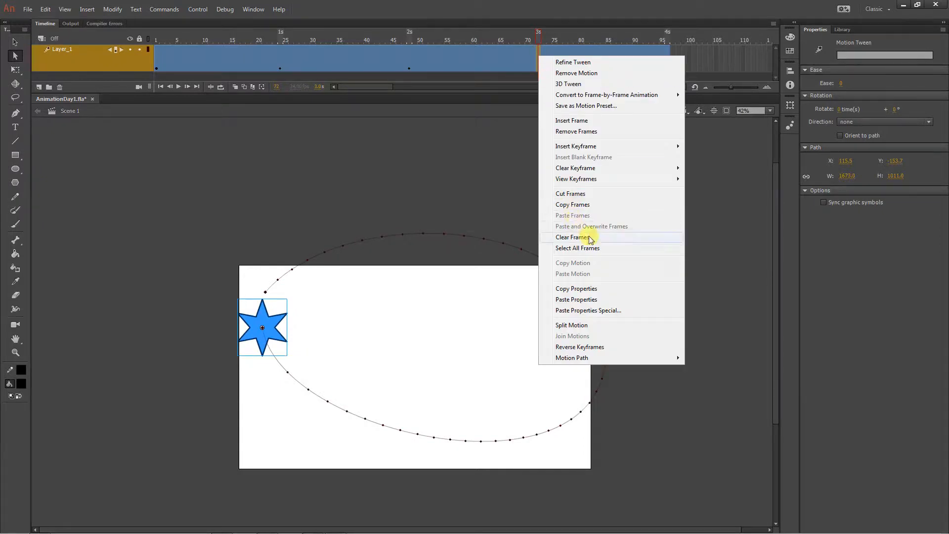
{"action": "left_click", "coordinate": [593, 300]}
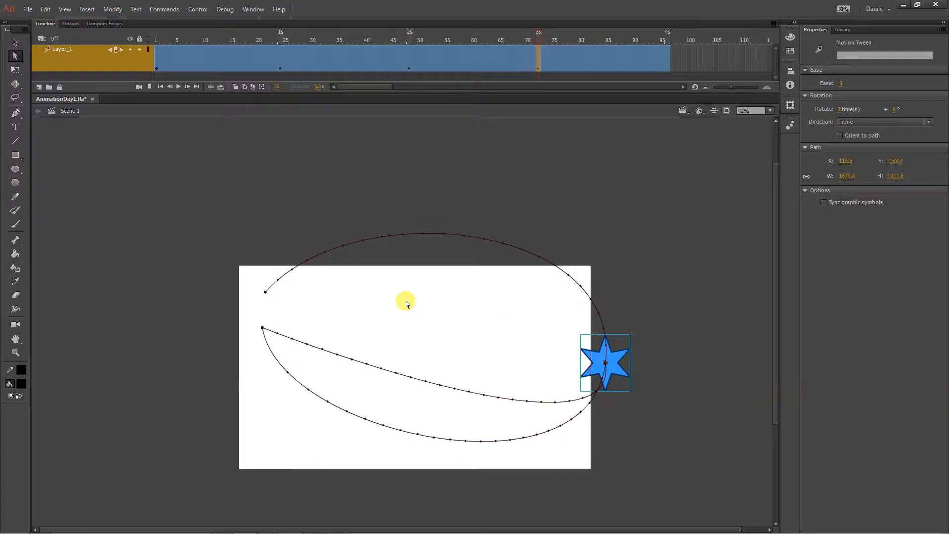
- Give the left-hand end anchor opposing curve handles and adjust the right-hand anchor's handles to shape the new path segment into a second upper arc
{"action": "left_click", "coordinate": [262, 328]}
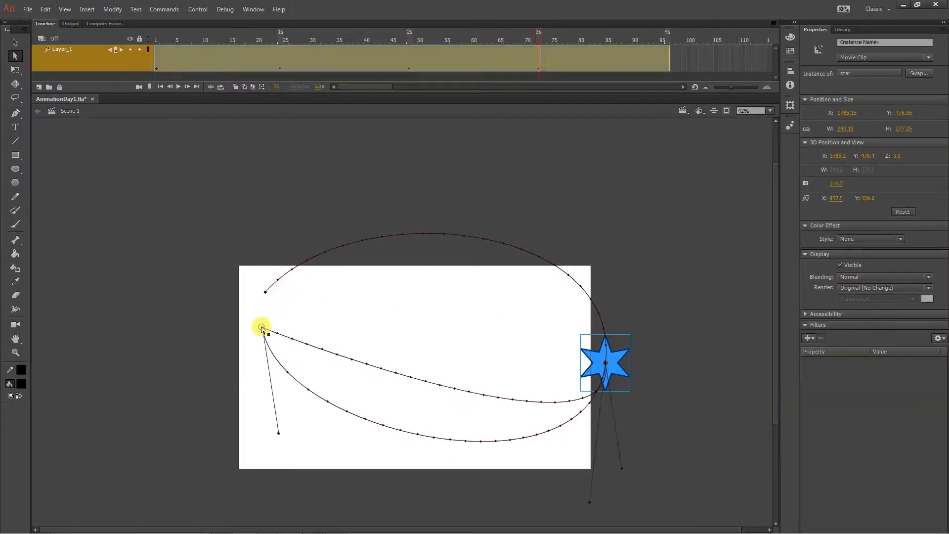
{"action": "left_click_drag", "start_coordinate": [262, 327], "coordinate": [244, 431]}
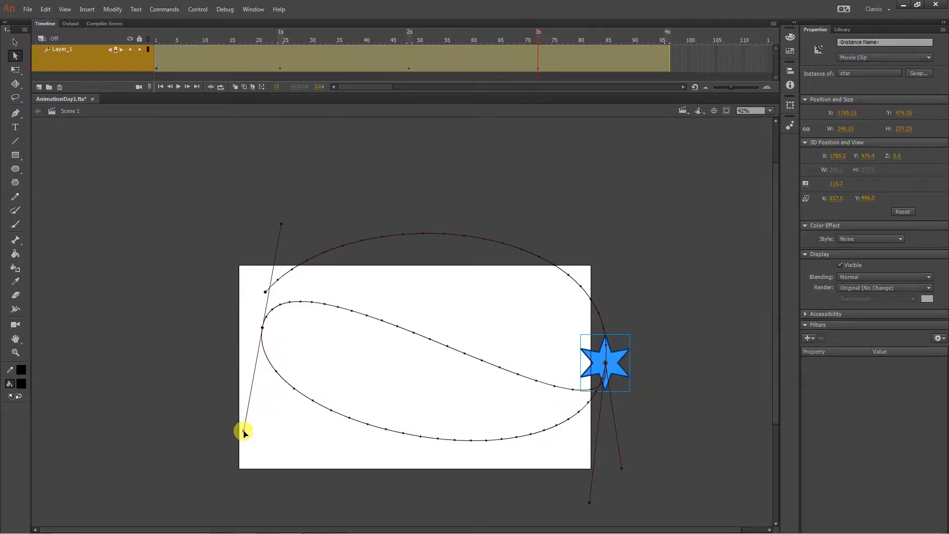
{"action": "left_click_drag", "start_coordinate": [621, 465], "coordinate": [600, 178]}
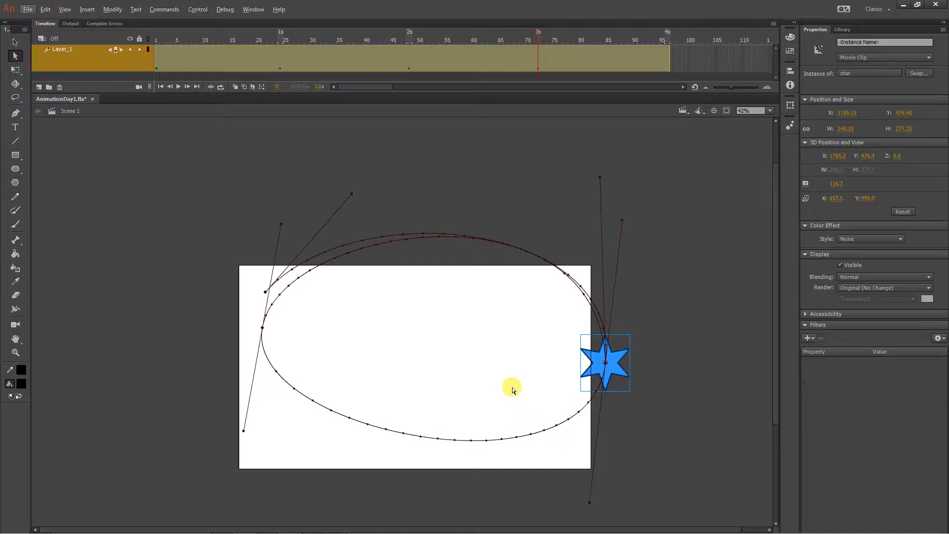
{"action": "left_click_drag", "start_coordinate": [243, 431], "coordinate": [250, 394]}
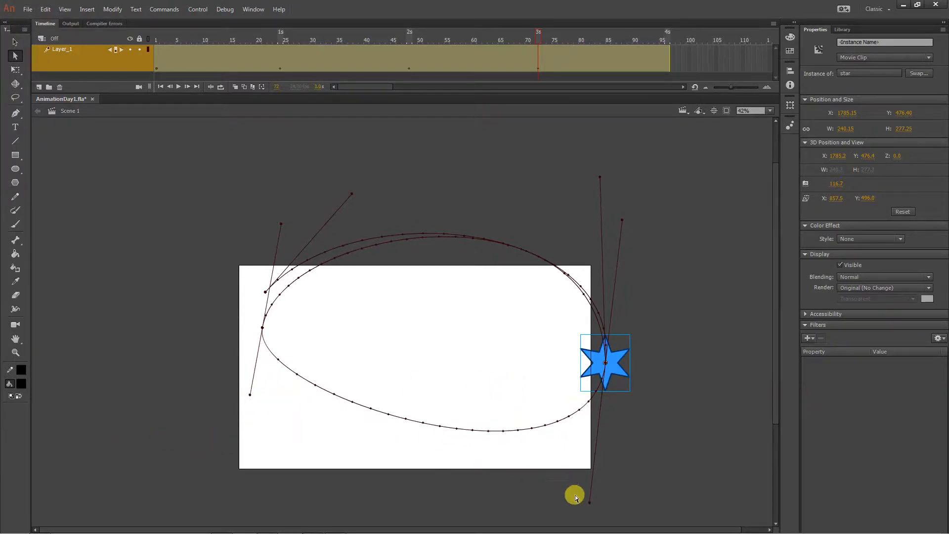
{"action": "left_click_drag", "start_coordinate": [589, 503], "coordinate": [516, 530]}
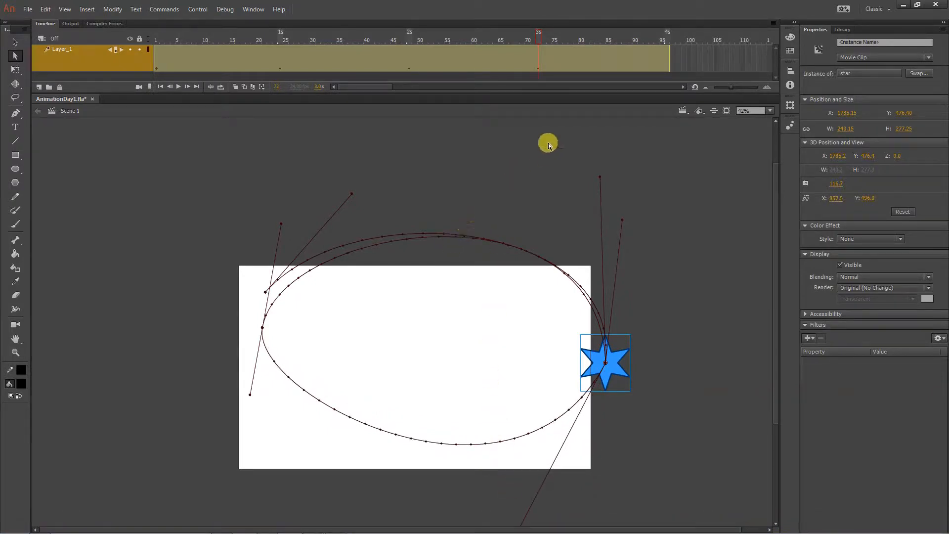
- Play the animation from frame 1 to check the extended motion path
{"action": "left_click", "coordinate": [278, 64]}
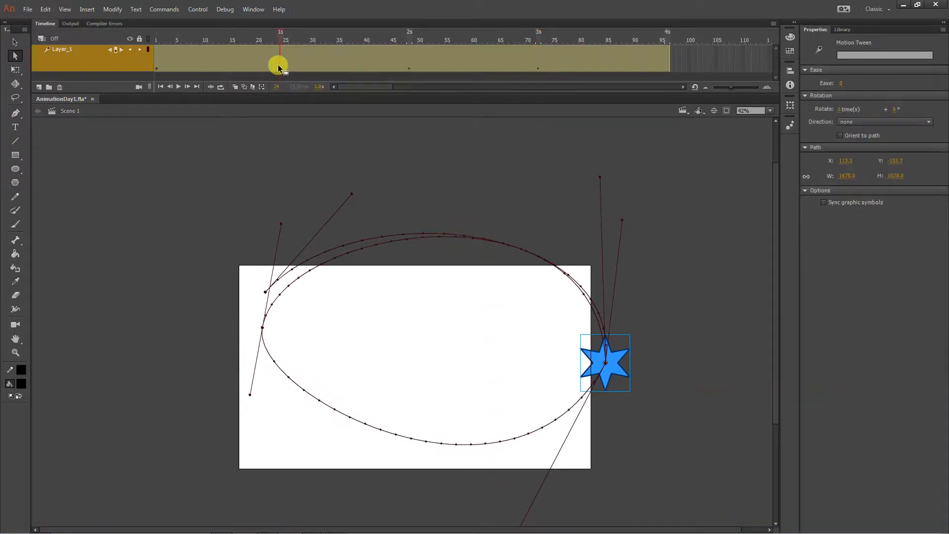
{"action": "left_click", "coordinate": [480, 186]}
{"action": "left_click_drag", "start_coordinate": [181, 34], "coordinate": [157, 78]}
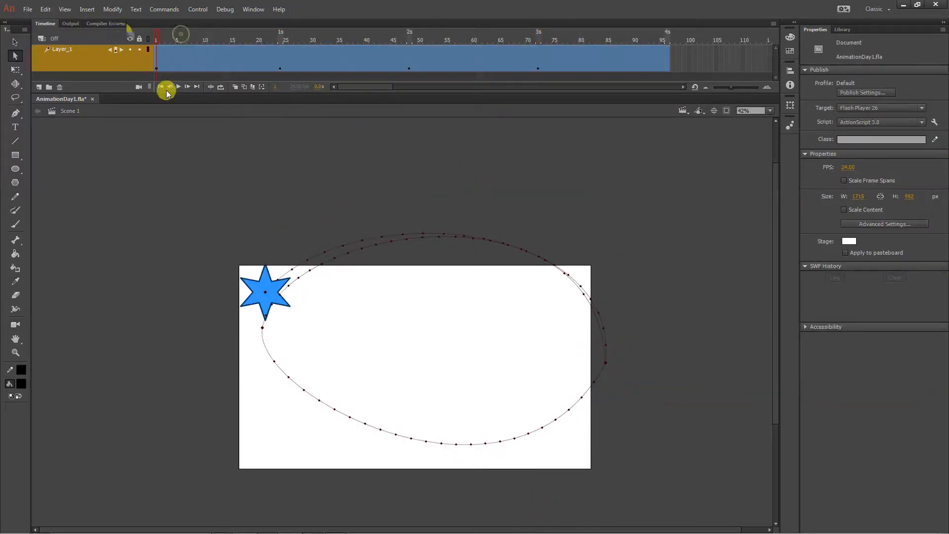
{"action": "left_click", "coordinate": [178, 86]}
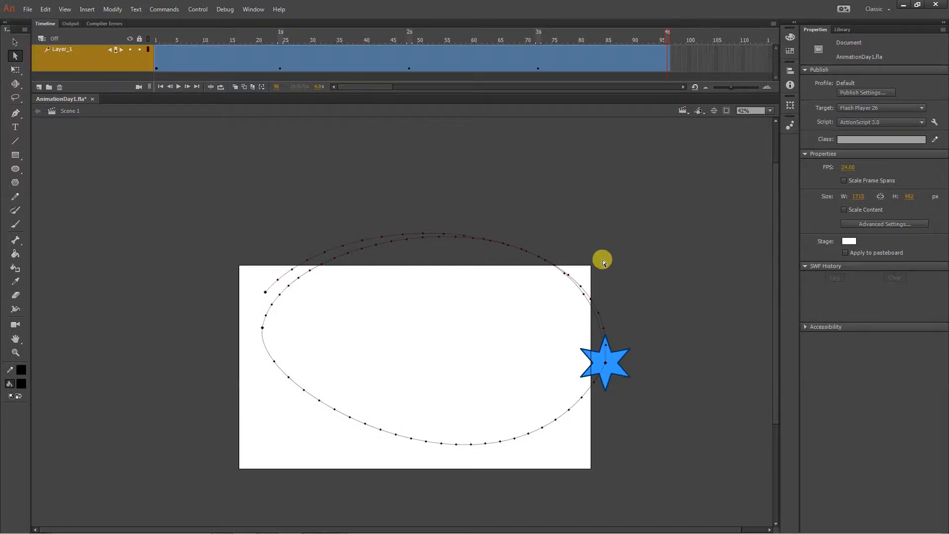
- At frame 48, enlarge the star about its centre to about 465 by 537 px with Free Transform
{"action": "left_click", "coordinate": [279, 66]}
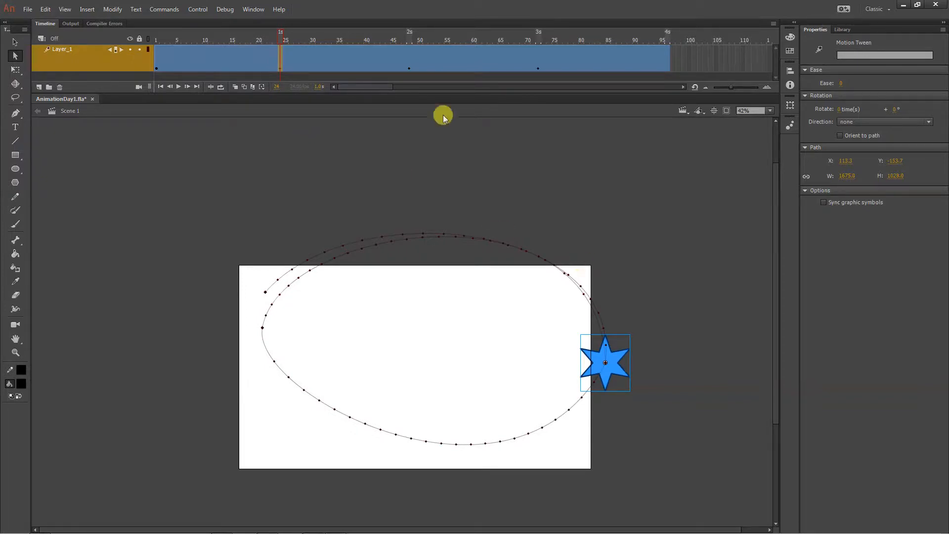
{"action": "left_click", "coordinate": [409, 70]}
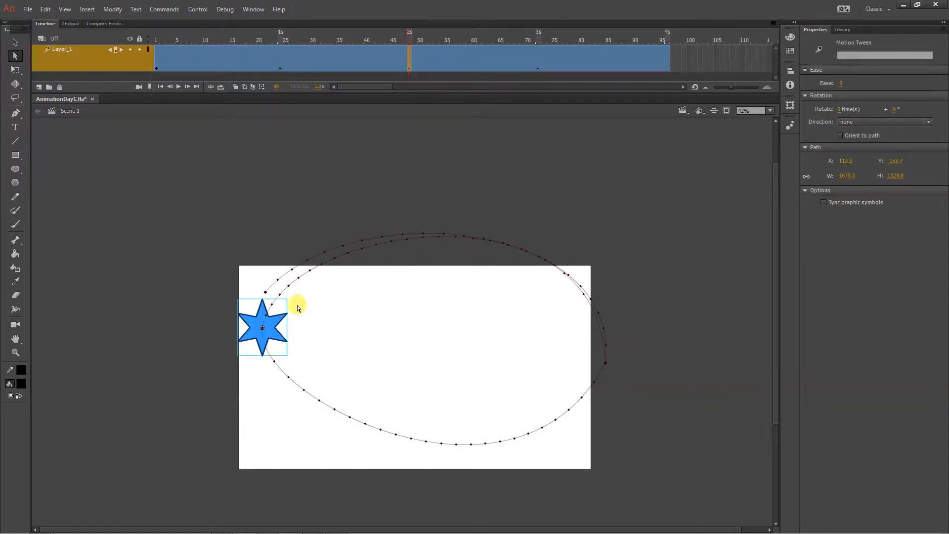
{"action": "left_click", "coordinate": [278, 332]}
{"action": "key", "text": "q"}
{"action": "left_click_drag", "start_coordinate": [290, 296], "coordinate": [353, 262]}
- Examine the property types listed under View Keyframes for the keyframes at frames 1 and 48
{"action": "left_click_drag", "start_coordinate": [341, 40], "coordinate": [157, 78]}
{"action": "left_click", "coordinate": [156, 64]}
{"action": "left_click", "coordinate": [177, 159]}
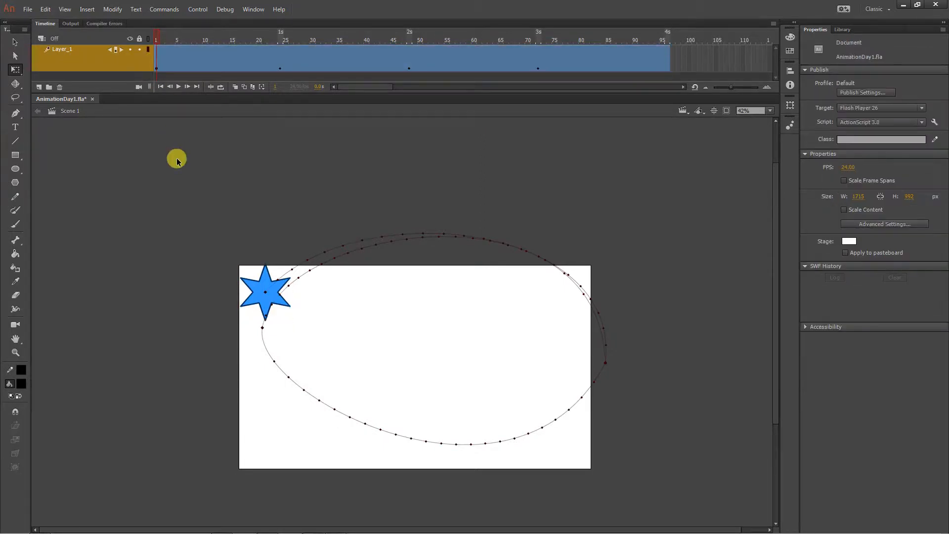
{"action": "left_click", "coordinate": [159, 66]}
{"action": "right_click", "coordinate": [158, 66]}
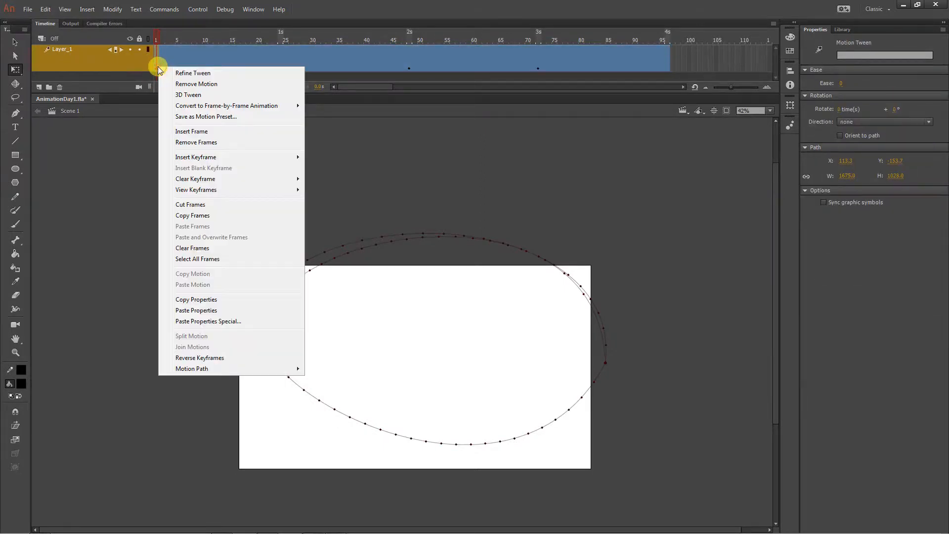
{"action": "mouse_move", "coordinate": [208, 191]}
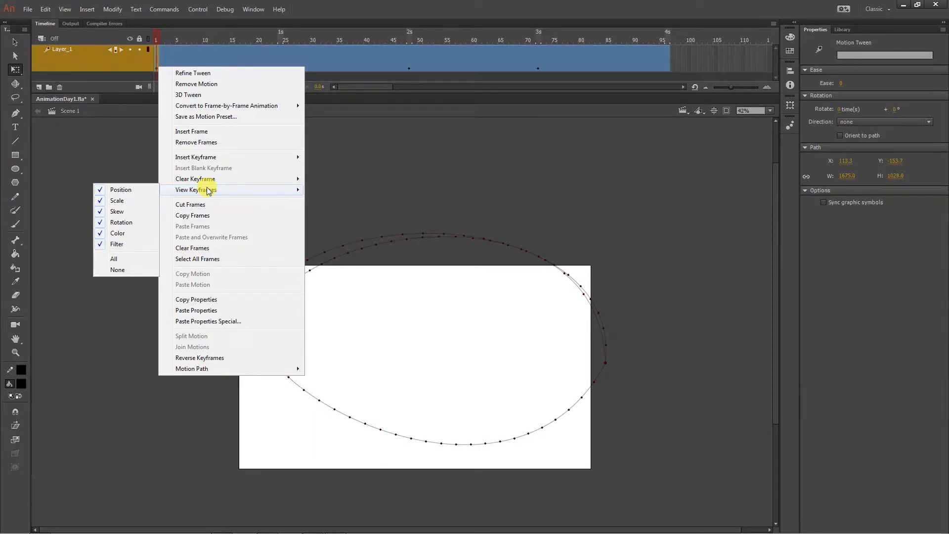
{"action": "left_click", "coordinate": [354, 198]}
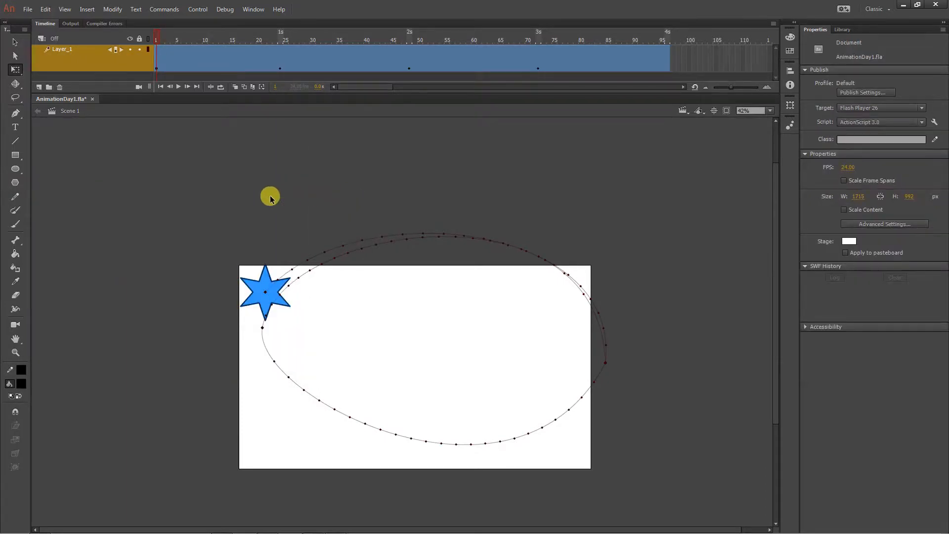
{"action": "left_click", "coordinate": [409, 68]}
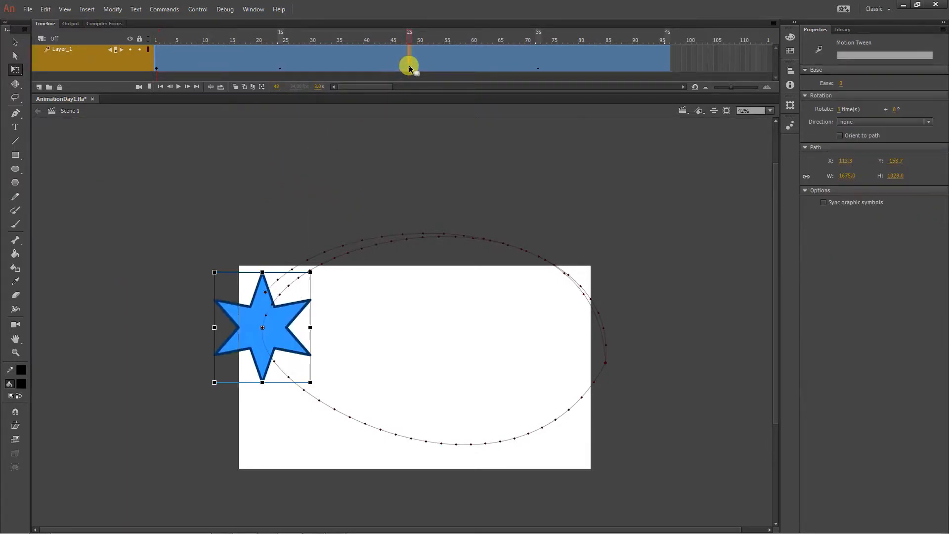
{"action": "right_click", "coordinate": [410, 69]}
{"action": "mouse_move", "coordinate": [447, 192]}
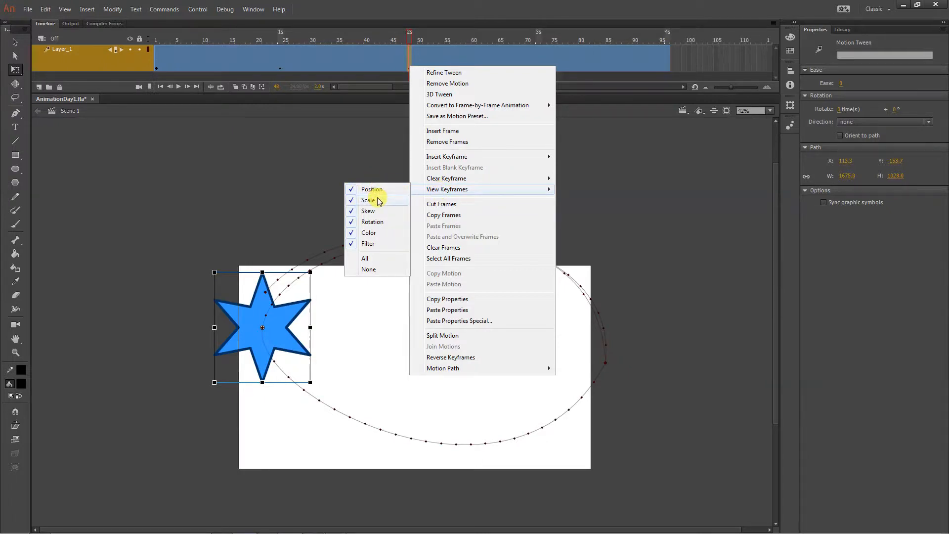
{"action": "left_click", "coordinate": [218, 176]}
{"action": "left_click", "coordinate": [218, 176]}
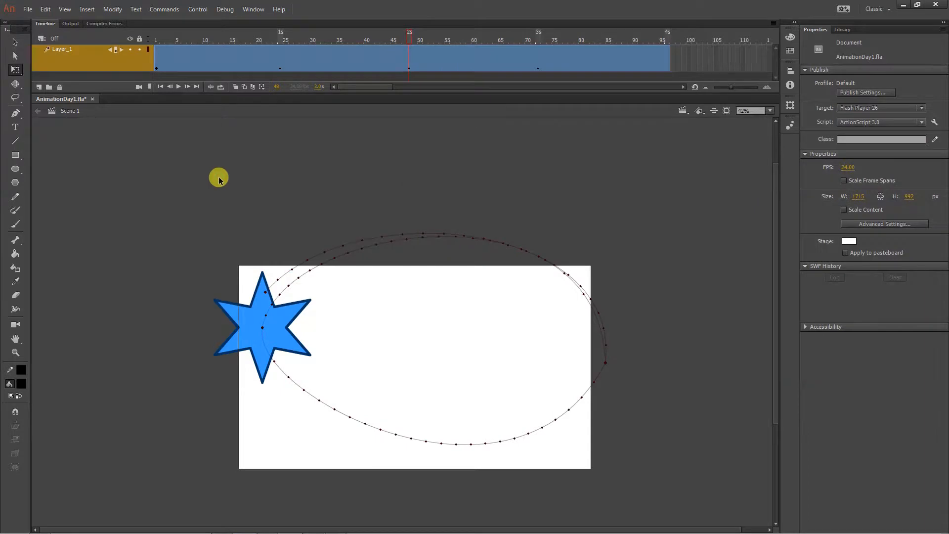
- Check the star's size at frame 24 and scrub through the animation to about frame 77
{"action": "left_click", "coordinate": [281, 60]}
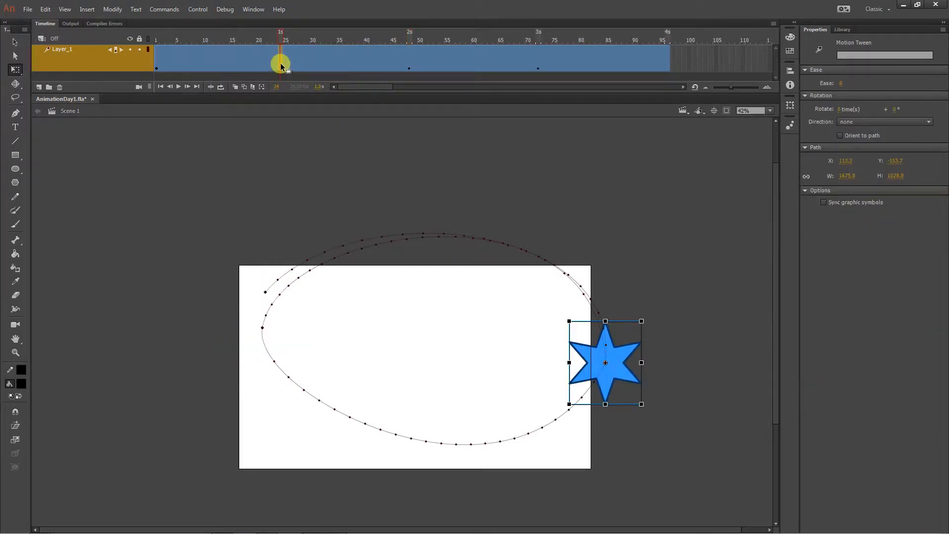
{"action": "left_click", "coordinate": [173, 42]}
{"action": "left_click_drag", "start_coordinate": [173, 41], "coordinate": [566, 71]}
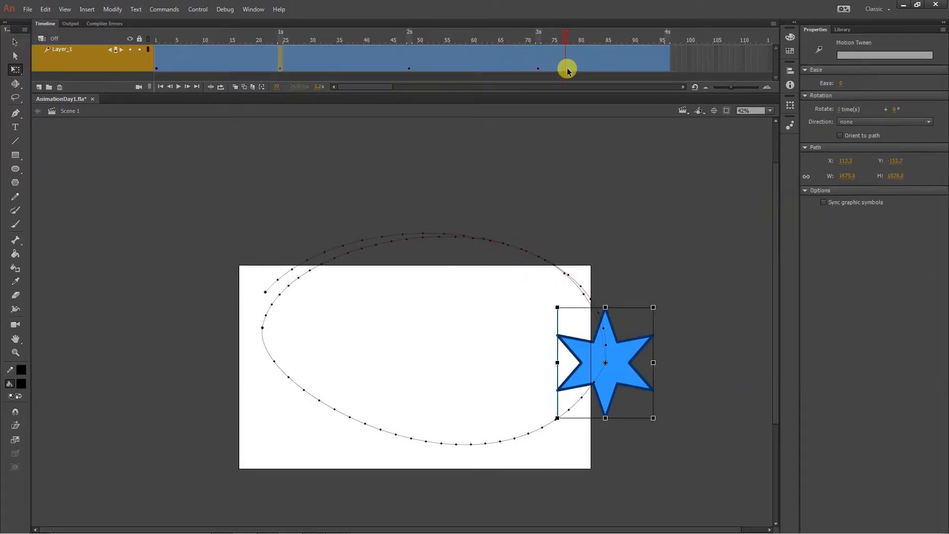
- Undo the latest actions back to the enlarged star selected at frame 48
{"action": "key", "text": "ctrl+z"}
{"action": "key", "text": "ctrl+z"}
{"action": "key", "text": "ctrl+z"}
{"action": "key", "text": "ctrl+z"}
{"action": "key", "text": "ctrl+z"}
{"action": "key", "text": "ctrl+z"}
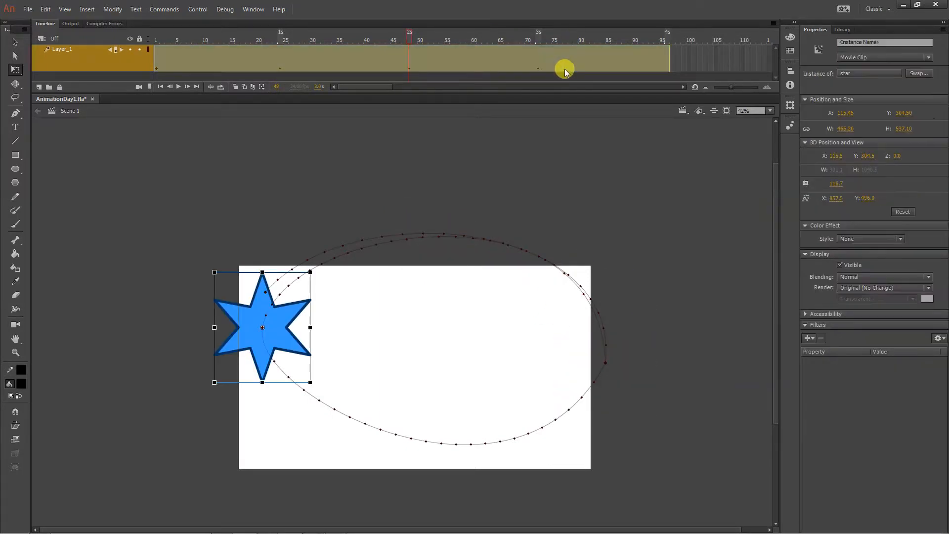
- Undo the star's enlargement at frame 48
{"action": "key", "text": "ctrl+z"}
{"action": "key", "text": "ctrl+z"}
{"action": "key", "text": "ctrl+z"}
{"action": "key", "text": "ctrl+z"}
{"action": "key", "text": "ctrl+z"}
{"action": "key", "text": "ctrl+z"}
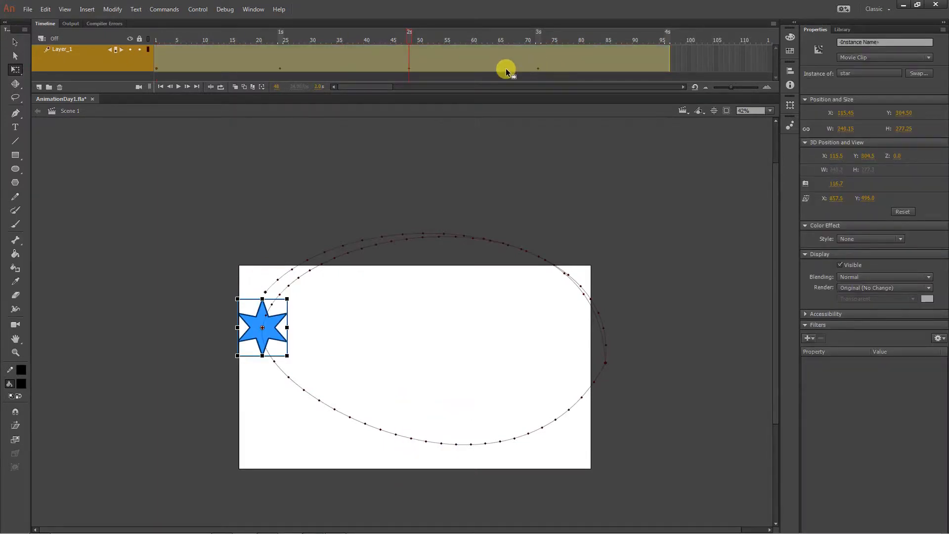
- Insert scale keyframes in the star's motion tween at frames 24 and 72
{"action": "left_click", "coordinate": [275, 63]}
{"action": "left_click", "coordinate": [280, 67]}
{"action": "left_click", "coordinate": [305, 135]}
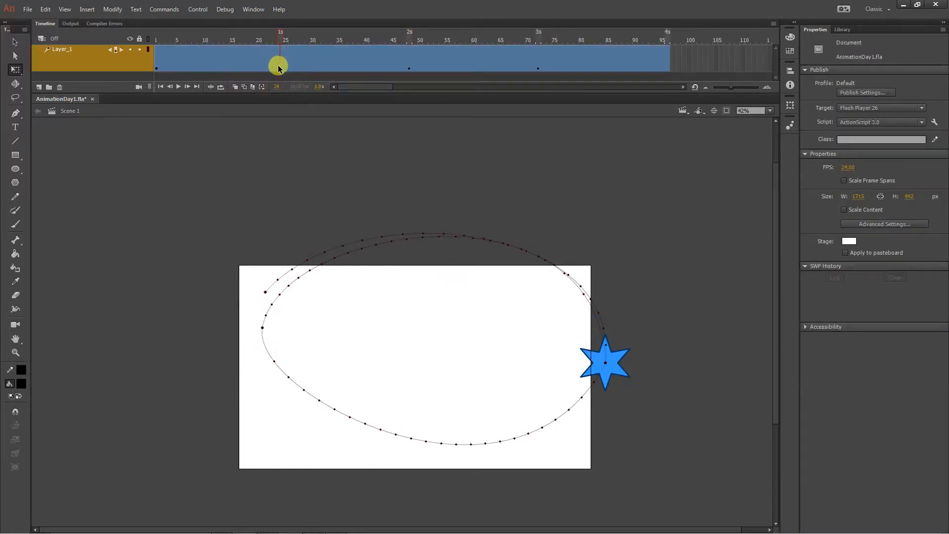
{"action": "left_click", "coordinate": [279, 67]}
{"action": "right_click", "coordinate": [277, 64]}
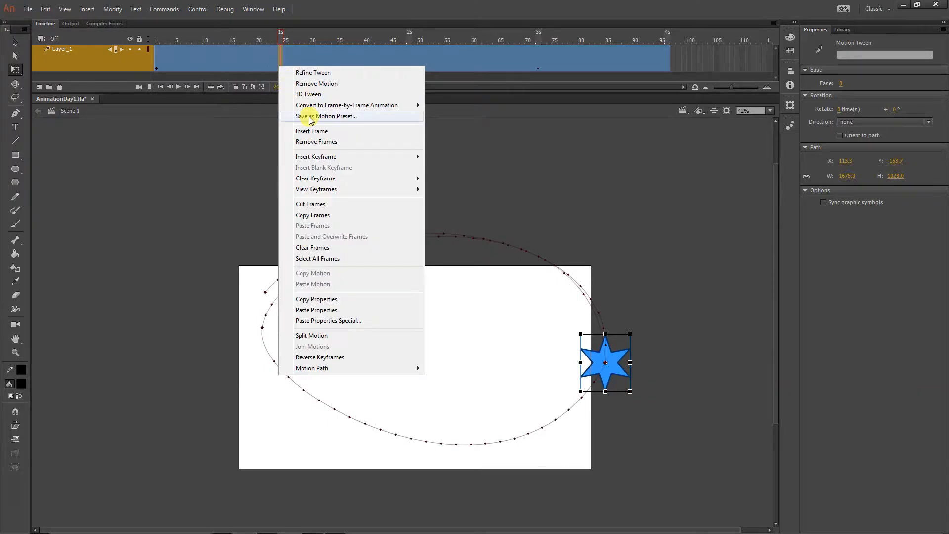
{"action": "mouse_move", "coordinate": [320, 174]}
{"action": "mouse_move", "coordinate": [314, 162]}
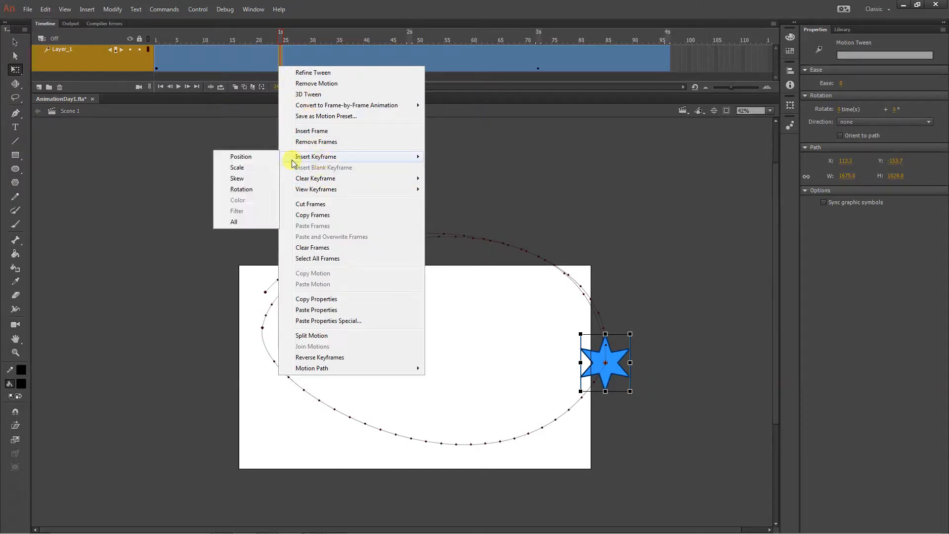
{"action": "left_click", "coordinate": [262, 168]}
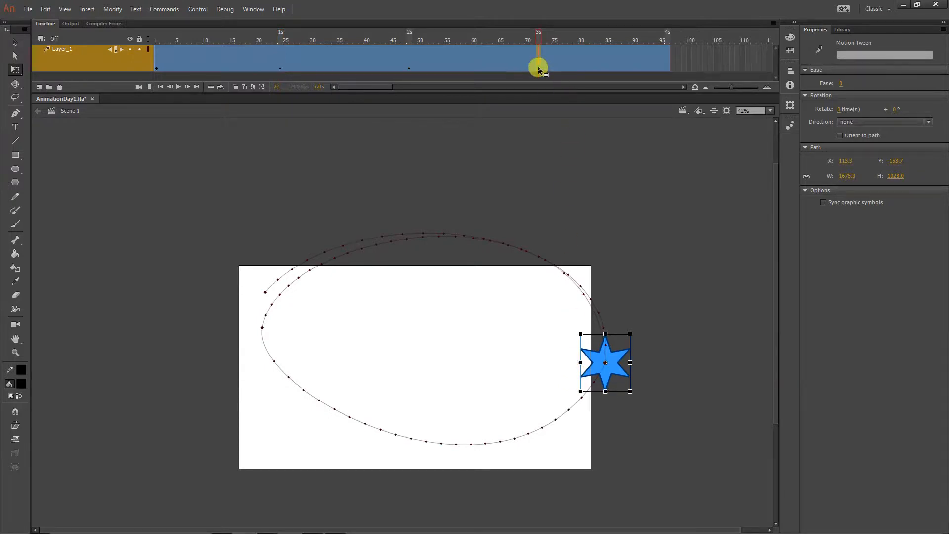
{"action": "right_click", "coordinate": [539, 70]}
{"action": "mouse_move", "coordinate": [580, 161]}
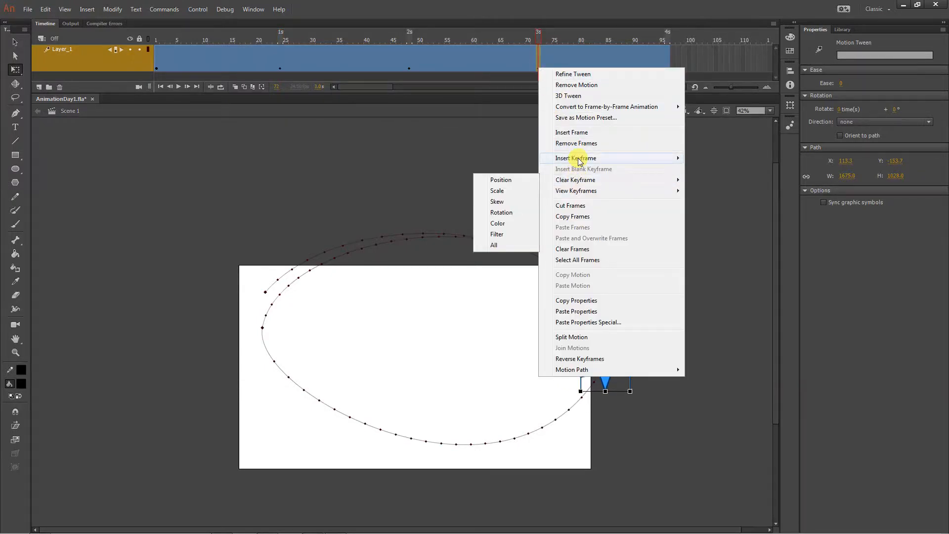
{"action": "left_click", "coordinate": [511, 170]}
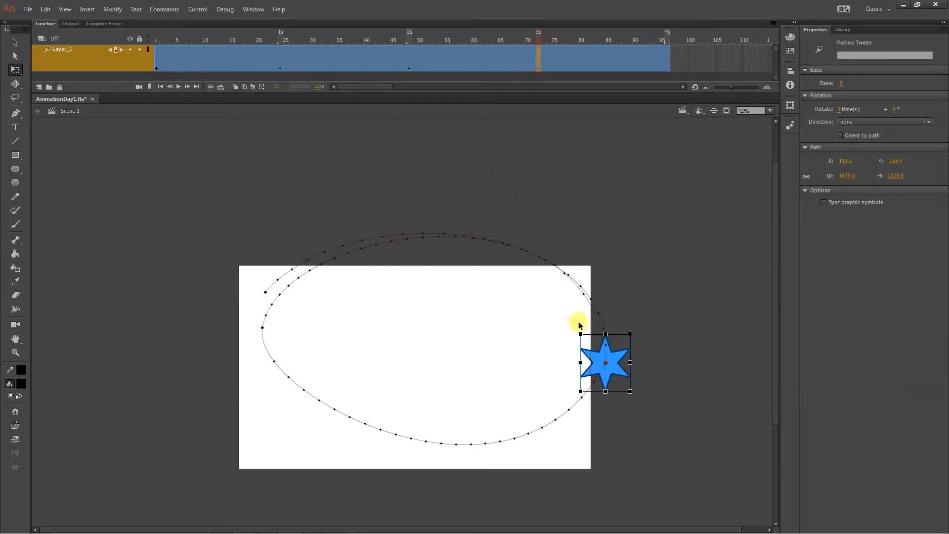
- Enlarge the star about its centre at frame 48 with Free Transform
{"action": "left_click", "coordinate": [411, 63]}
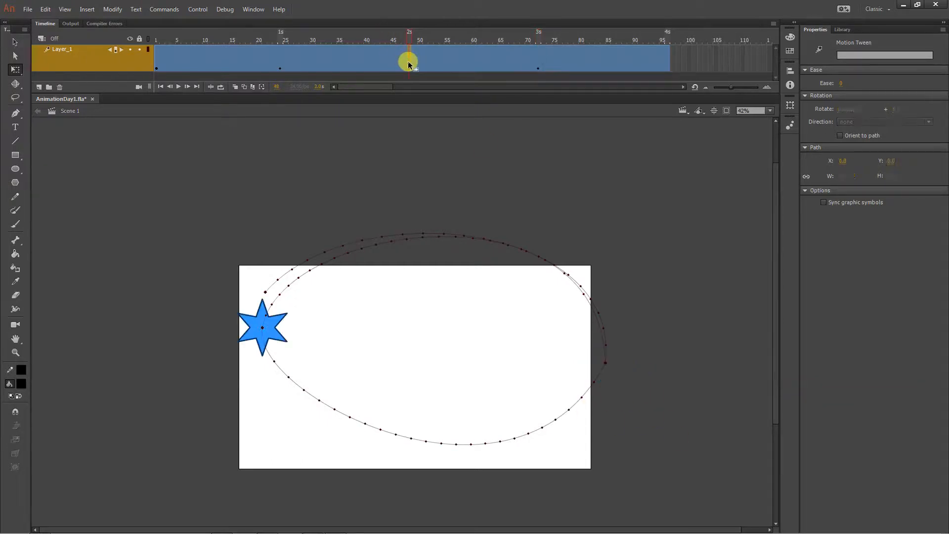
{"action": "right_click", "coordinate": [408, 60]}
{"action": "left_click", "coordinate": [191, 216]}
{"action": "left_click", "coordinate": [262, 316]}
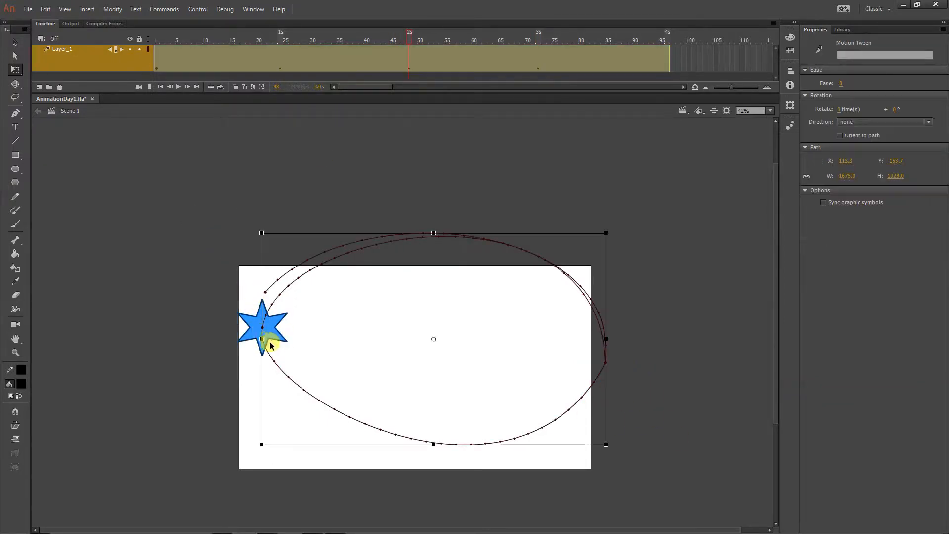
{"action": "left_click", "coordinate": [275, 337]}
{"action": "left_click_drag", "start_coordinate": [288, 356], "coordinate": [340, 379]}
- Check the star's size around frame 72 and undo its enlargement at frame 48
{"action": "left_click_drag", "start_coordinate": [212, 30], "coordinate": [544, 57]}
{"action": "left_click", "coordinate": [543, 65]}
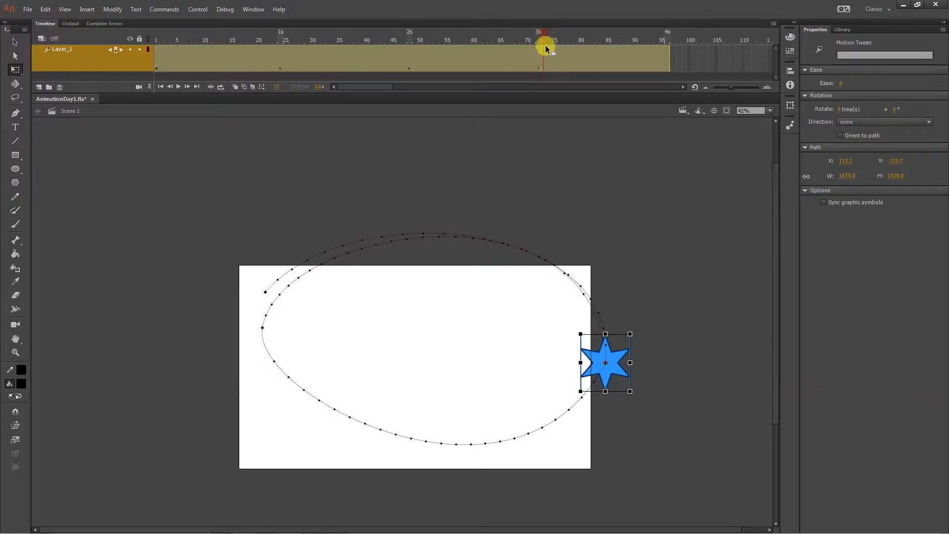
{"action": "key", "text": "Return"}
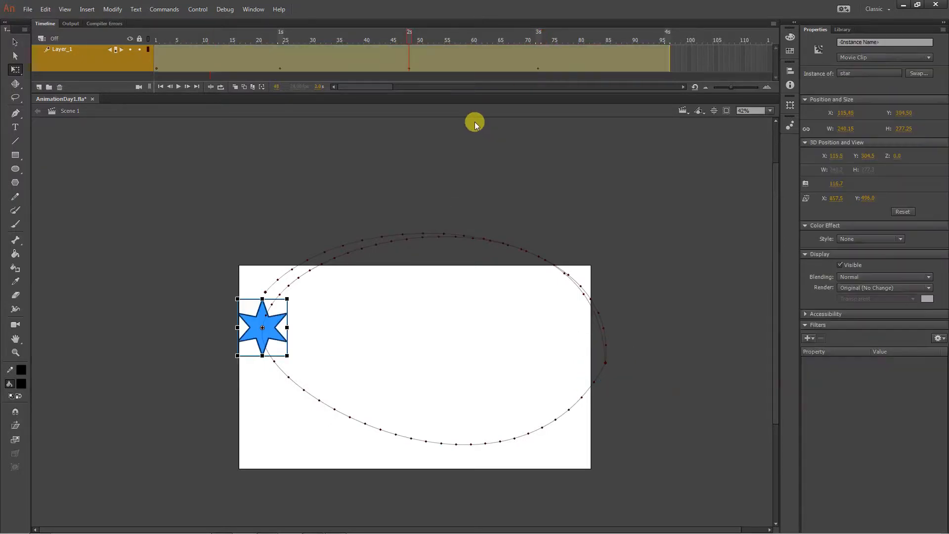
{"action": "key", "text": "shift+period"}
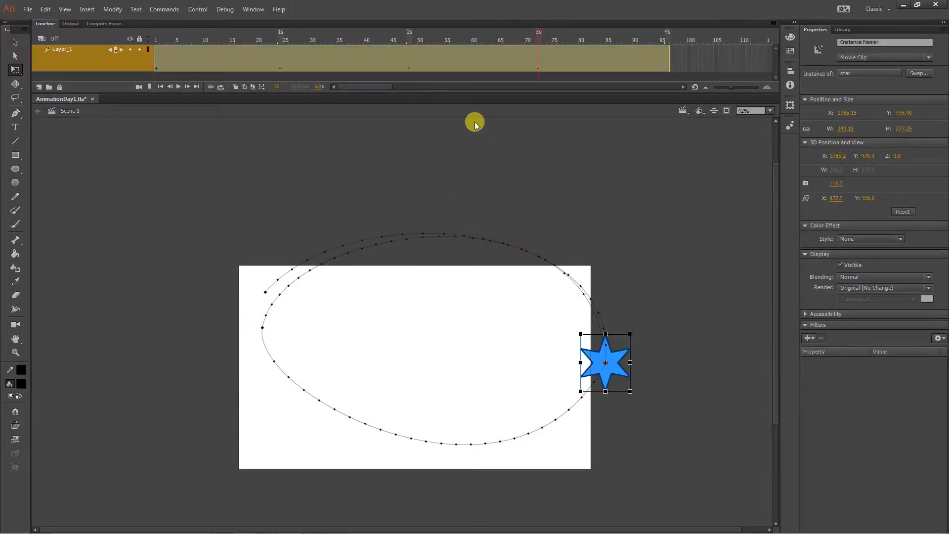
{"action": "key", "text": "Return"}
{"action": "left_click", "coordinate": [409, 39]}
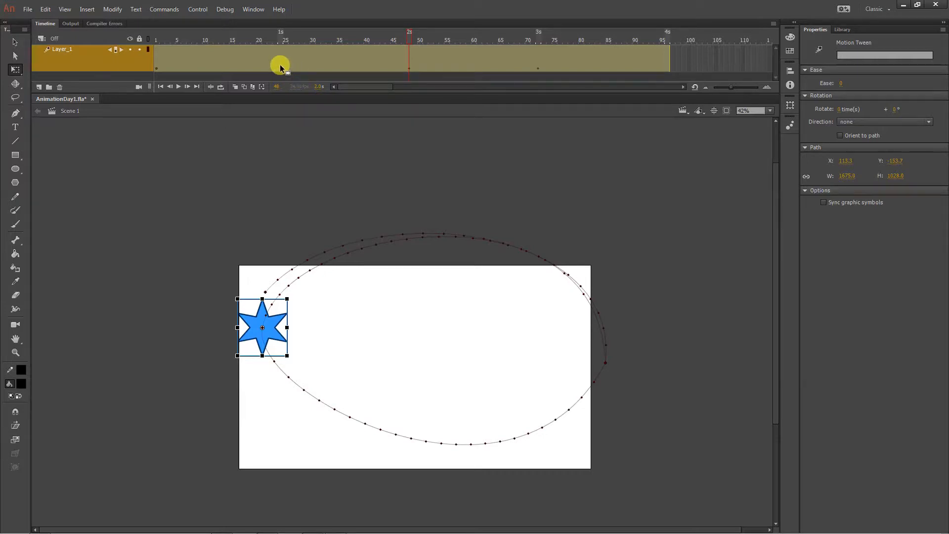
- Select frame 48 of the motion tween and insert a rotation keyframe there
{"action": "left_click", "coordinate": [405, 65]}
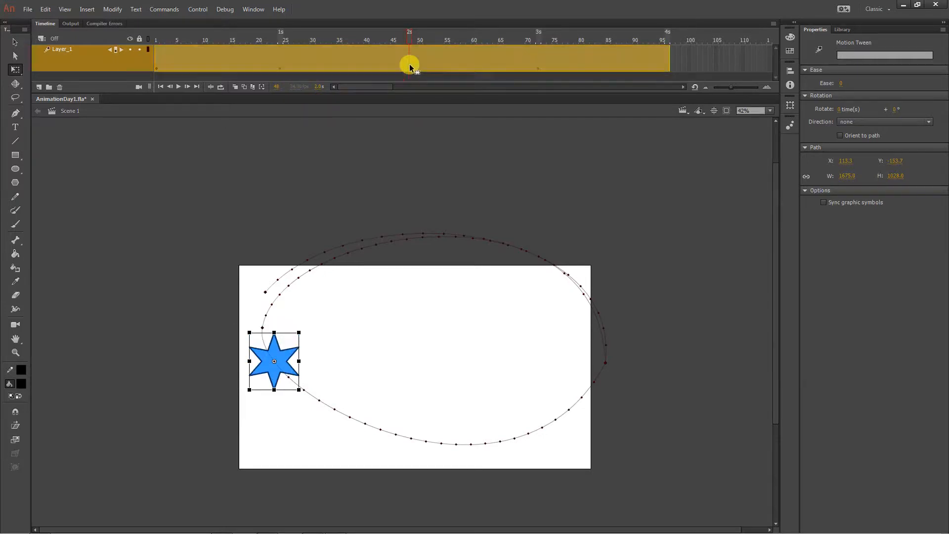
{"action": "left_click", "coordinate": [409, 65]}
{"action": "left_click", "coordinate": [419, 79]}
{"action": "left_click", "coordinate": [409, 69]}
{"action": "left_click", "coordinate": [452, 138]}
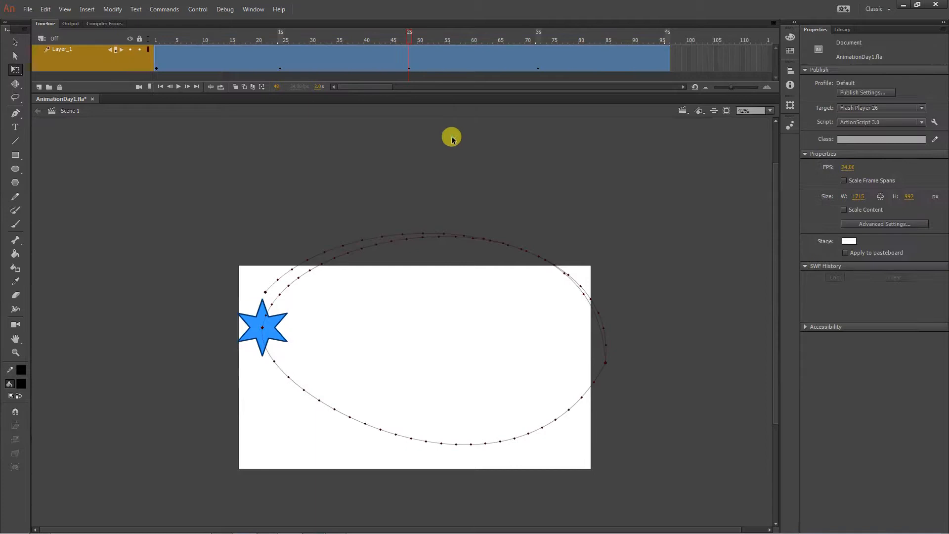
{"action": "left_click", "coordinate": [406, 66]}
{"action": "left_click", "coordinate": [410, 66]}
{"action": "right_click", "coordinate": [411, 69]}
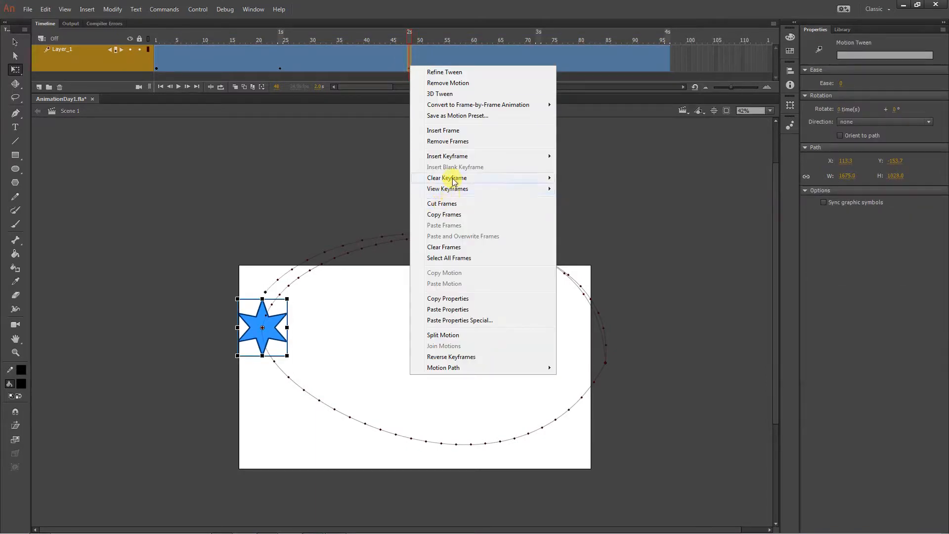
{"action": "mouse_move", "coordinate": [452, 157]}
{"action": "left_click", "coordinate": [385, 190]}
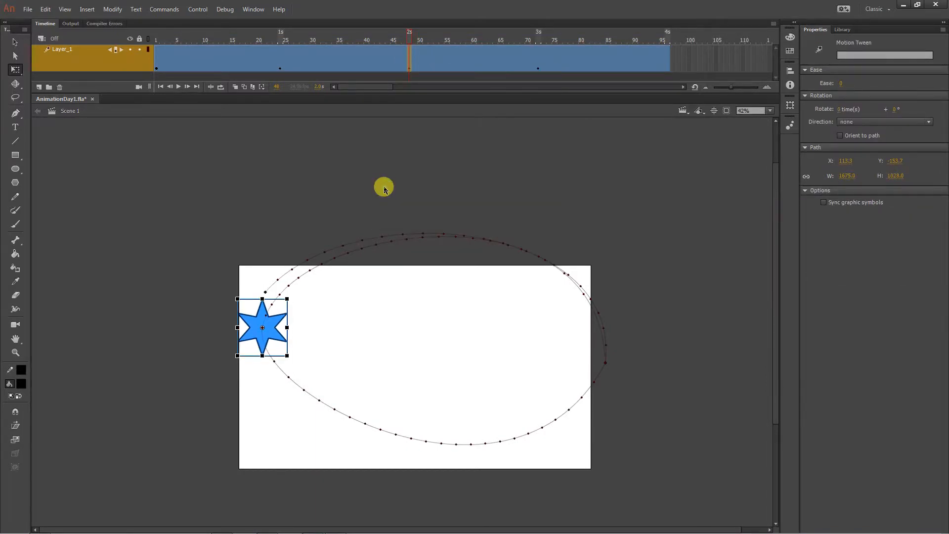
- Rotate the star clockwise about its centre at frame 72 and scrub between frames 49 and 73 to check the turn
{"action": "left_click", "coordinate": [539, 69]}
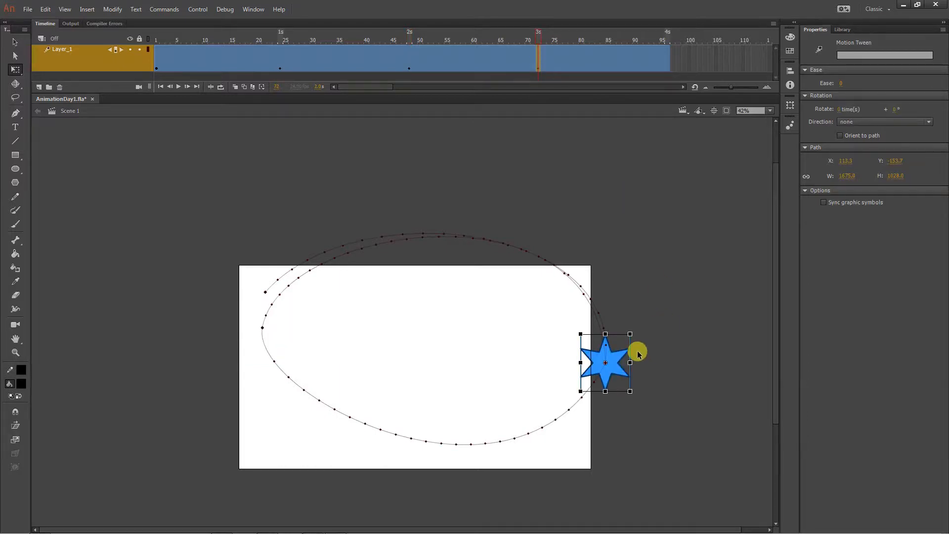
{"action": "left_click_drag", "start_coordinate": [639, 335], "coordinate": [661, 354]}
{"action": "left_click_drag", "start_coordinate": [522, 43], "coordinate": [416, 43]}
{"action": "left_click", "coordinate": [390, 63]}
{"action": "left_click", "coordinate": [326, 161]}
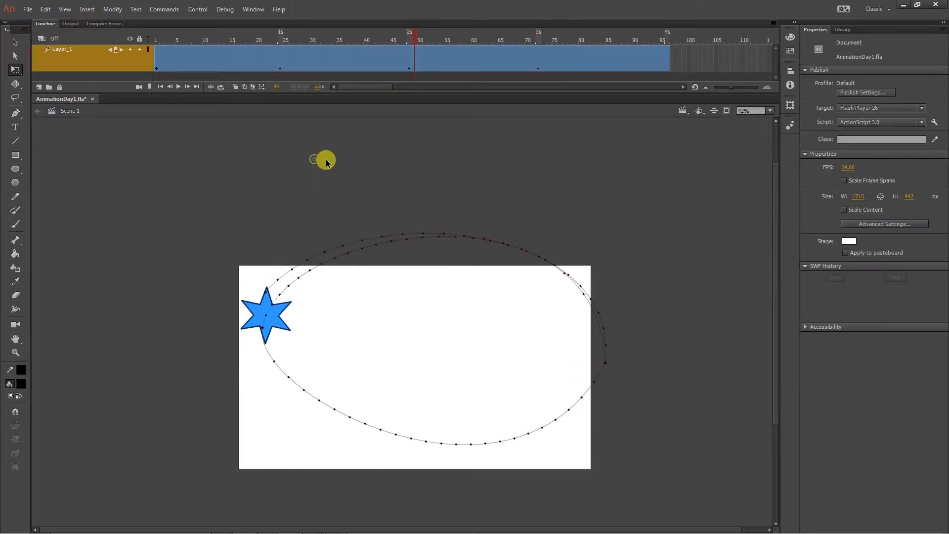
{"action": "left_click_drag", "start_coordinate": [413, 33], "coordinate": [545, 51]}
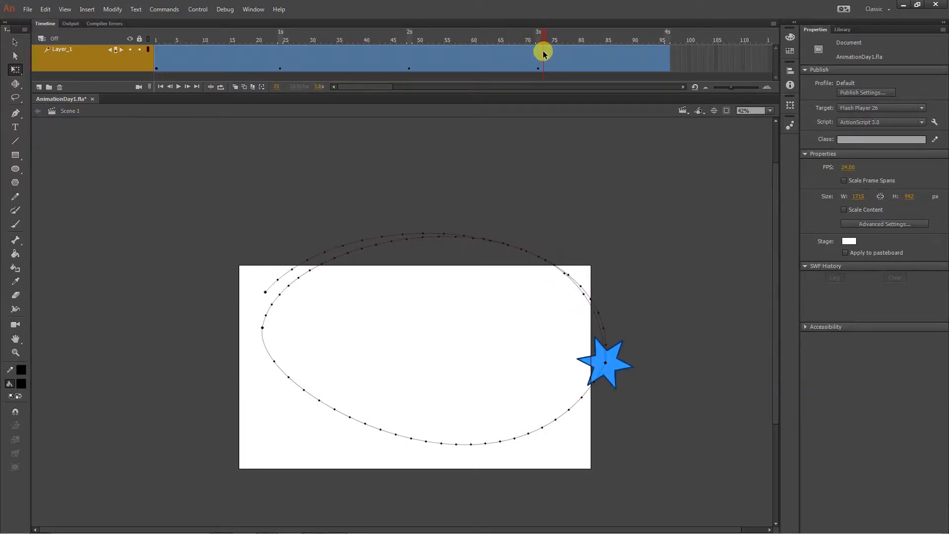
- Undo the star's rotation at frame 72 and the rotation keyframe at frame 48
{"action": "key", "text": "ctrl+z"}
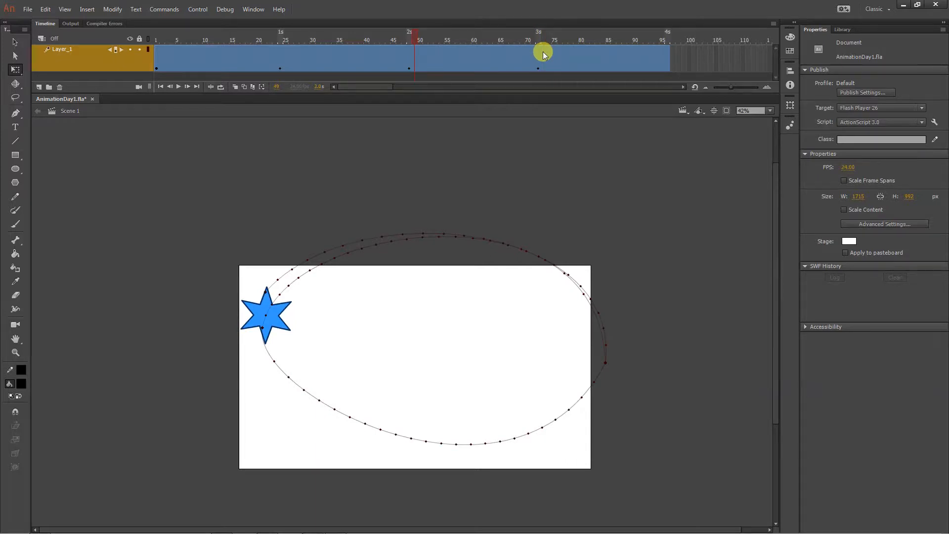
{"action": "key", "text": "ctrl+z"}
{"action": "key", "text": "ctrl+z"}
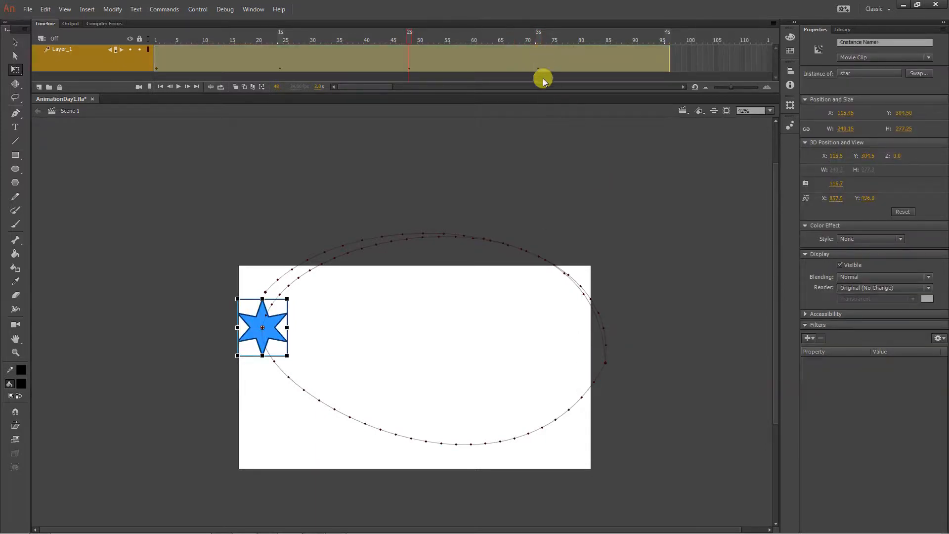
- Insert a rotation keyframe at frame 48 again
{"action": "left_click", "coordinate": [409, 67]}
{"action": "right_click", "coordinate": [408, 67]}
{"action": "mouse_move", "coordinate": [446, 161]}
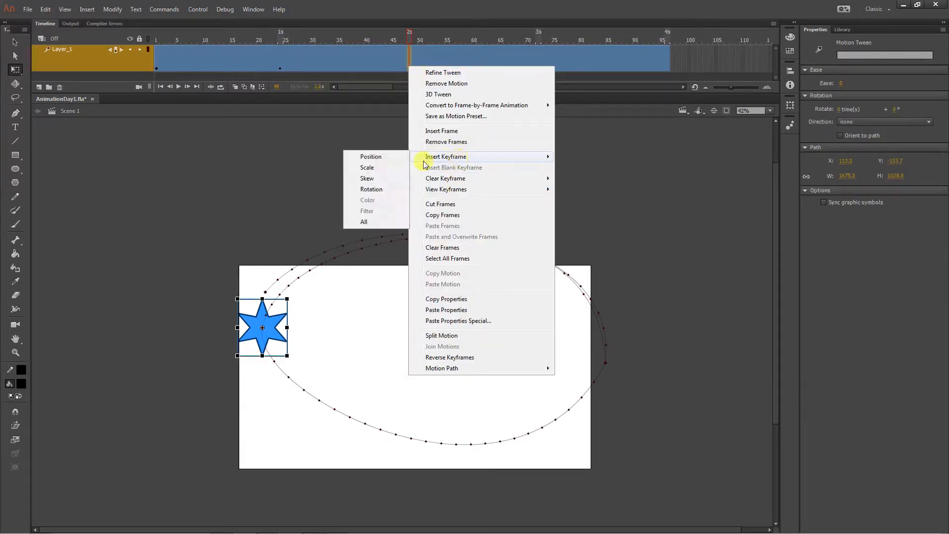
{"action": "left_click", "coordinate": [374, 190]}
- Rotate the star about its centre at frame 72 and scrub back to frame 49 to check it
{"action": "left_click", "coordinate": [539, 63]}
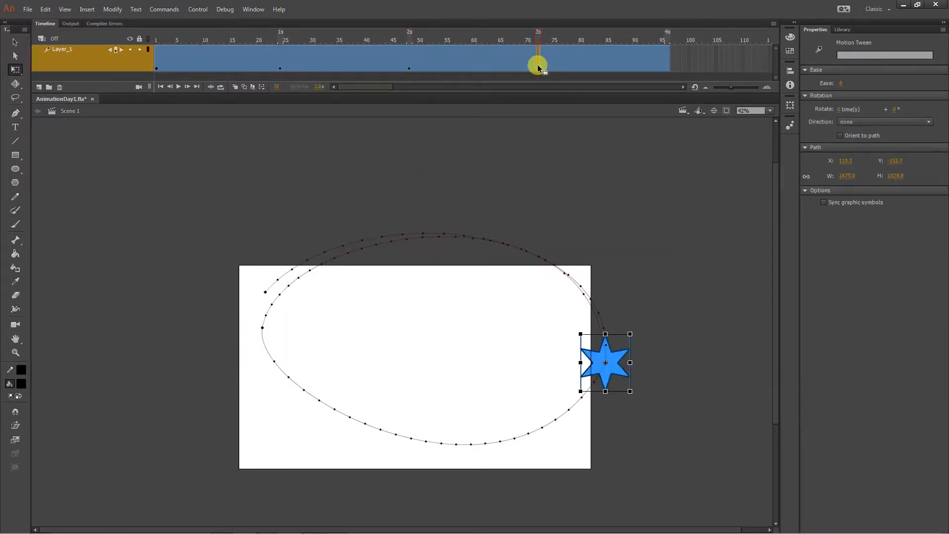
{"action": "left_click_drag", "start_coordinate": [638, 336], "coordinate": [604, 411]}
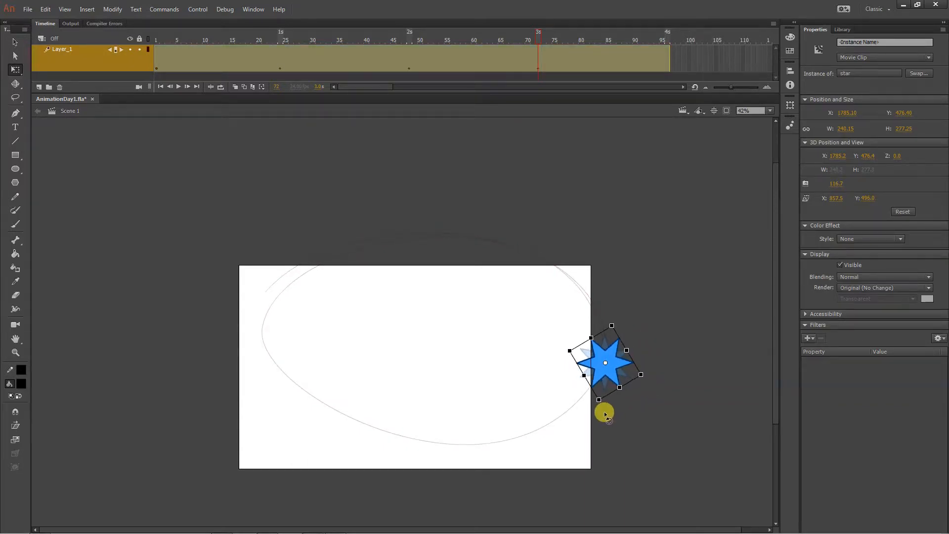
{"action": "left_click_drag", "start_coordinate": [446, 37], "coordinate": [413, 42]}
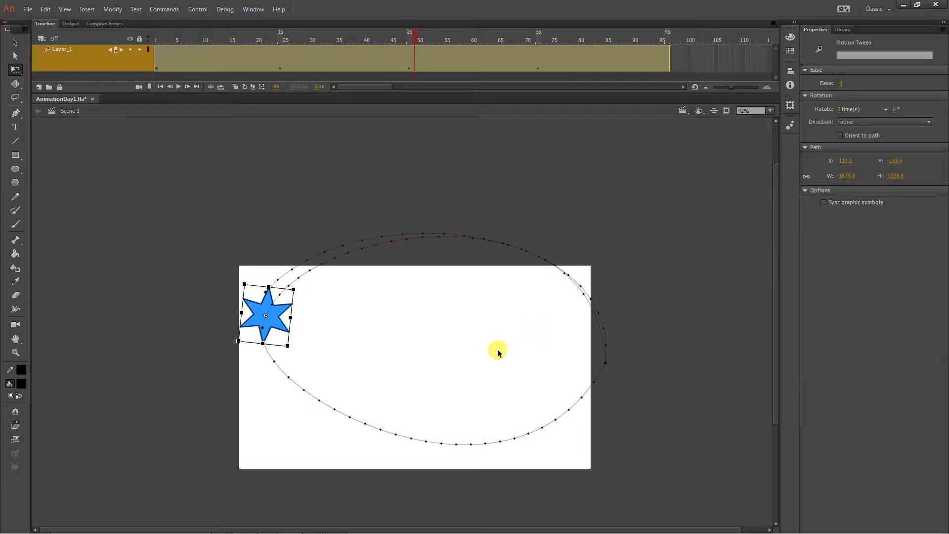
- Undo the latest rotation edits at frames 72 and 48
{"action": "left_click", "coordinate": [545, 333]}
{"action": "key", "text": "alt+period"}
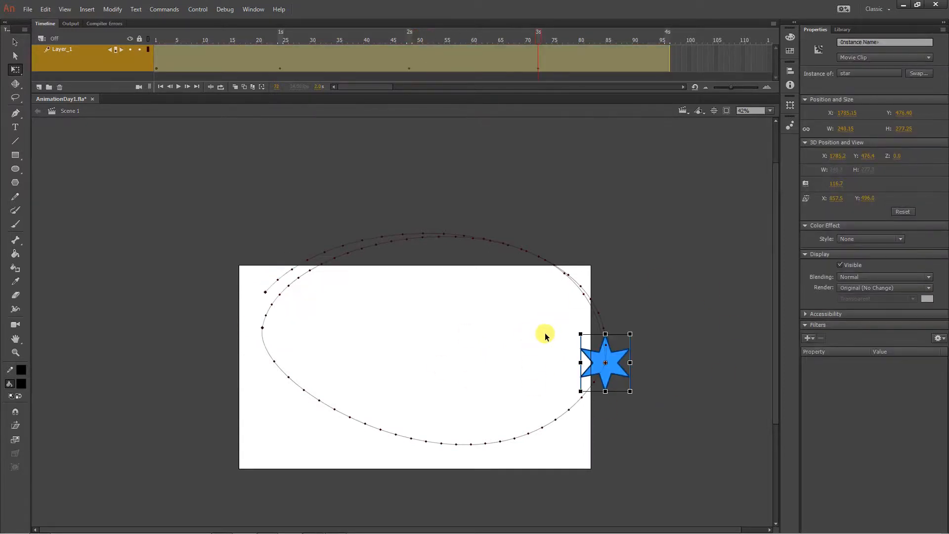
{"action": "key", "text": "alt+comma"}
{"action": "key", "text": "ctrl+z"}
{"action": "key", "text": "ctrl+z"}
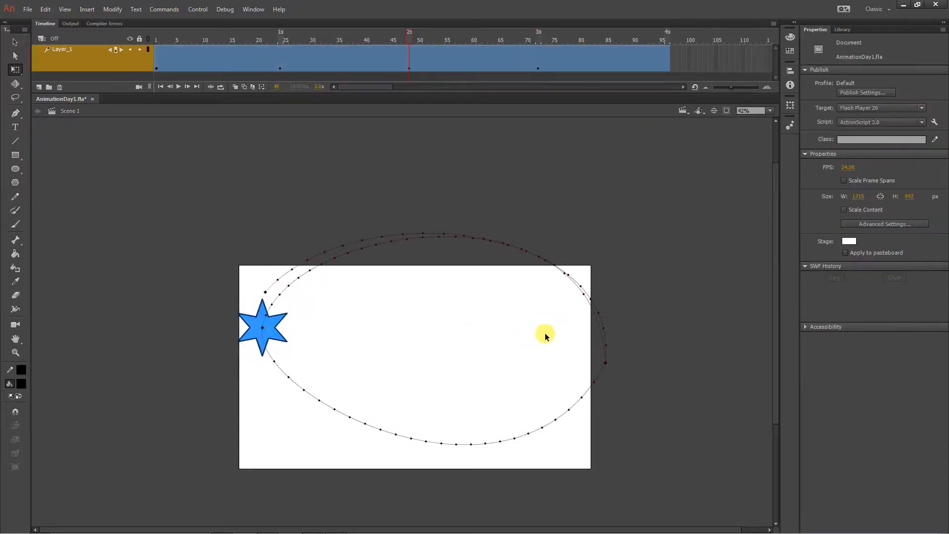
- Preview the star's motion along the path up to about frame 50
{"action": "left_click_drag", "start_coordinate": [227, 63], "coordinate": [341, 70]}
{"action": "key", "text": "ctrl+z"}
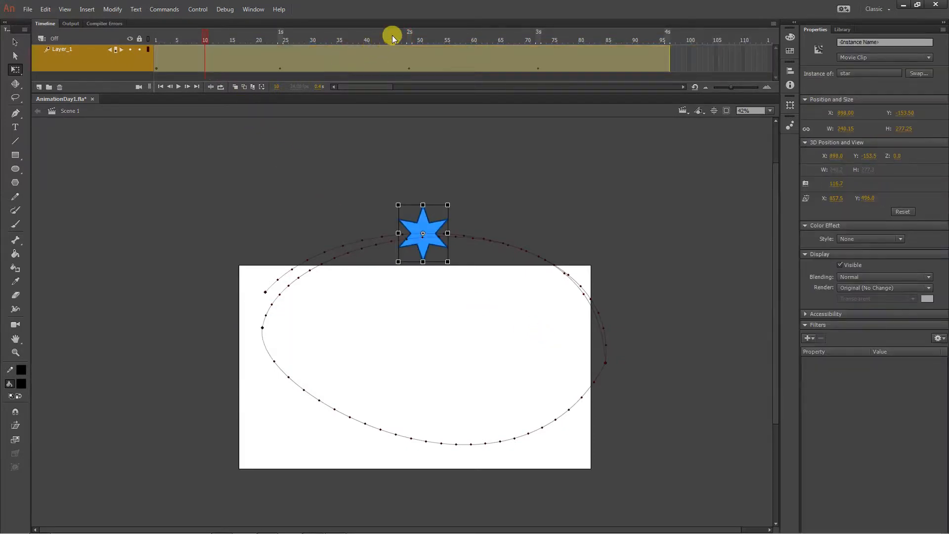
{"action": "key", "text": "Return"}
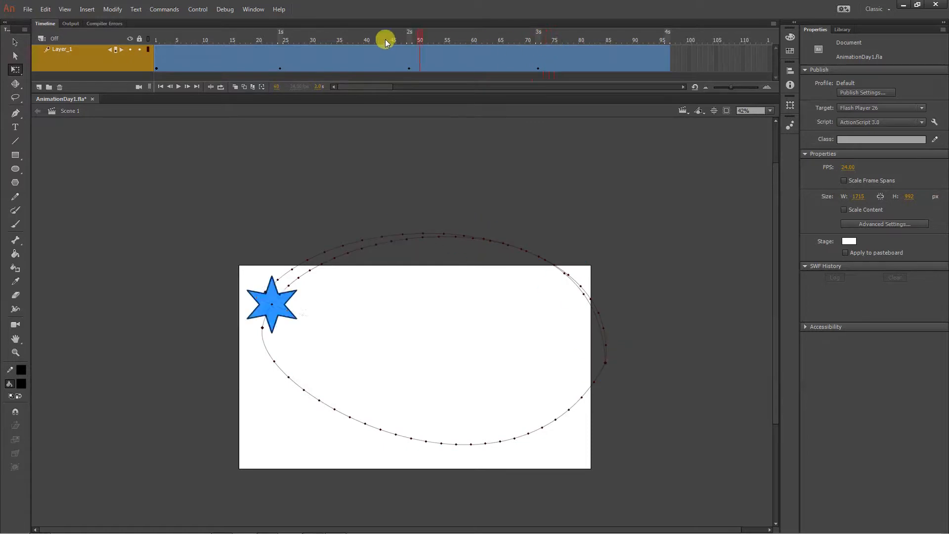
- Set the motion tween to rotate 2 times counterclockwise (CCW) and play the animation from frame 1
{"action": "left_click", "coordinate": [155, 39]}
{"action": "left_click", "coordinate": [165, 57]}
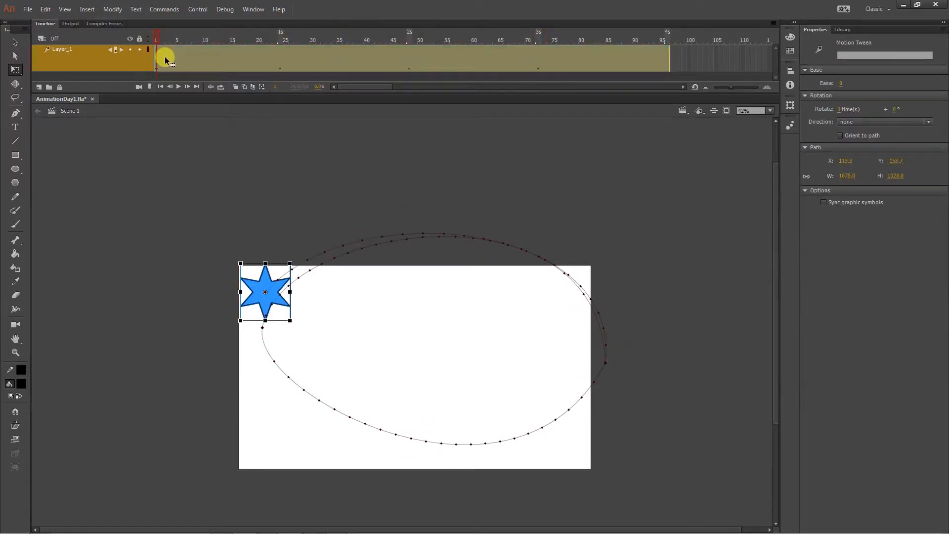
{"action": "left_click", "coordinate": [164, 57]}
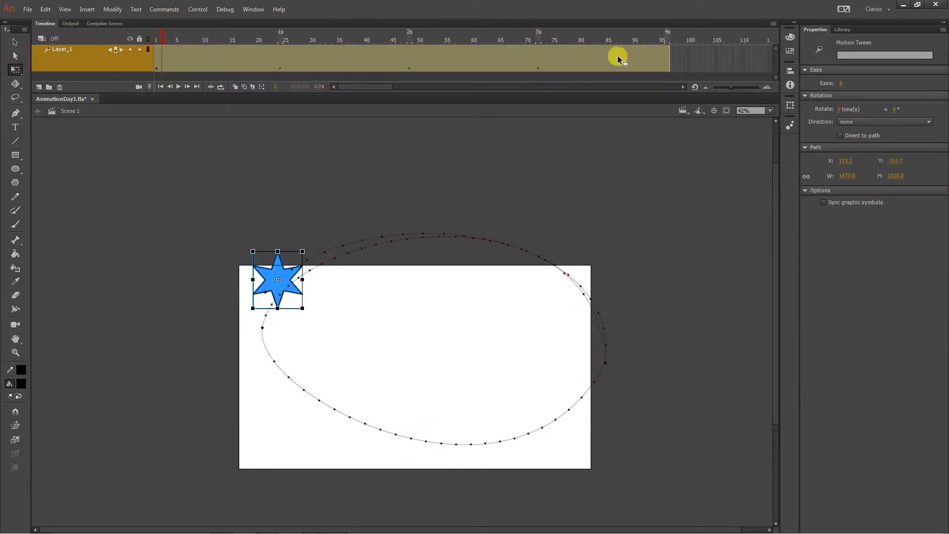
{"action": "left_click", "coordinate": [843, 110]}
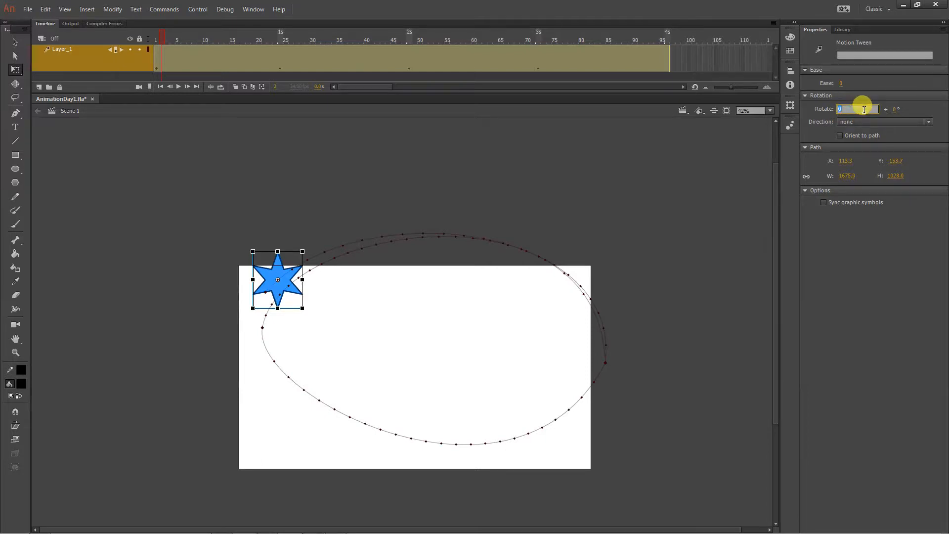
{"action": "left_click", "coordinate": [876, 121]}
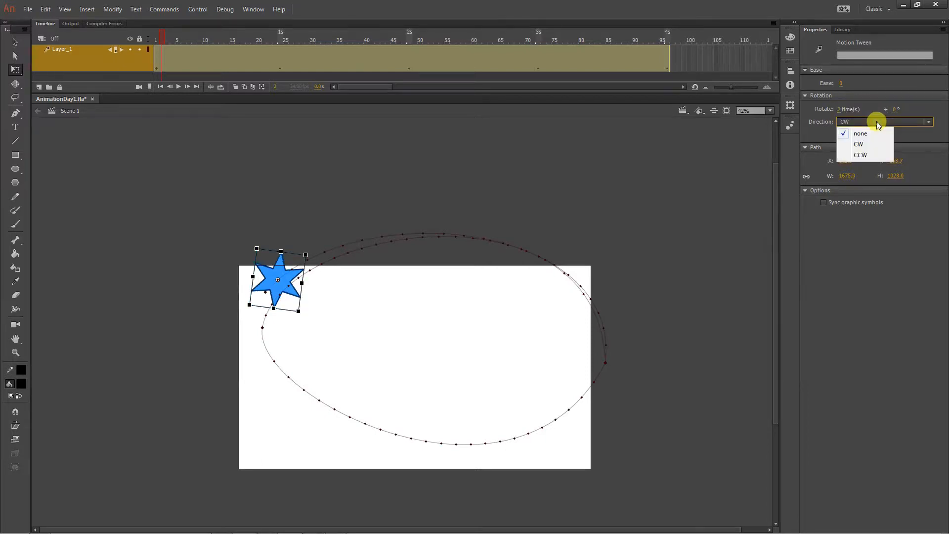
{"action": "left_click", "coordinate": [879, 154]}
{"action": "left_click_drag", "start_coordinate": [161, 32], "coordinate": [151, 28]}
{"action": "key", "text": "Return"}
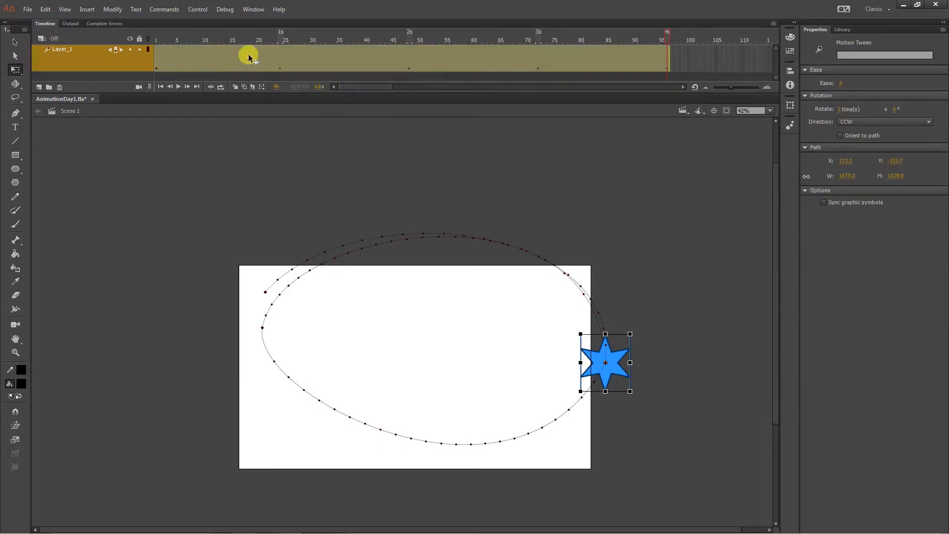
- Play the animation from frame 1 and set the motion tween's rotation to 0 times
{"action": "left_click", "coordinate": [151, 38]}
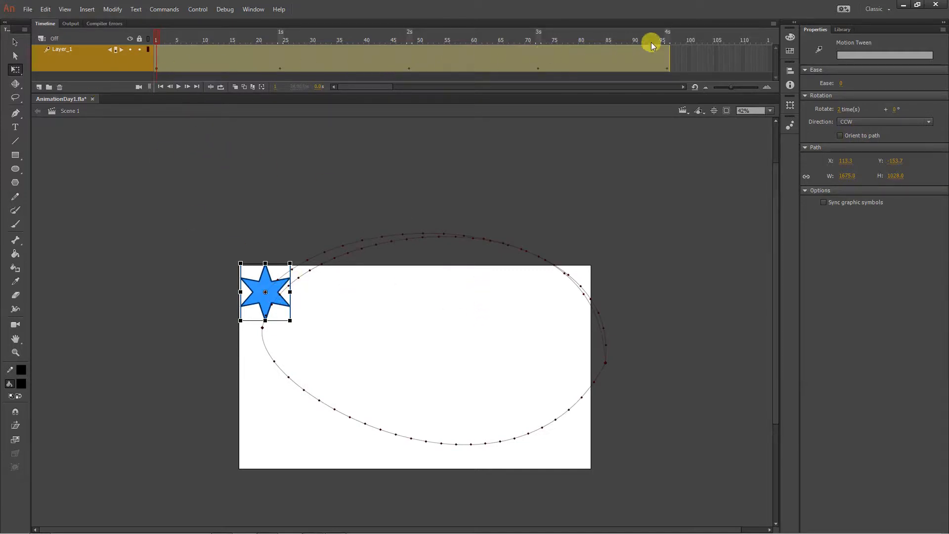
{"action": "left_click", "coordinate": [844, 108]}
{"action": "type", "text": "0"}
{"action": "key", "text": "Return"}
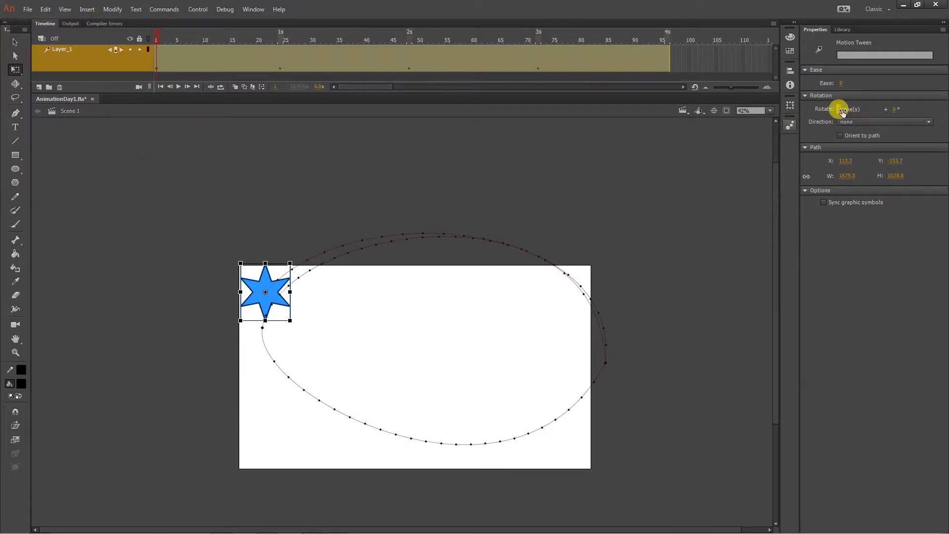
{"action": "left_click", "coordinate": [684, 211]}
- Duplicate Layer_1 and remove the frames after frame 48 from the original layer
{"action": "right_click", "coordinate": [57, 52]}
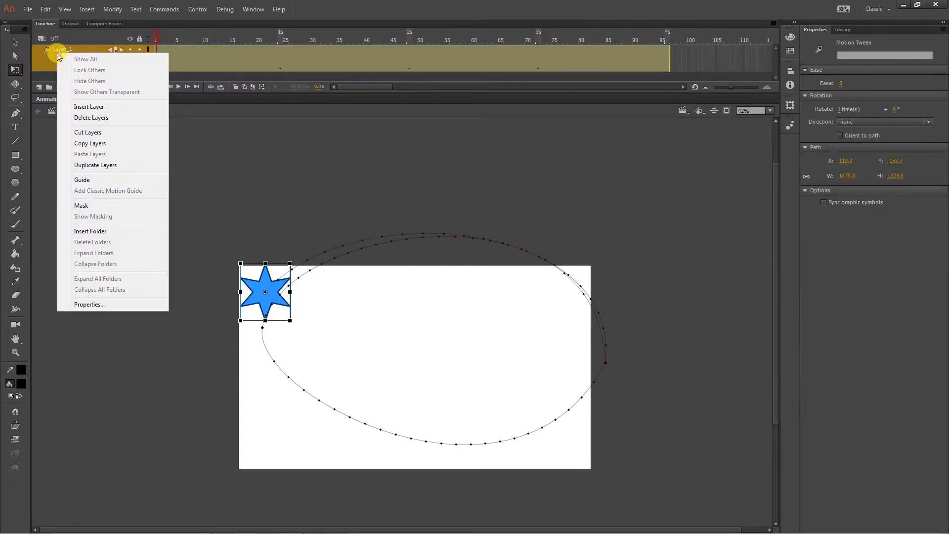
{"action": "left_click", "coordinate": [92, 164]}
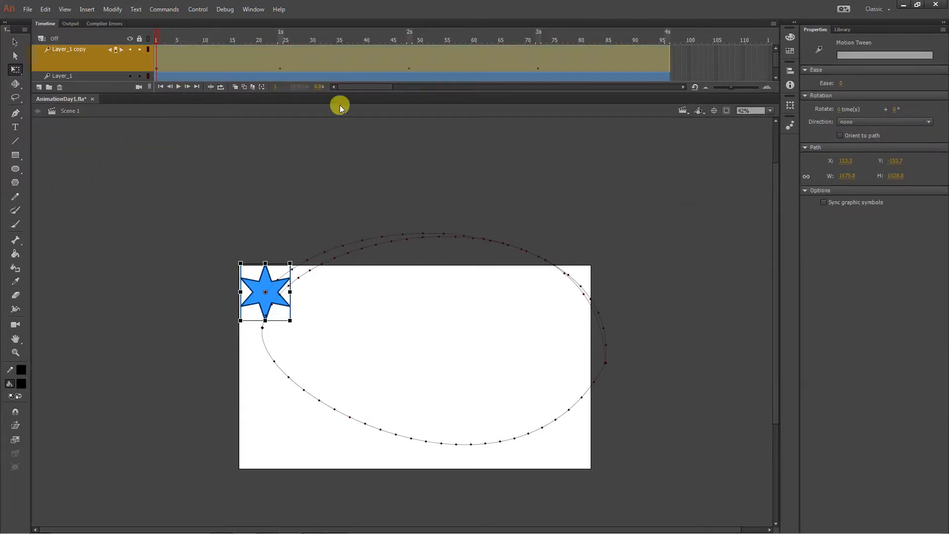
{"action": "left_click_drag", "start_coordinate": [339, 92], "coordinate": [359, 137]}
{"action": "left_click_drag", "start_coordinate": [697, 88], "coordinate": [416, 87]}
{"action": "right_click", "coordinate": [417, 87]}
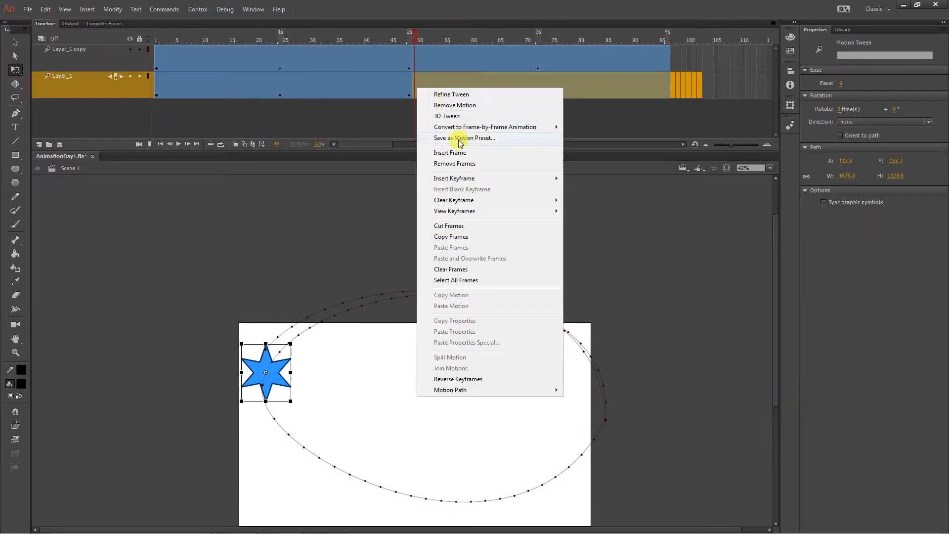
{"action": "left_click", "coordinate": [463, 166]}
- Remove the first 47 frames of Layer_1 copy, shift its remaining tween to start at frame 48, and play from frame 1
{"action": "left_click", "coordinate": [159, 59]}
{"action": "left_click_drag", "start_coordinate": [158, 58], "coordinate": [395, 61]}
{"action": "right_click", "coordinate": [395, 60]}
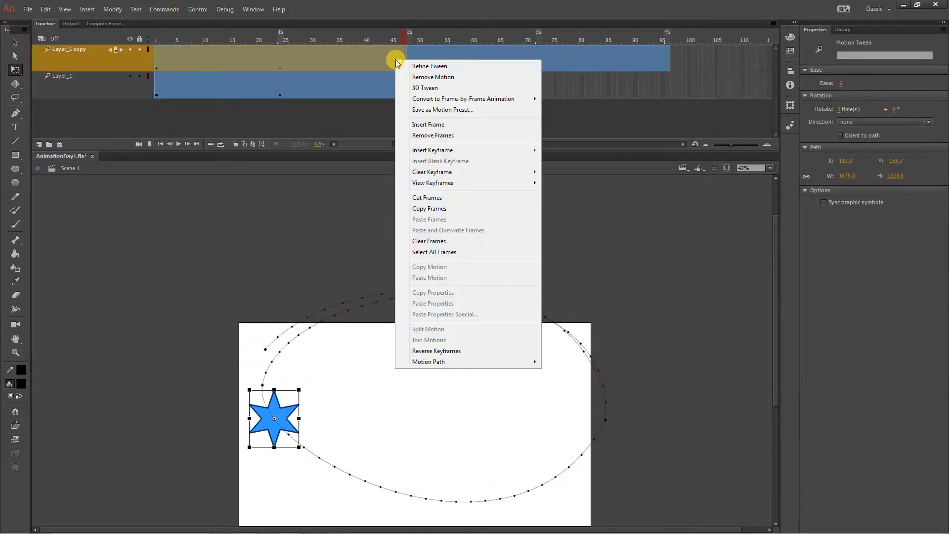
{"action": "left_click", "coordinate": [433, 135]}
{"action": "left_click", "coordinate": [463, 98]}
{"action": "left_click_drag", "start_coordinate": [451, 57], "coordinate": [430, 58]}
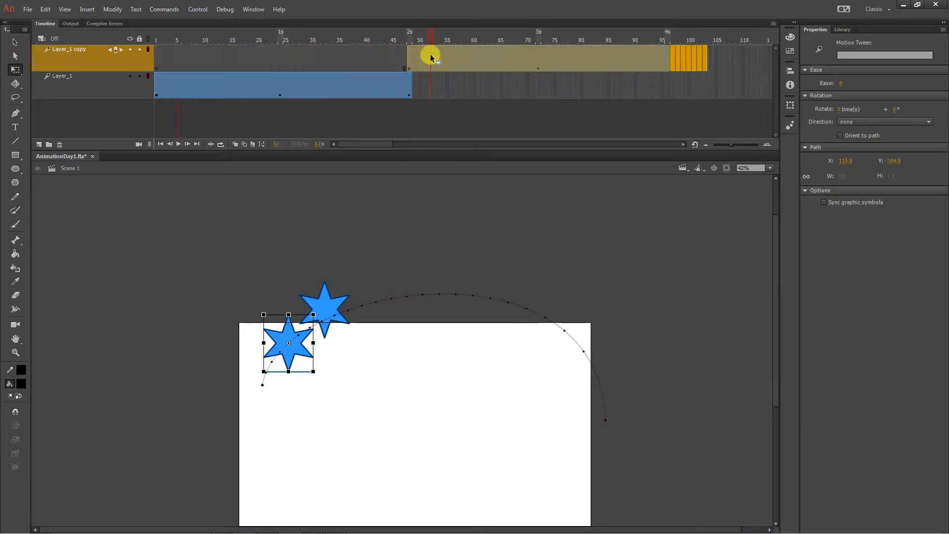
{"action": "left_click_drag", "start_coordinate": [371, 35], "coordinate": [141, 25]}
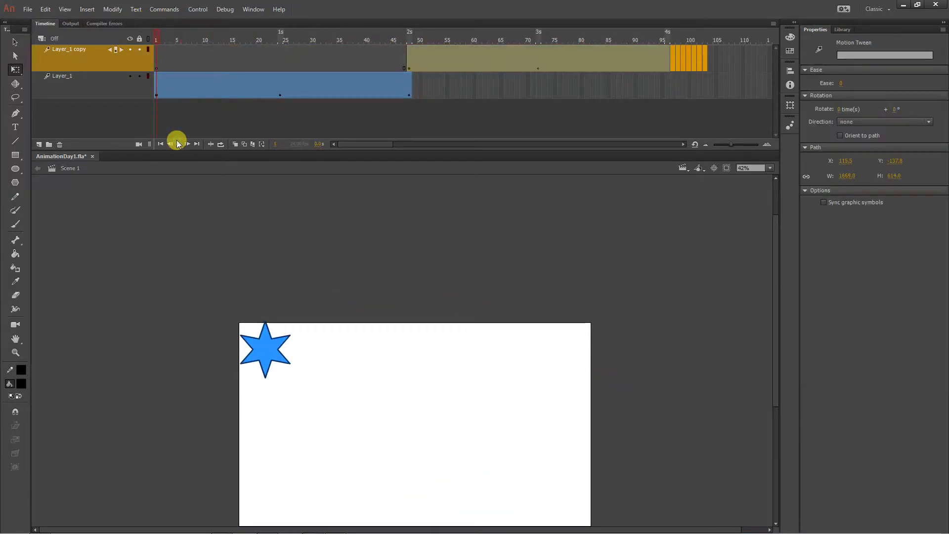
{"action": "left_click", "coordinate": [178, 143]}
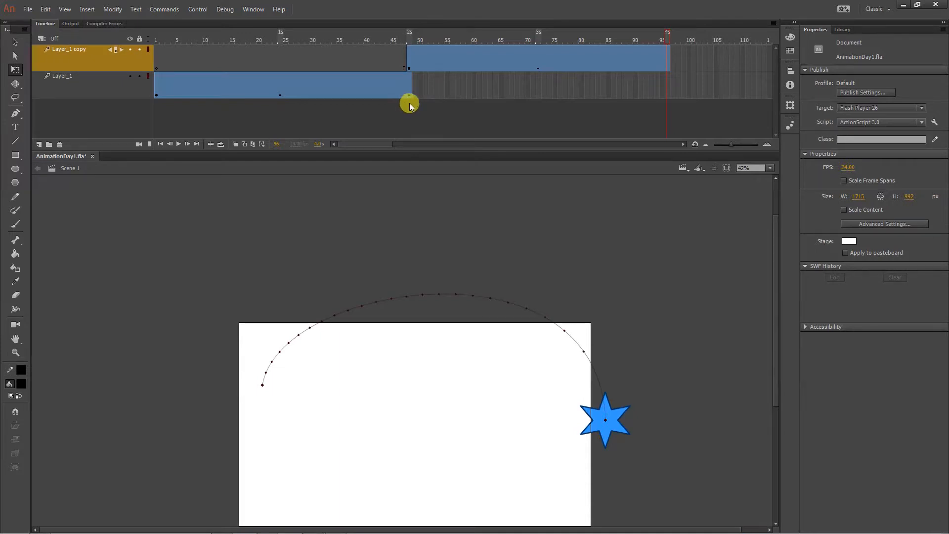
- Set the Layer_1 copy tween to rotate 1 time CCW and play the animation from frame 1
{"action": "left_click", "coordinate": [468, 53]}
{"action": "left_click", "coordinate": [846, 110]}
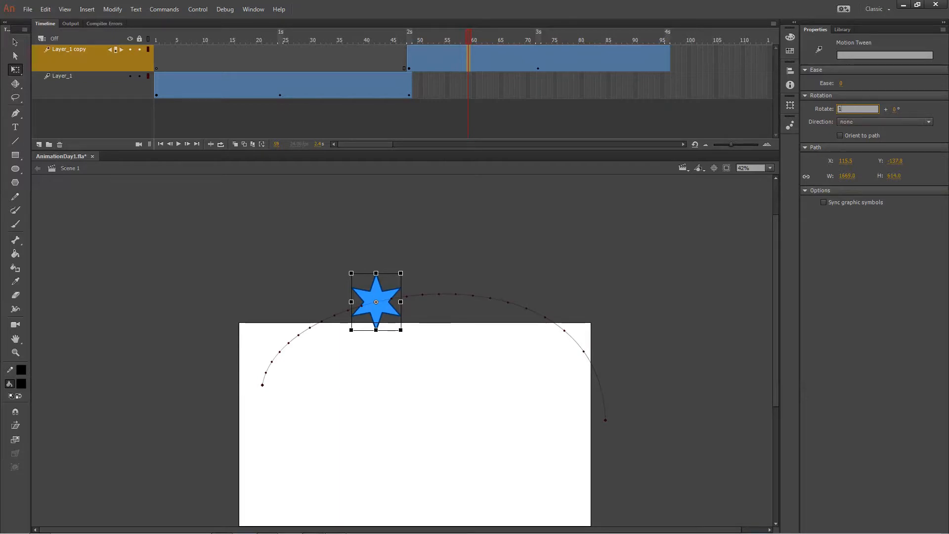
{"action": "type", "text": "1"}
{"action": "left_click", "coordinate": [850, 122]}
{"action": "left_click", "coordinate": [847, 153]}
{"action": "left_click", "coordinate": [204, 38]}
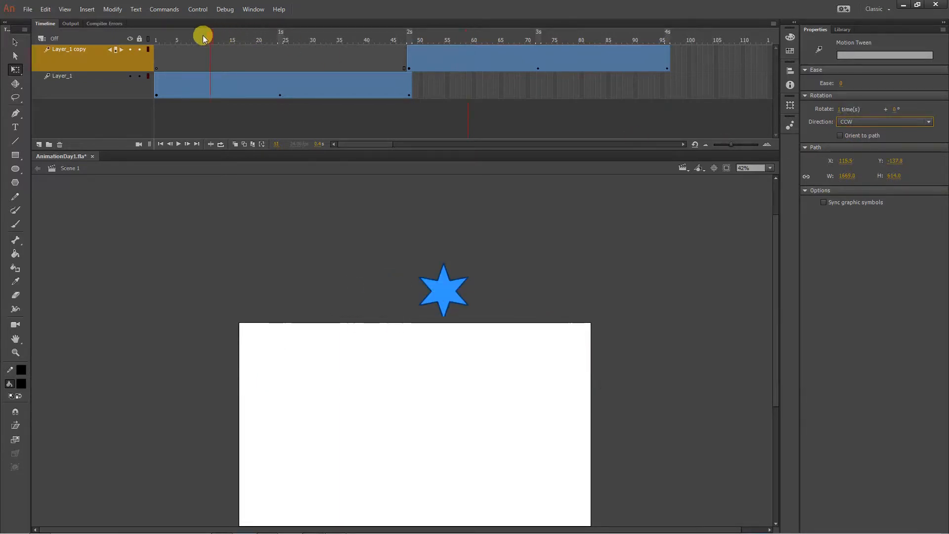
{"action": "left_click_drag", "start_coordinate": [204, 38], "coordinate": [100, 43]}
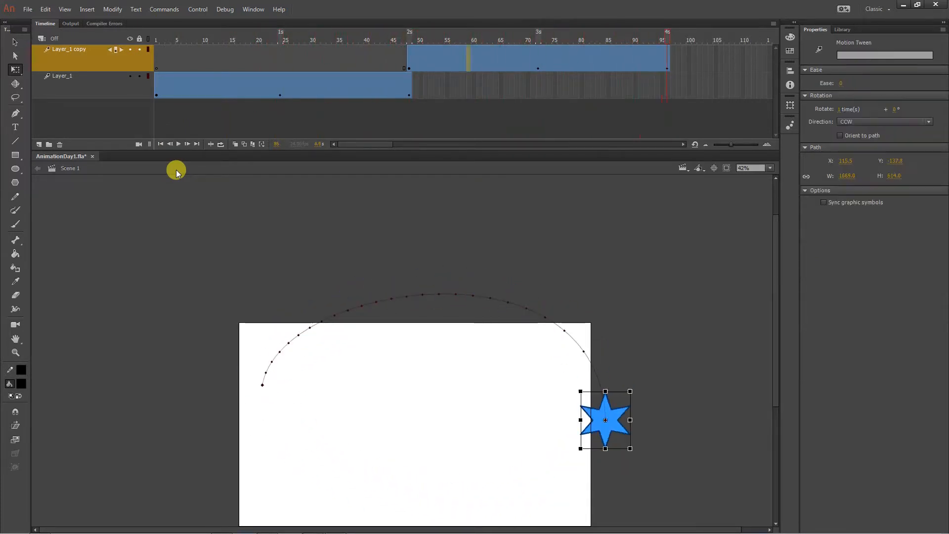
- Examine the transition between the two layers' tweens at frame 48 and scrub through Layer_1's motion
{"action": "left_click", "coordinate": [484, 127]}
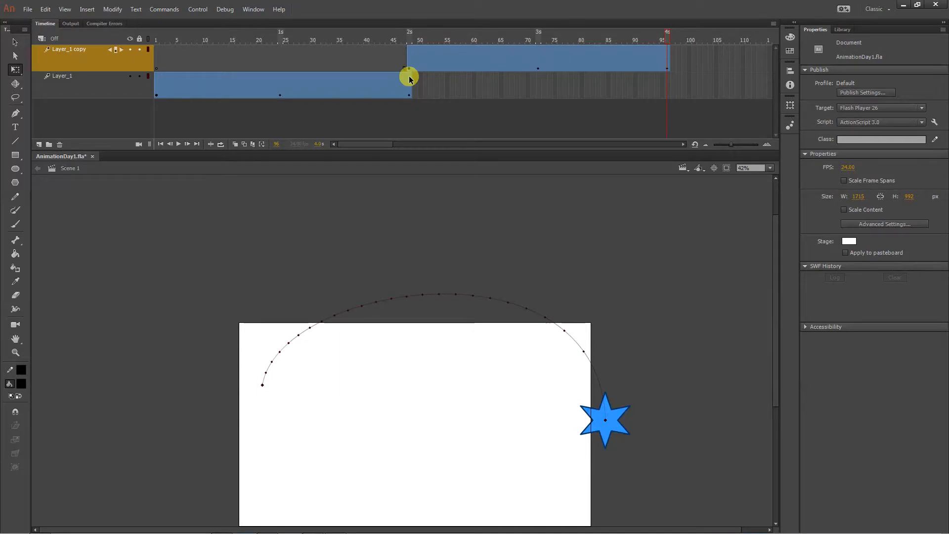
{"action": "left_click", "coordinate": [410, 41]}
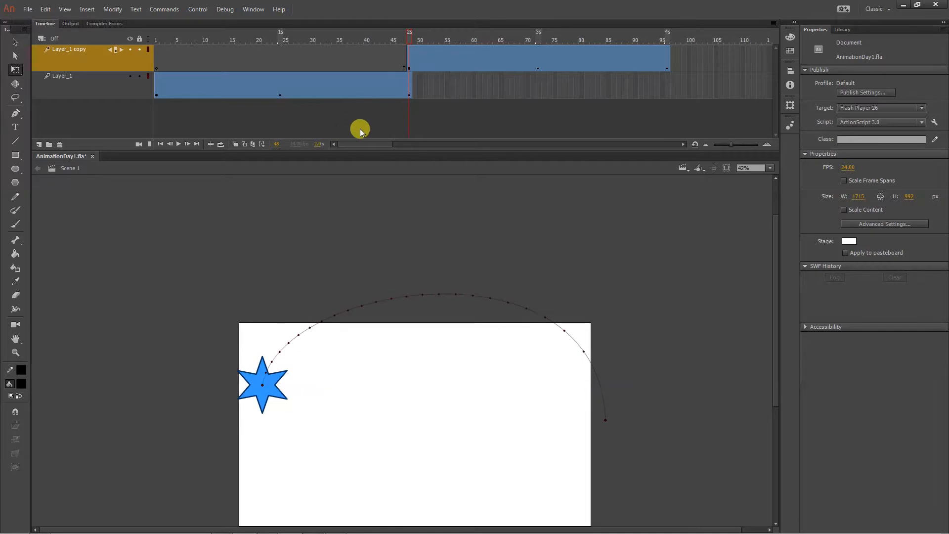
{"action": "left_click", "coordinate": [297, 83]}
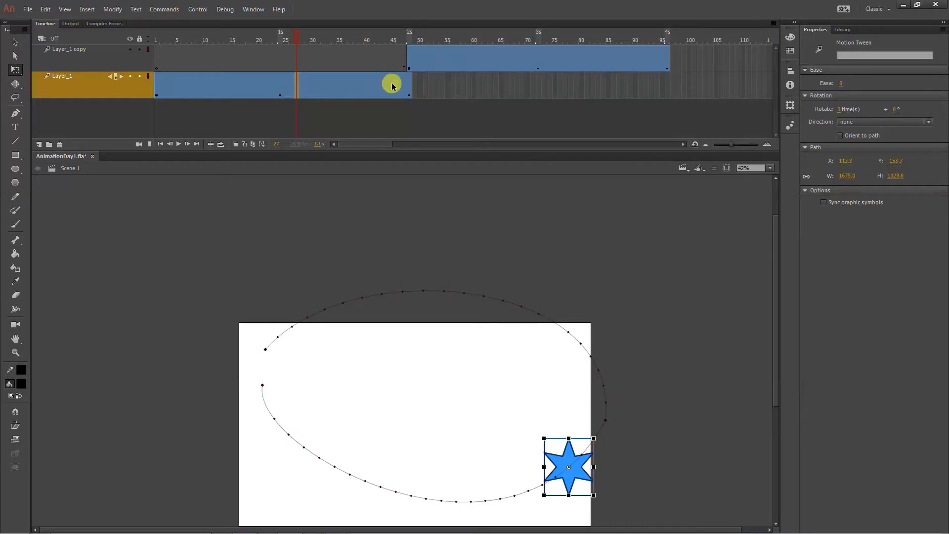
{"action": "left_click_drag", "start_coordinate": [207, 38], "coordinate": [409, 44]}
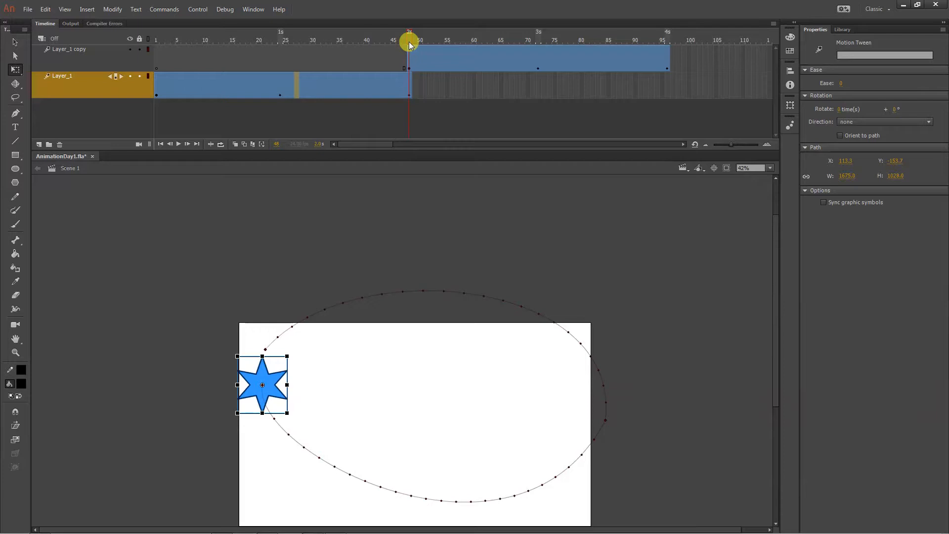
{"action": "left_click_drag", "start_coordinate": [651, 316], "coordinate": [641, 218]}
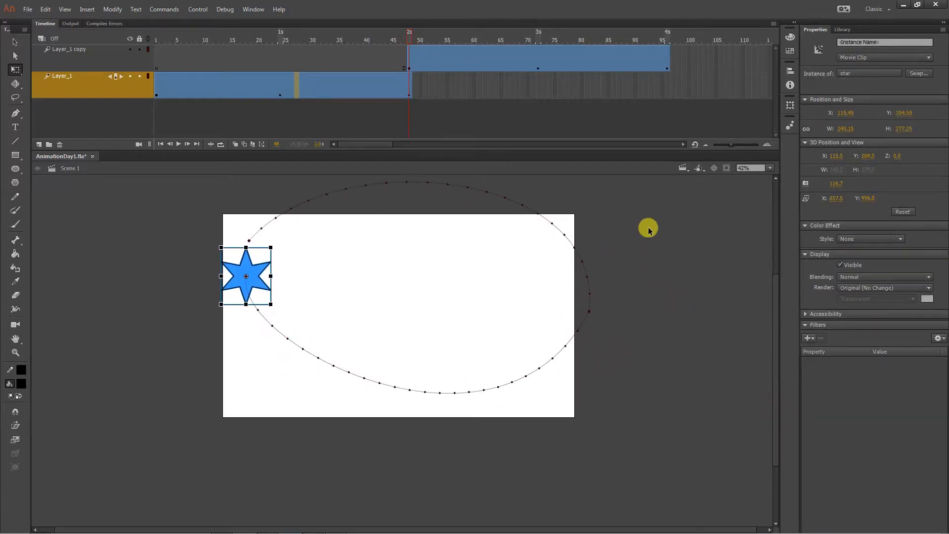
- Undo the split into two layers, back to the single full-length tween on Layer_1
{"action": "key", "text": "Return"}
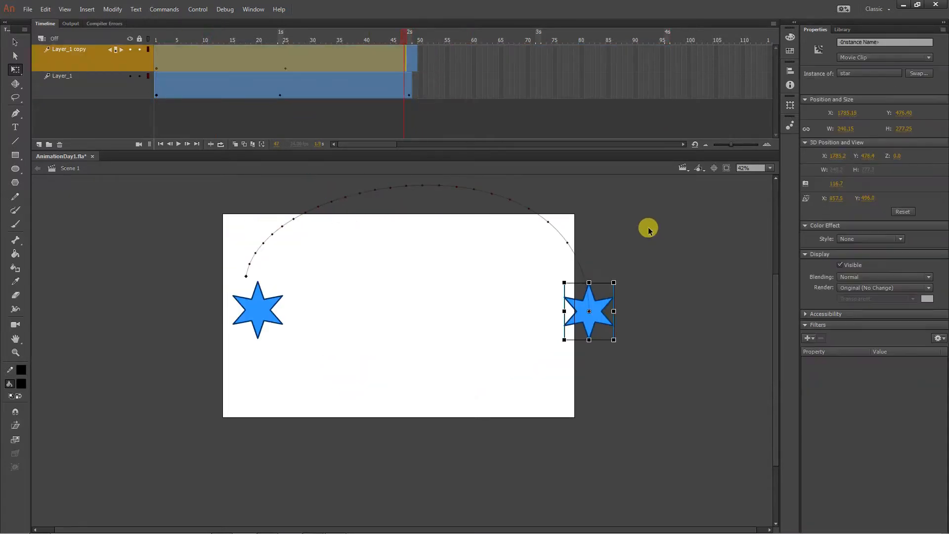
{"action": "key", "text": "ctrl+z"}
{"action": "key", "text": "ctrl+z"}
{"action": "key", "text": "ctrl+z"}
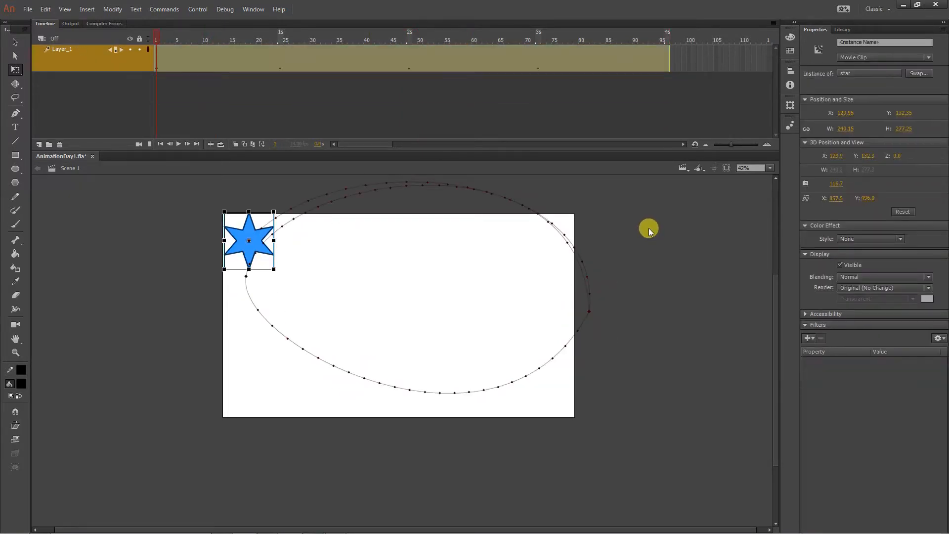
- Clear the scale keyframes from frames 22 to 74 of Layer_1's motion tween
{"action": "left_click_drag", "start_coordinate": [686, 285], "coordinate": [684, 303]}
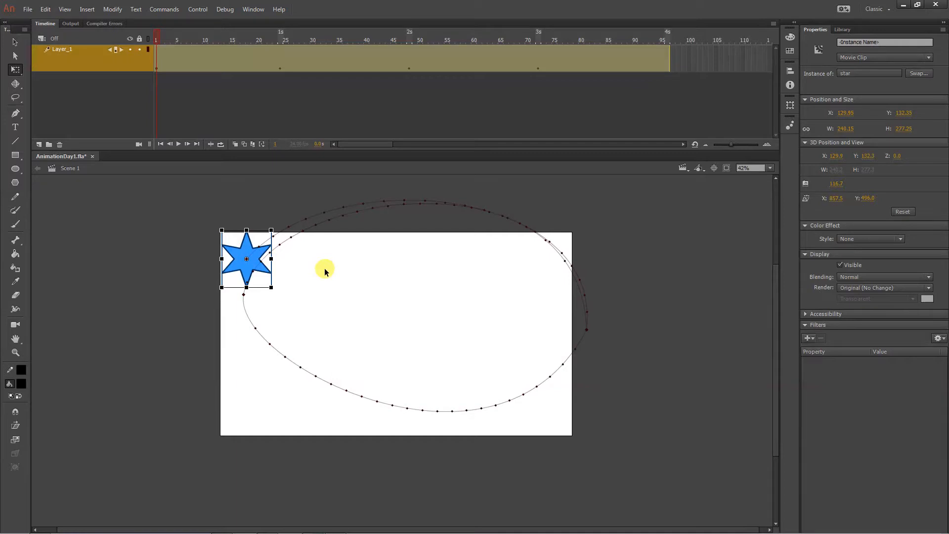
{"action": "key", "text": "ctrl+equal"}
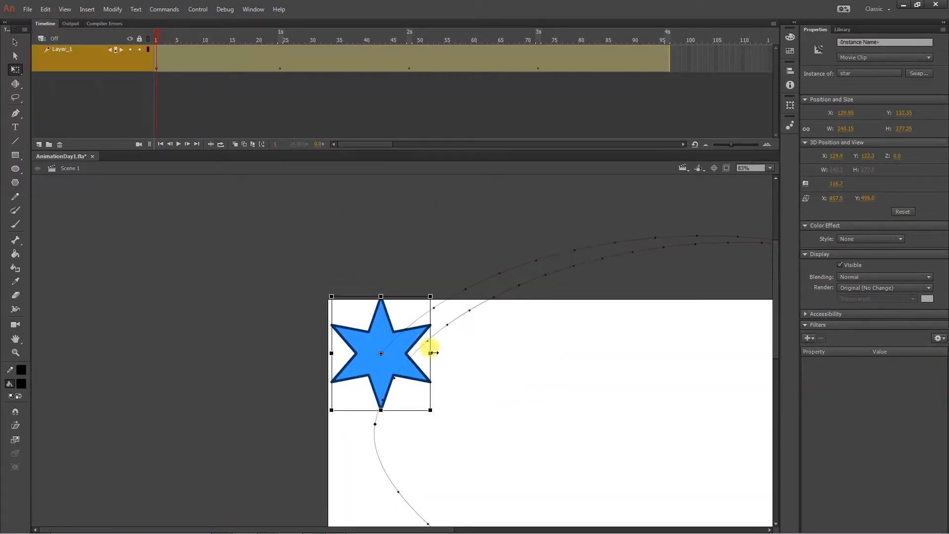
{"action": "left_click", "coordinate": [279, 223]}
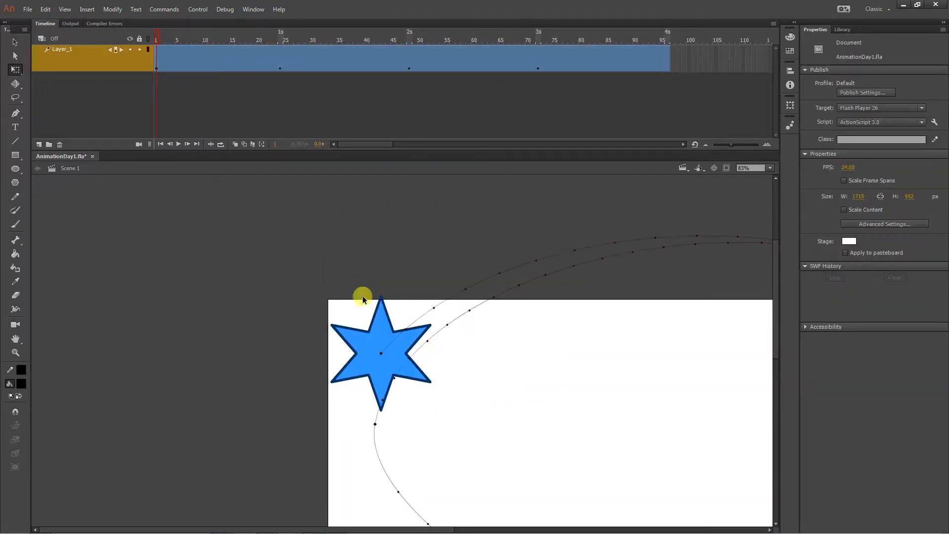
{"action": "left_click_drag", "start_coordinate": [272, 59], "coordinate": [547, 70]}
{"action": "right_click", "coordinate": [520, 62]}
{"action": "mouse_move", "coordinate": [563, 175]}
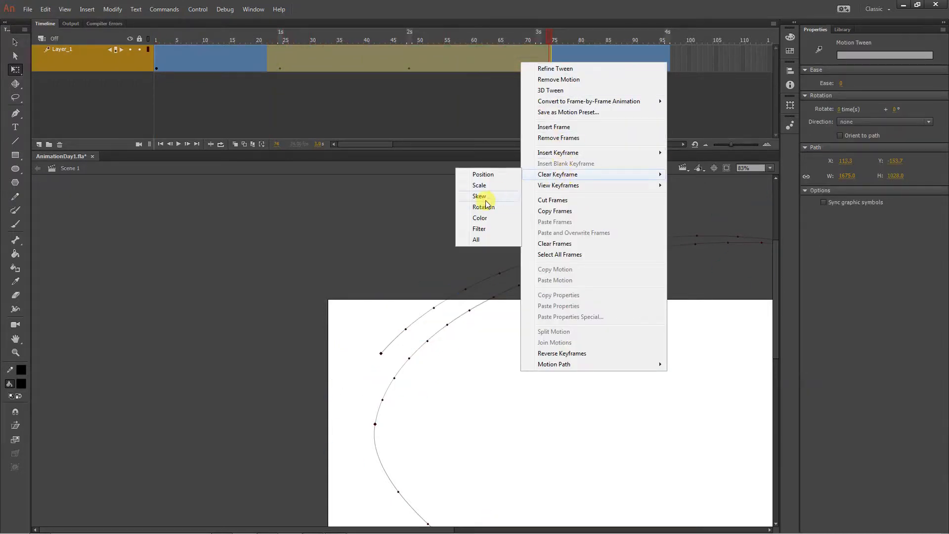
{"action": "left_click", "coordinate": [482, 186]}
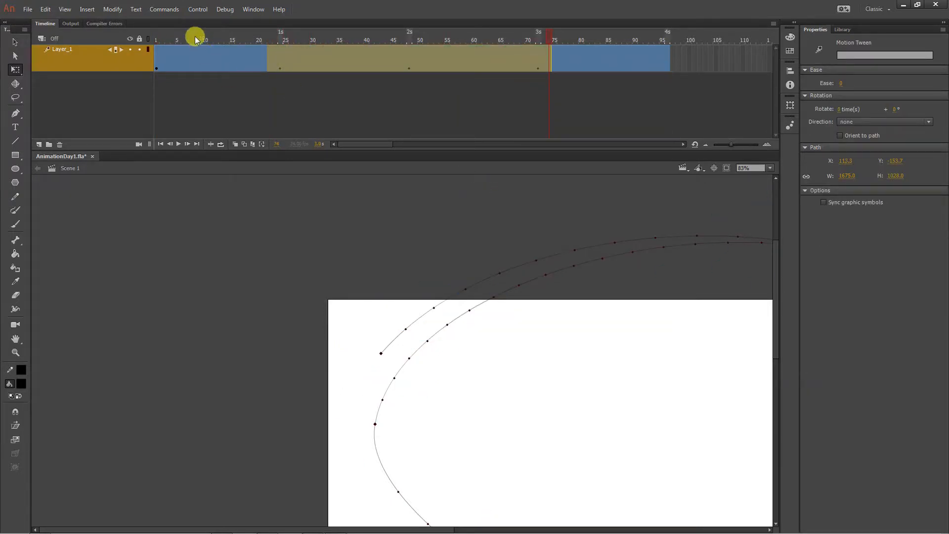
- At frame 1, narrow the star to about 98 px wide and rotate it clockwise to point along the path
{"action": "left_click_drag", "start_coordinate": [193, 34], "coordinate": [126, 40]}
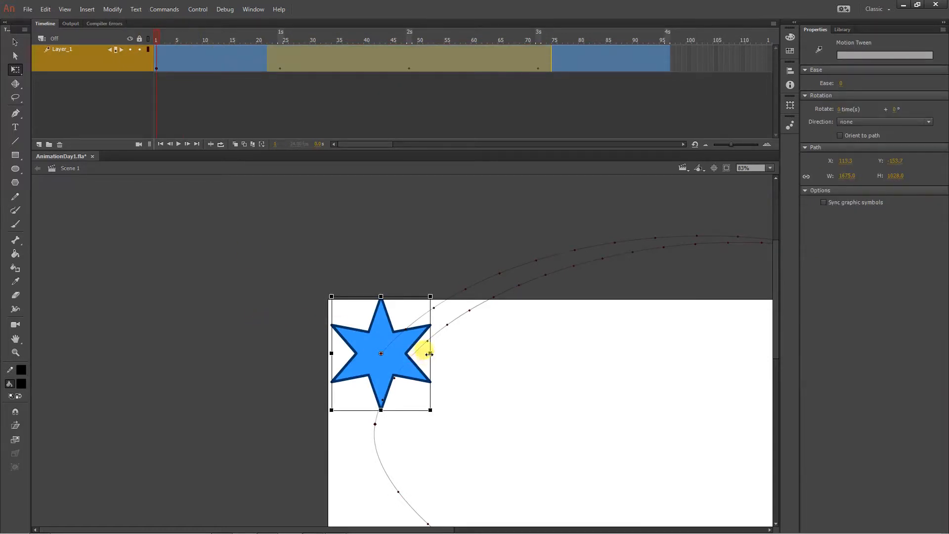
{"action": "left_click", "coordinate": [429, 352]}
{"action": "left_click_drag", "start_coordinate": [429, 353], "coordinate": [401, 353]}
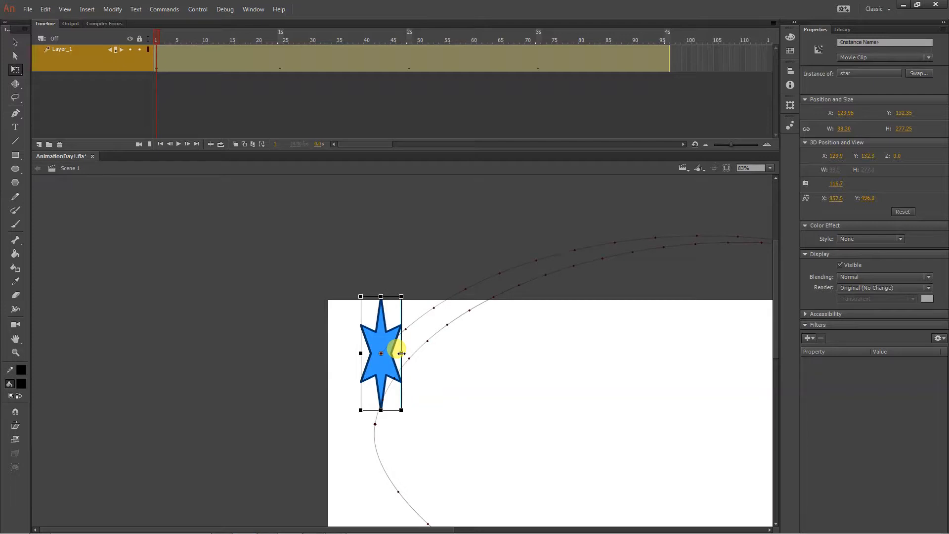
{"action": "left_click_drag", "start_coordinate": [556, 422], "coordinate": [331, 362]}
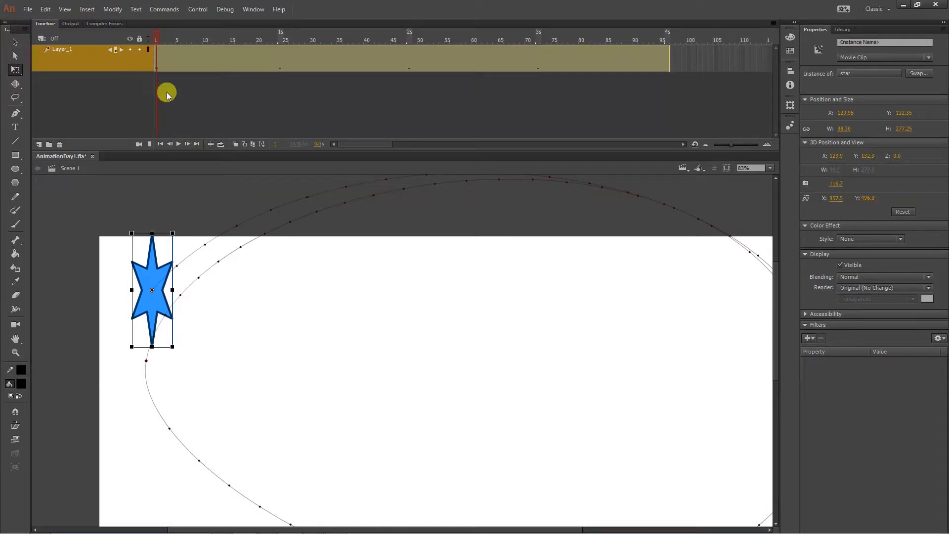
{"action": "left_click_drag", "start_coordinate": [176, 236], "coordinate": [220, 264]}
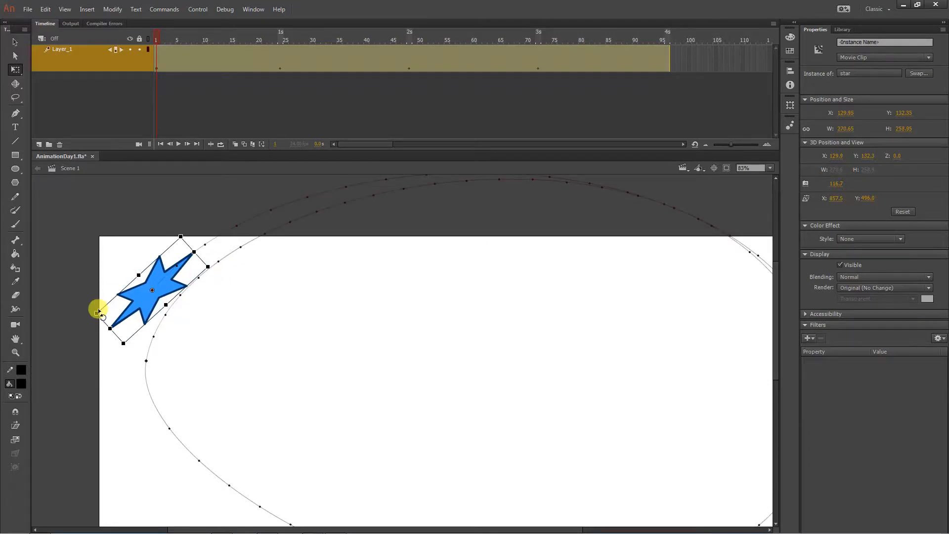
- Enable Orient to path on the star's motion tween and play the animation
{"action": "left_click", "coordinate": [168, 67]}
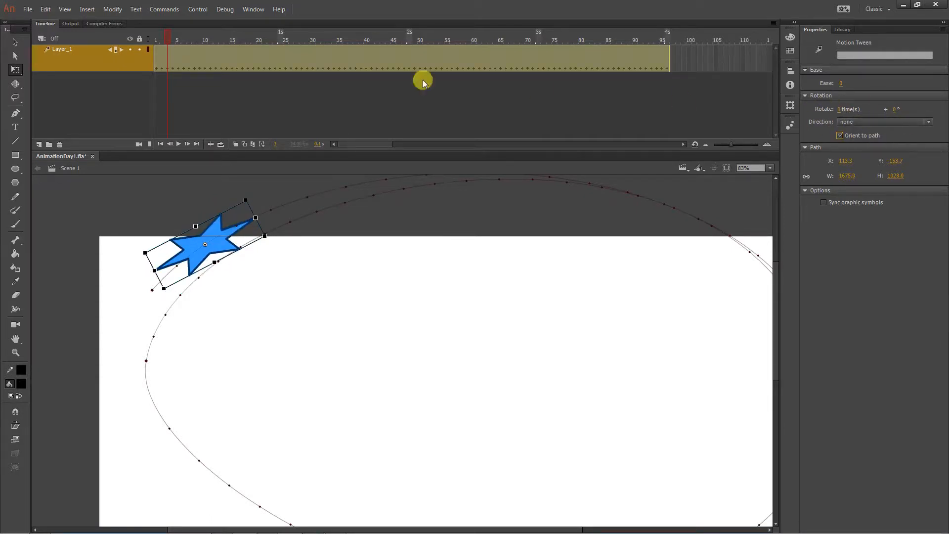
{"action": "key", "text": "ctrl+2"}
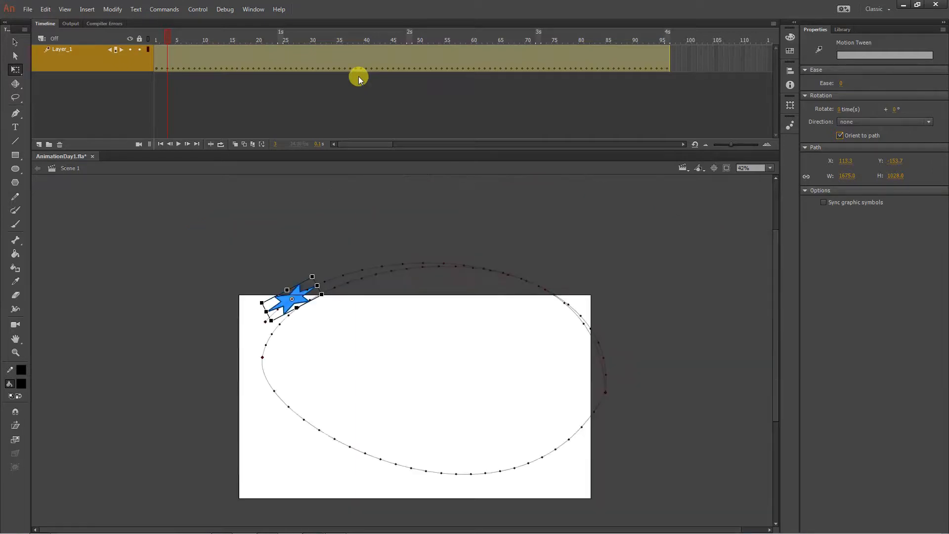
{"action": "key", "text": "Return"}
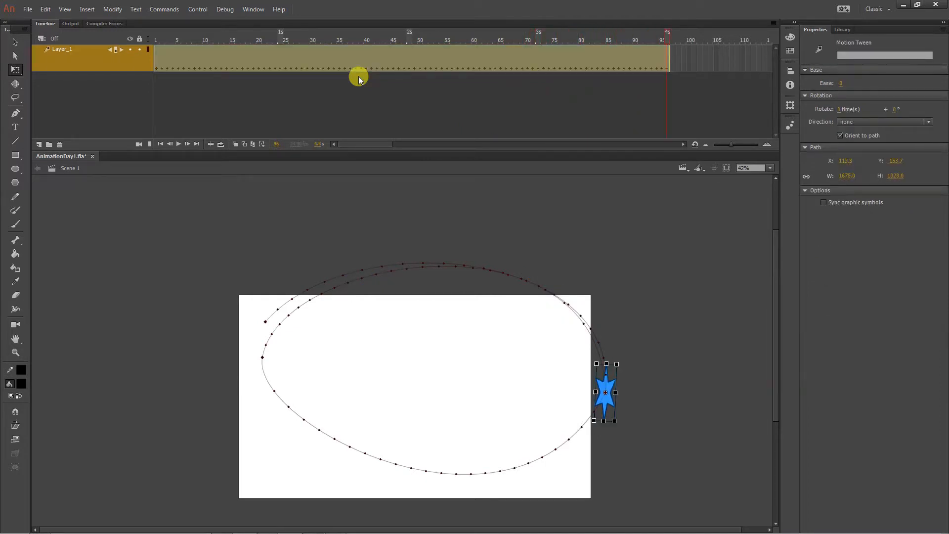
{"action": "key", "text": "Return"}
- Turn off Orient to path and move the star at frame 24 to about X 1917.5, Y 616.8
{"action": "left_click", "coordinate": [860, 136]}
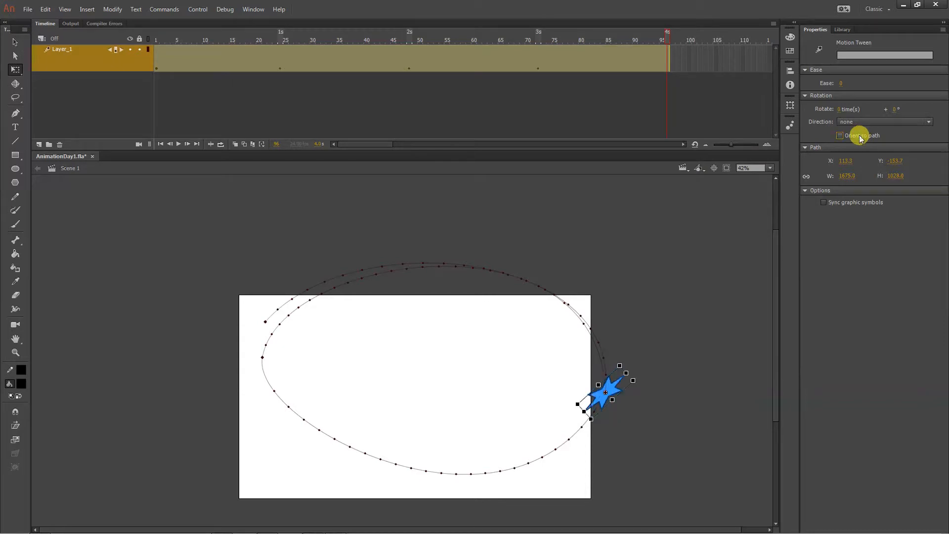
{"action": "left_click", "coordinate": [433, 102]}
{"action": "left_click", "coordinate": [408, 66]}
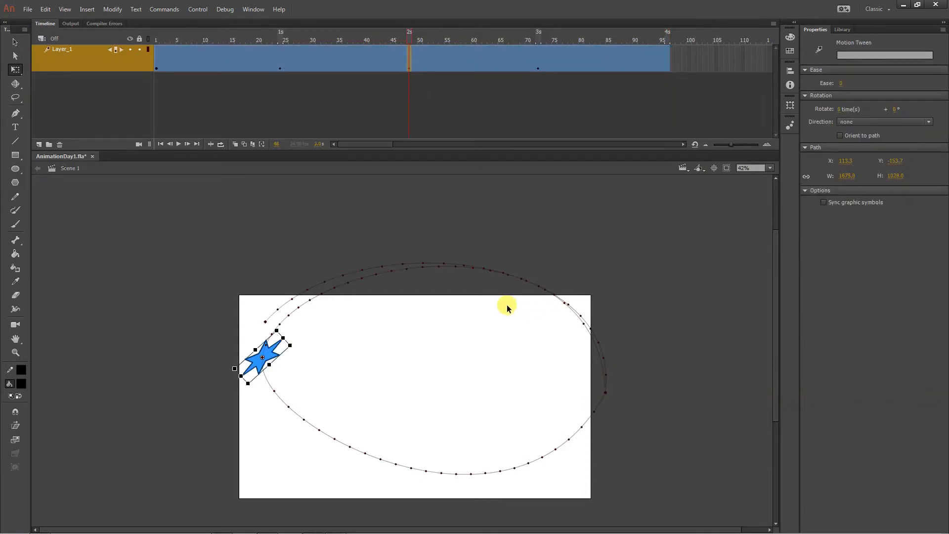
{"action": "left_click", "coordinate": [281, 72]}
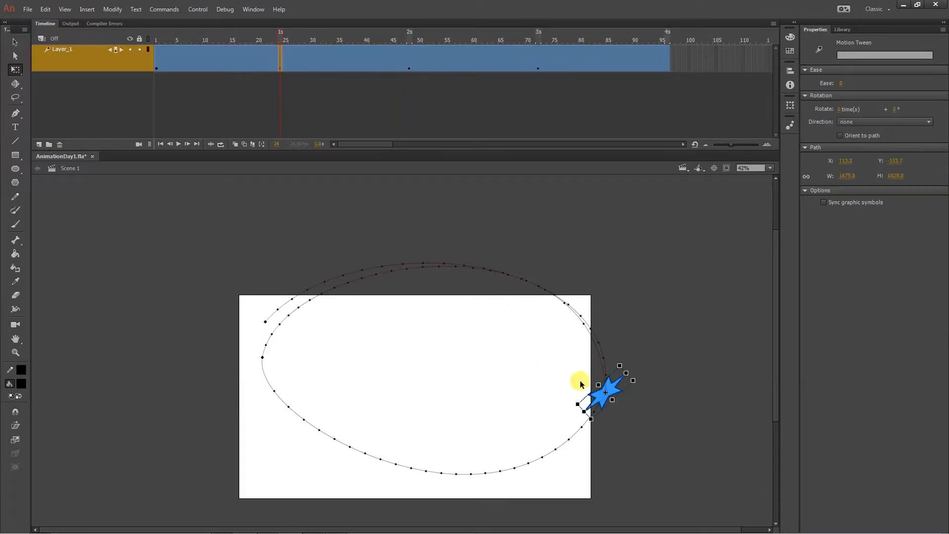
{"action": "left_click_drag", "start_coordinate": [608, 390], "coordinate": [638, 421]}
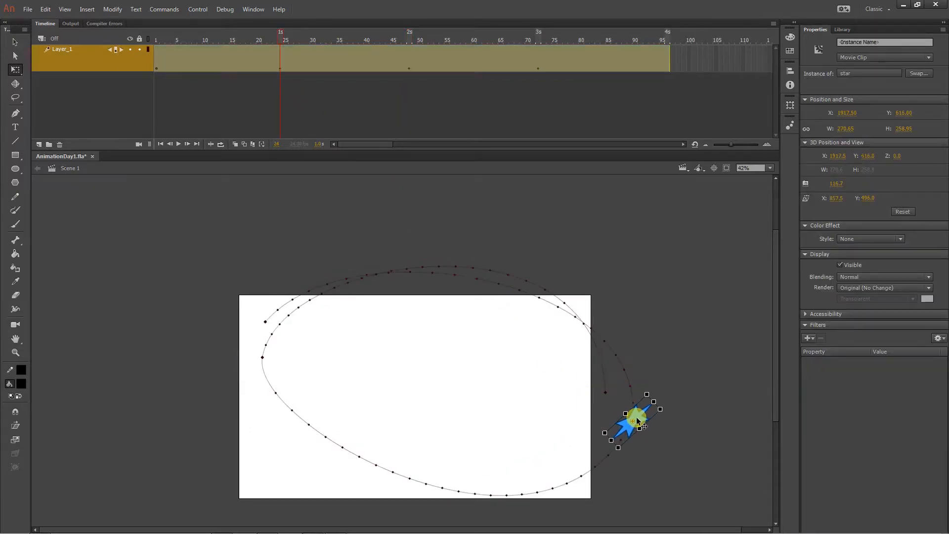
- Move the star at frame 48 to about X -206.9, Y 388.75, beyond the stage's left edge
{"action": "left_click", "coordinate": [411, 67]}
{"action": "left_click_drag", "start_coordinate": [268, 355], "coordinate": [202, 375]}
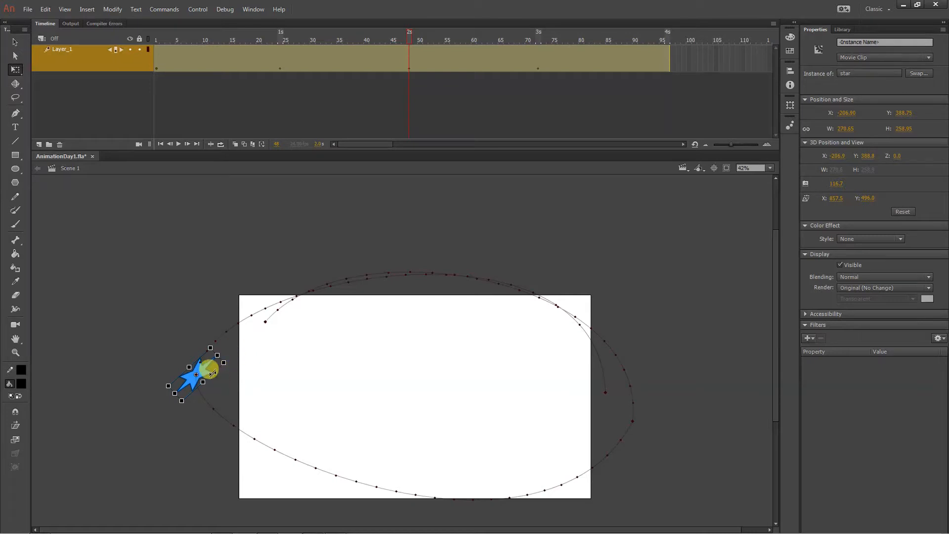
- Reshape the motion path by adjusting the frame 24 anchor's curve handles and lowering the start anchor's handle to flatten the first arc
{"action": "key", "text": "a"}
{"action": "left_click", "coordinate": [196, 376]}
{"action": "scroll", "coordinate": [624, 496], "scroll_direction": "down", "scroll_amount": 3}
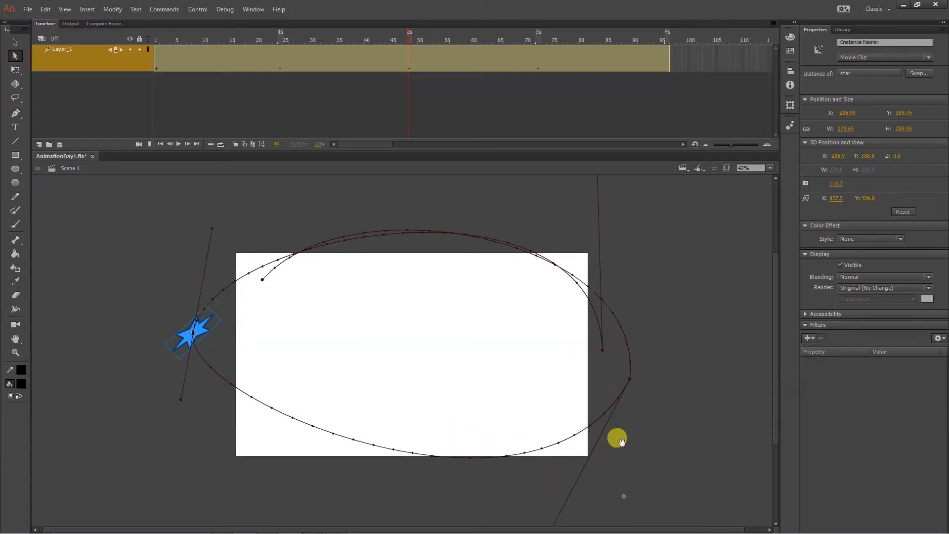
{"action": "left_click_drag", "start_coordinate": [623, 485], "coordinate": [597, 444]}
{"action": "left_click_drag", "start_coordinate": [518, 494], "coordinate": [495, 441]}
{"action": "left_click_drag", "start_coordinate": [647, 378], "coordinate": [652, 425]}
{"action": "left_click_drag", "start_coordinate": [630, 228], "coordinate": [569, 247]}
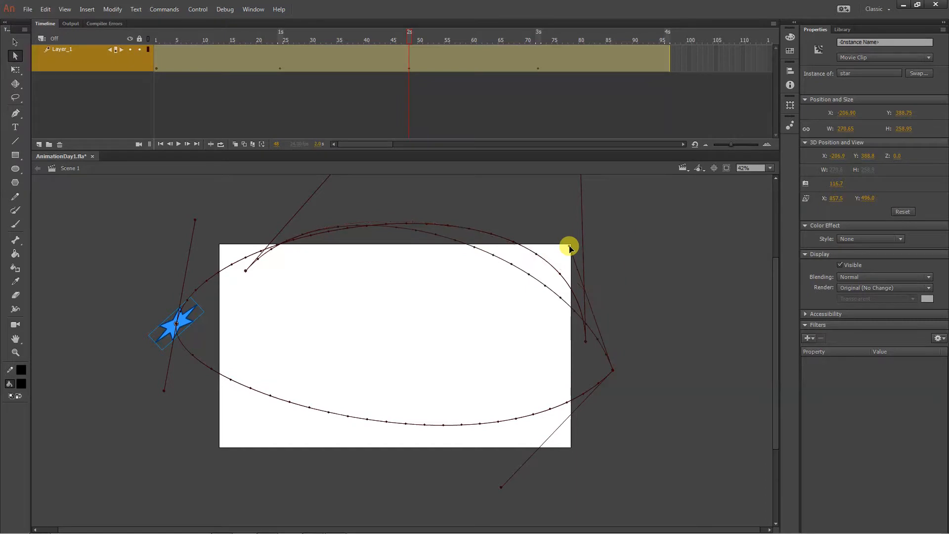
{"action": "left_click_drag", "start_coordinate": [647, 259], "coordinate": [649, 287]}
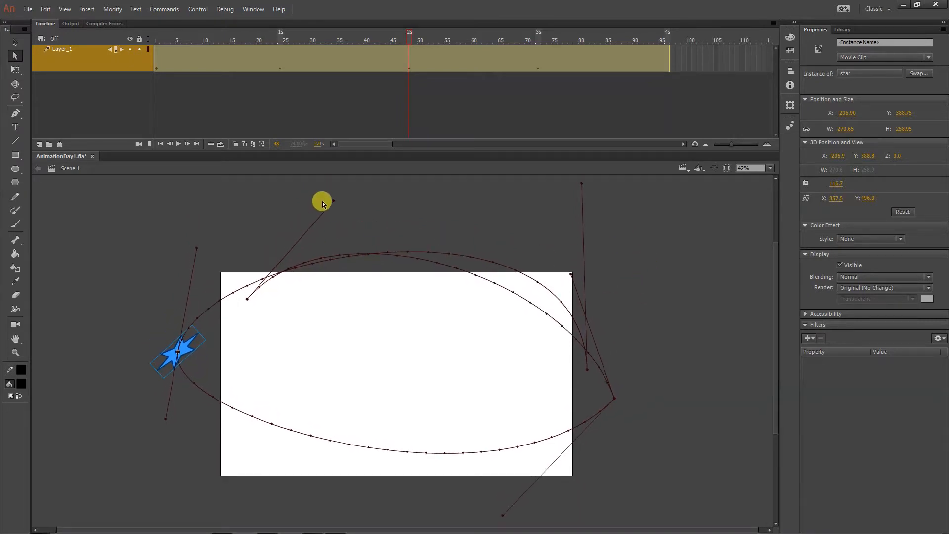
{"action": "left_click_drag", "start_coordinate": [333, 202], "coordinate": [334, 262]}
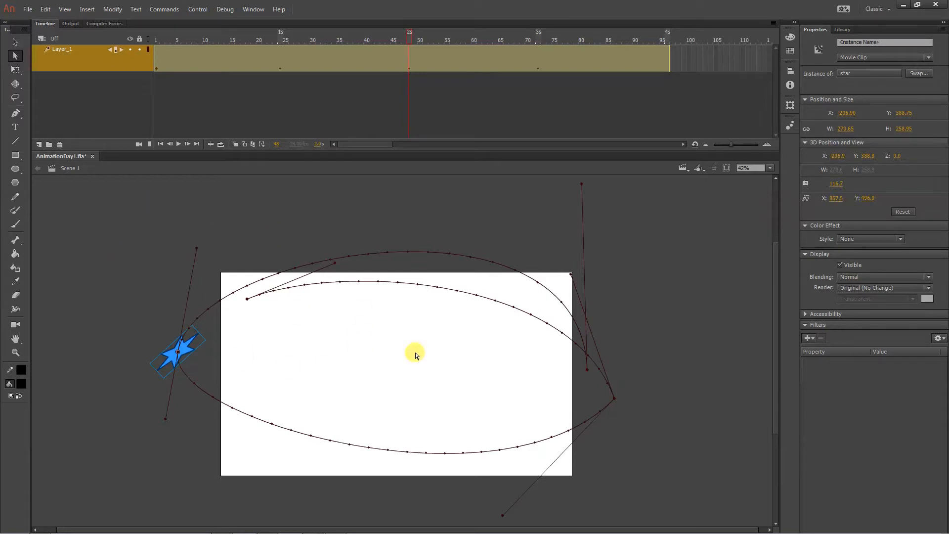
- At frame 1, rotate the star slightly clockwise so it points along the start of the motion path
{"action": "left_click_drag", "start_coordinate": [166, 39], "coordinate": [143, 37]}
{"action": "left_click", "coordinate": [258, 300]}
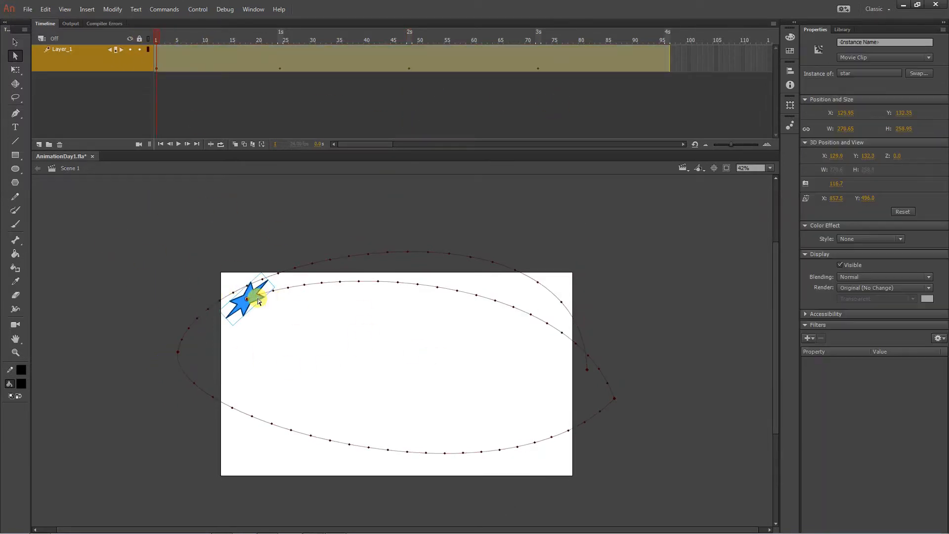
{"action": "key", "text": "v"}
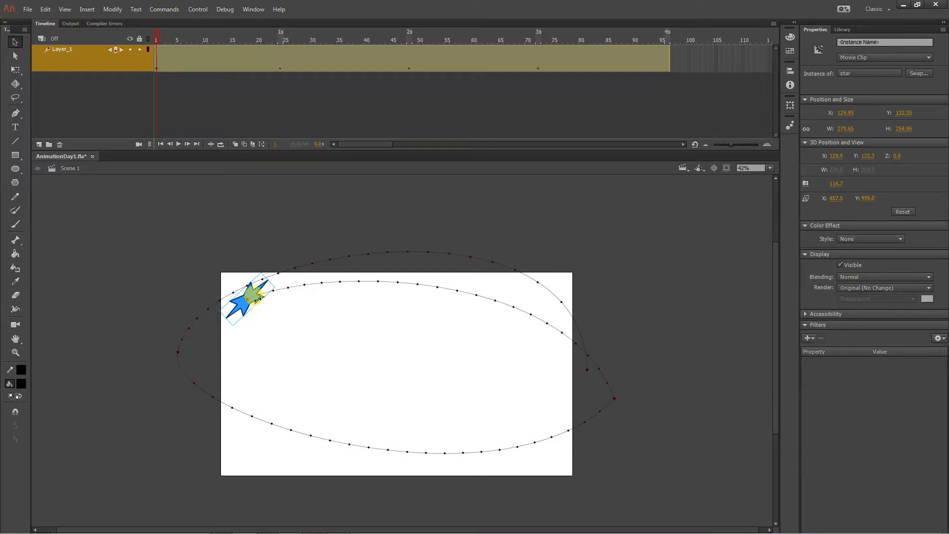
{"action": "key", "text": "q"}
{"action": "left_click_drag", "start_coordinate": [276, 286], "coordinate": [282, 297]}
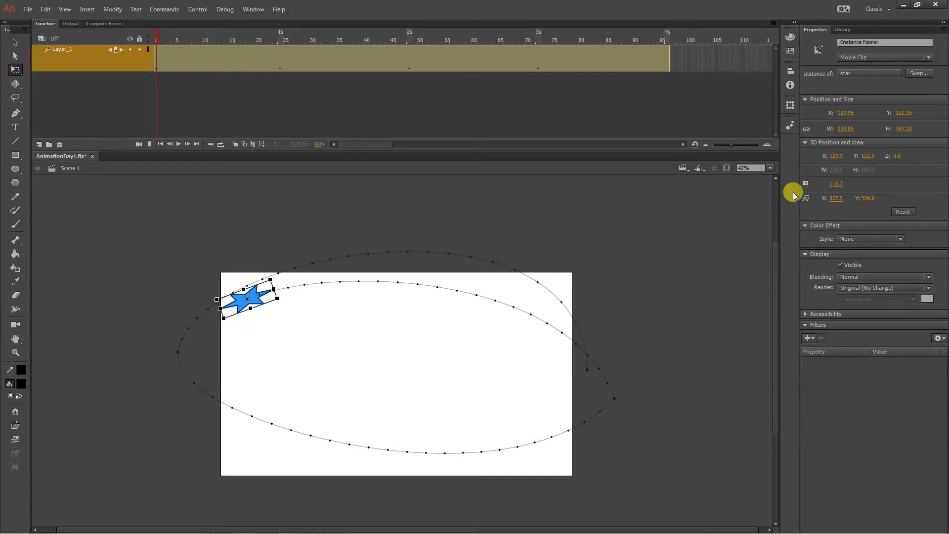
- Enable Orient to path on the star's motion tween and play the animation from frame 1
{"action": "left_click", "coordinate": [235, 56]}
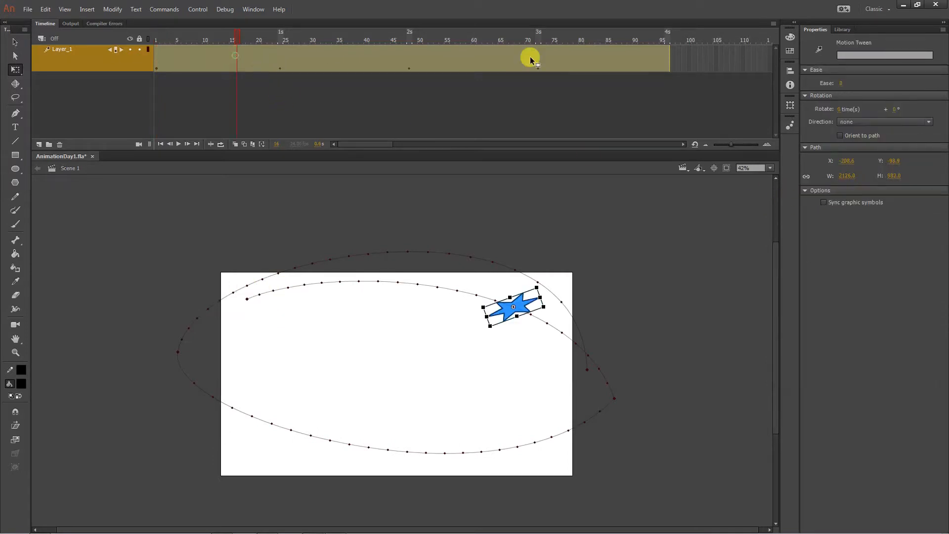
{"action": "left_click", "coordinate": [859, 137]}
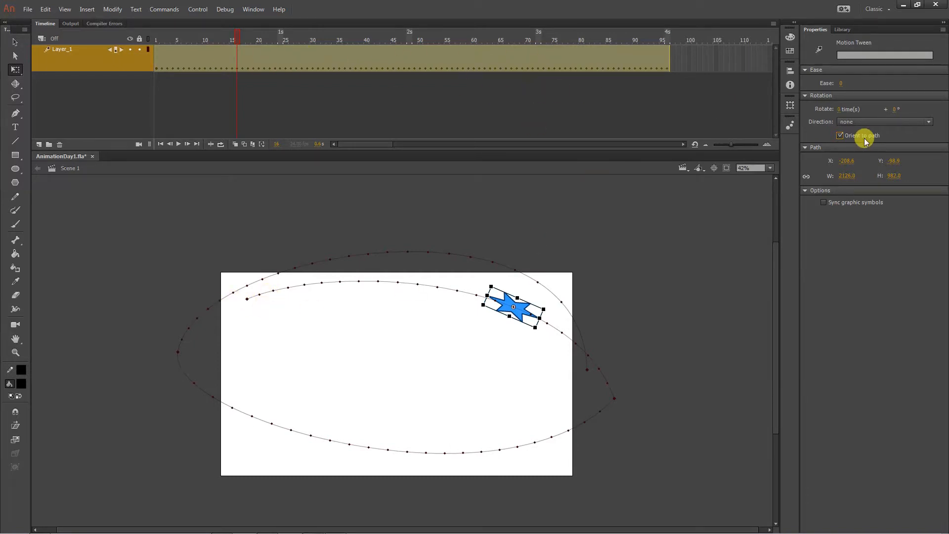
{"action": "left_click", "coordinate": [154, 33]}
{"action": "key", "text": "Return"}
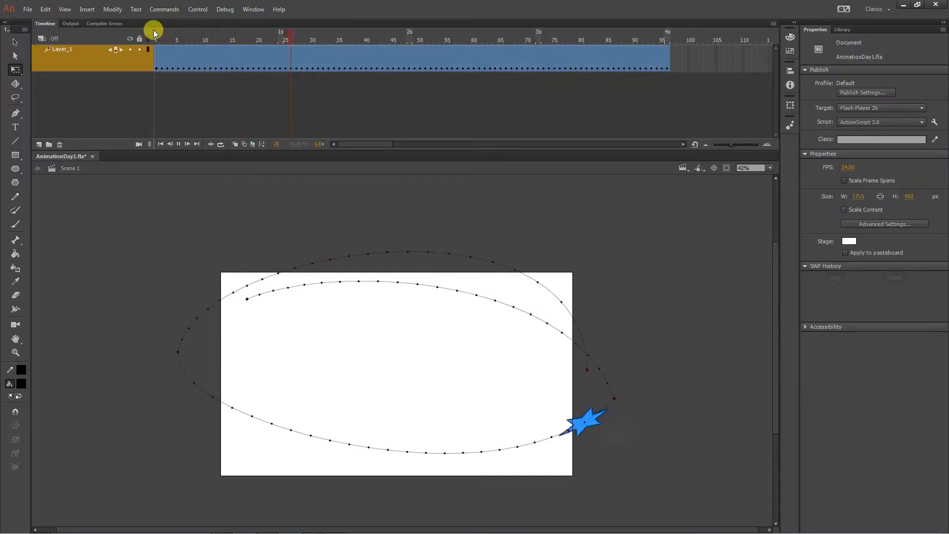